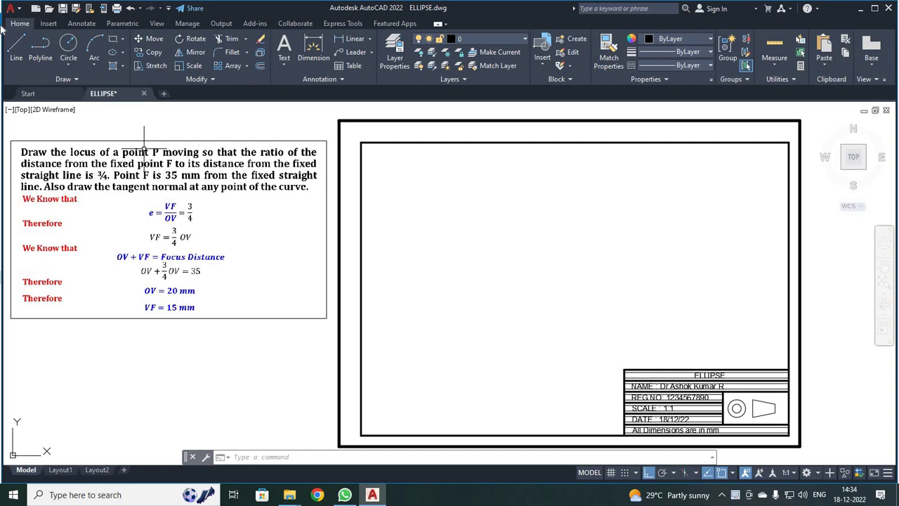
Draw a vertical directrix line near the left side of the inner drawing frame, spanning most of the frame's height
left_click(17, 48)
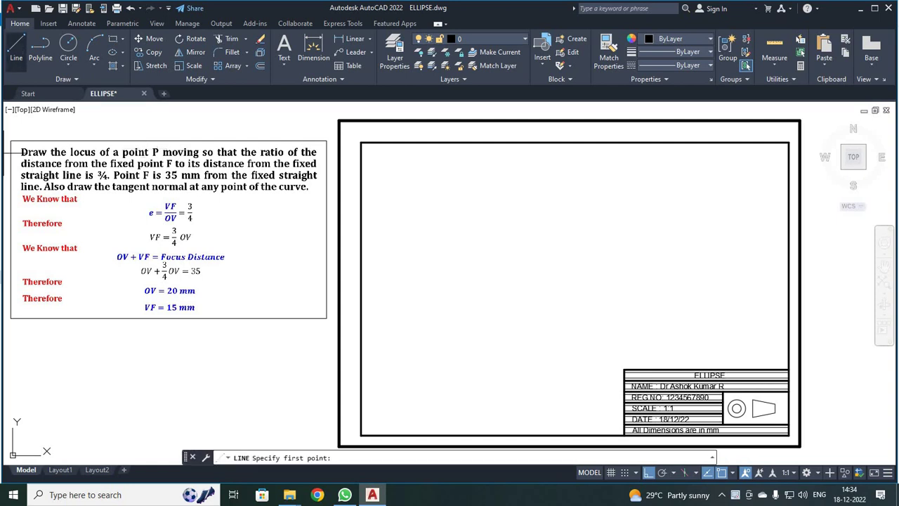
left_click(381, 161)
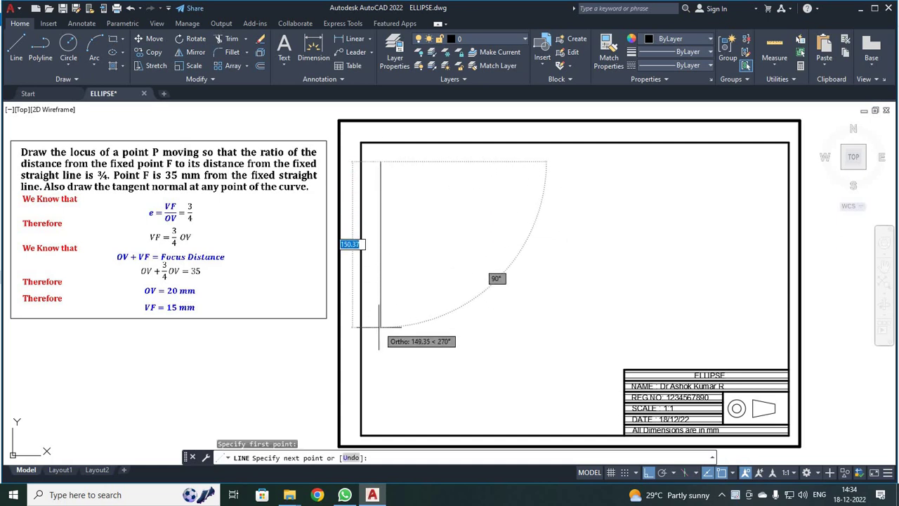
left_click(380, 408)
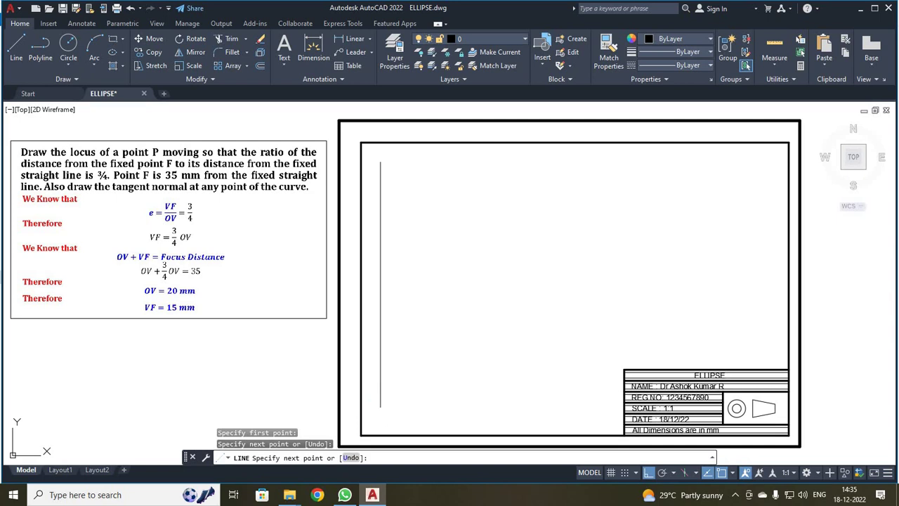
key("Escape")
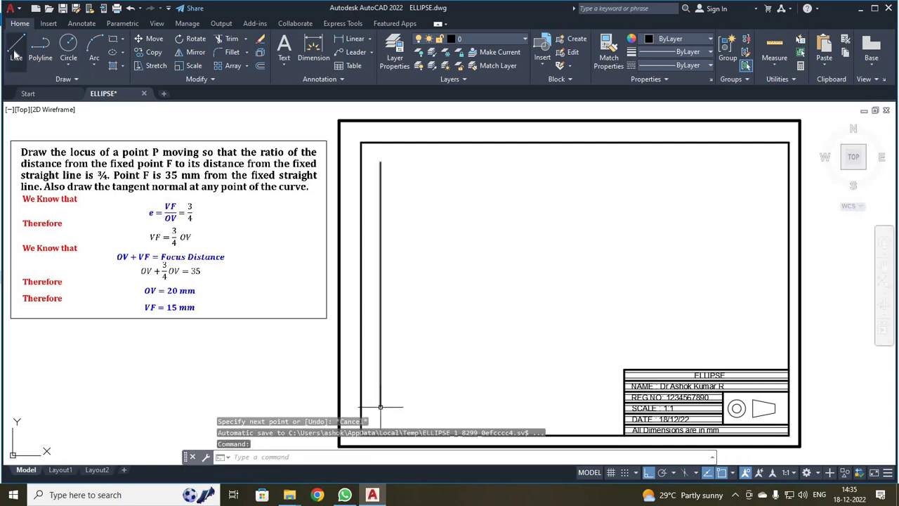
Draw a horizontal axis line from the midpoint of the vertical line to near the frame's right edge
left_click(15, 51)
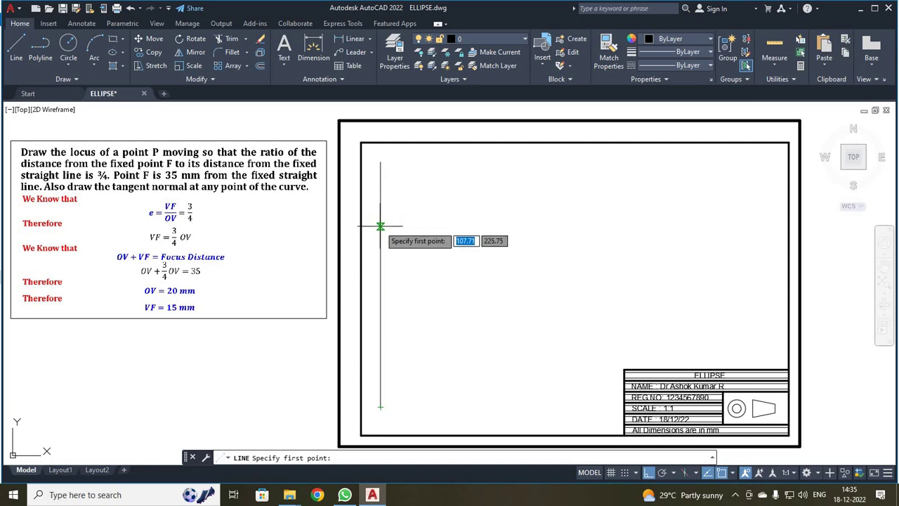
left_click(380, 284)
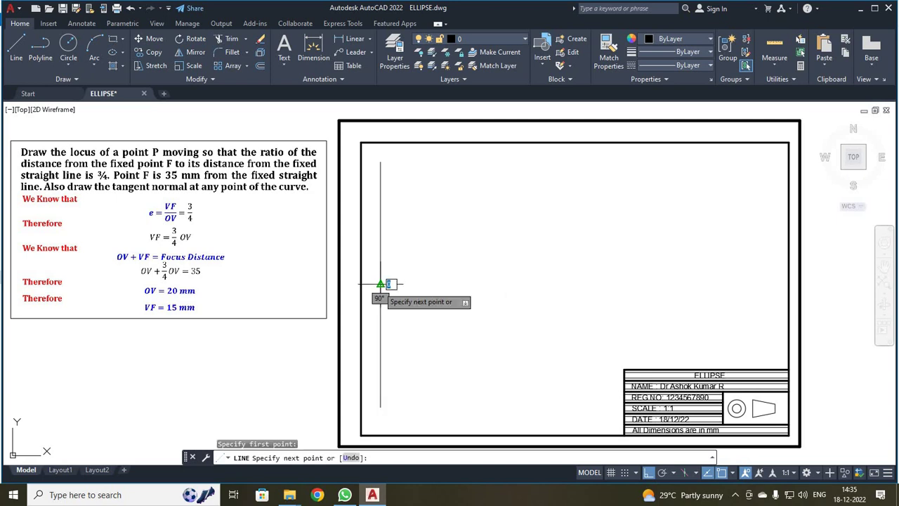
left_click(762, 284)
key("Escape")
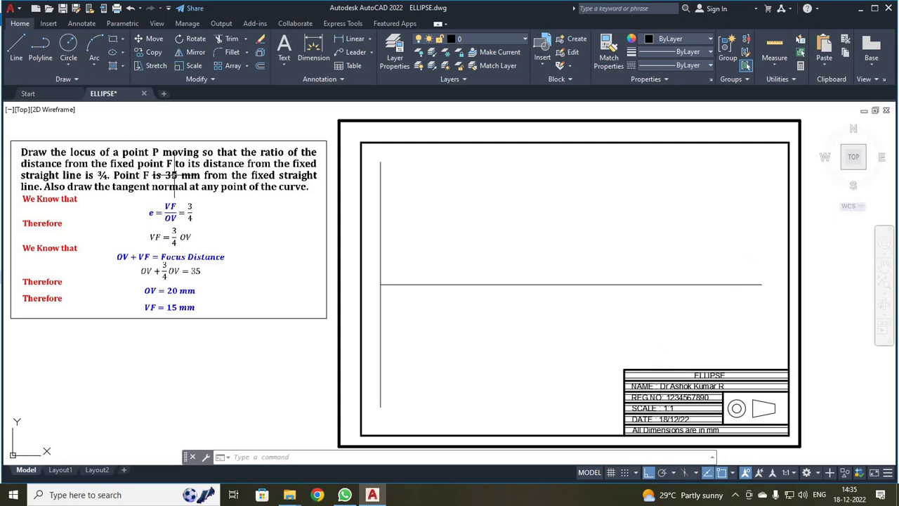
Set the lineweight to 0.35 mm and draw a 35 mm line along the axis from the vertical line to mark the focus
left_click(702, 52)
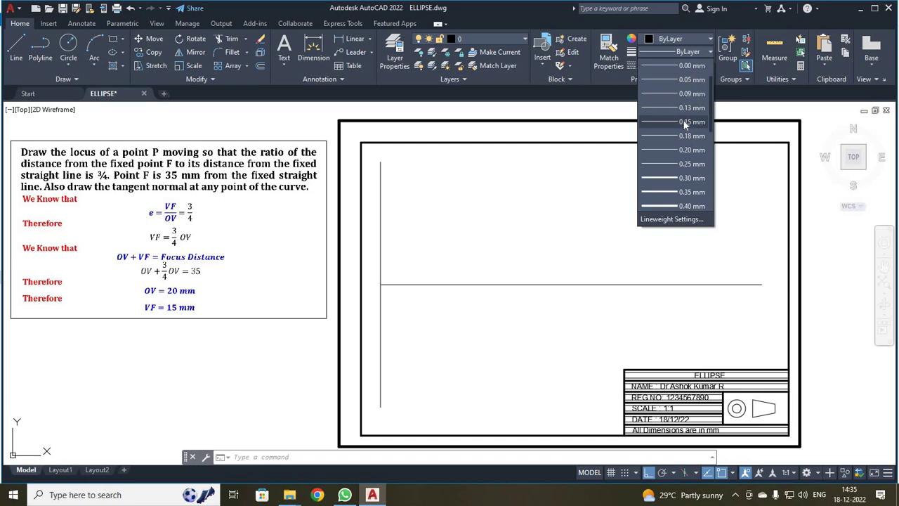
left_click(682, 188)
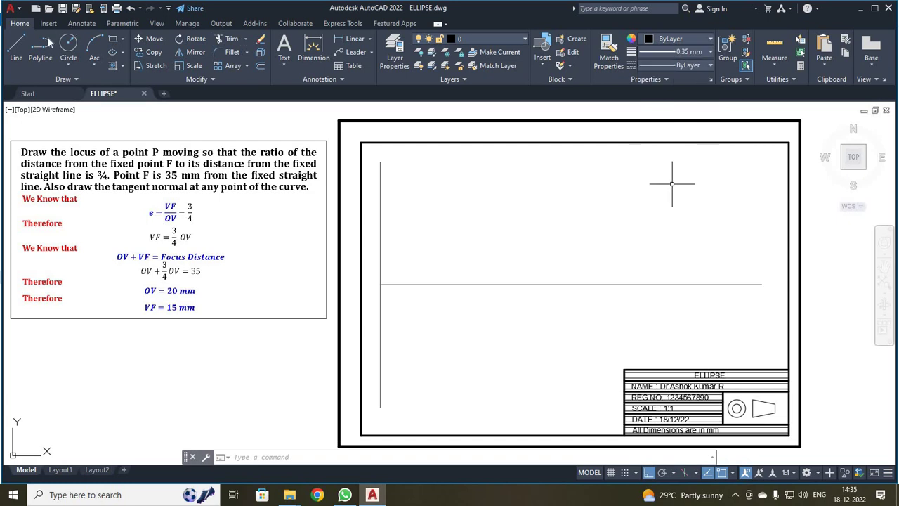
left_click(17, 46)
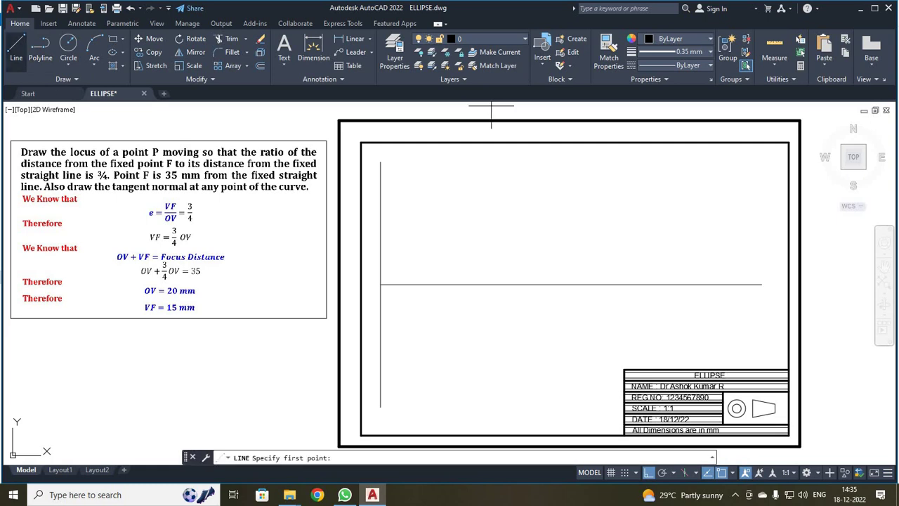
left_click(380, 284)
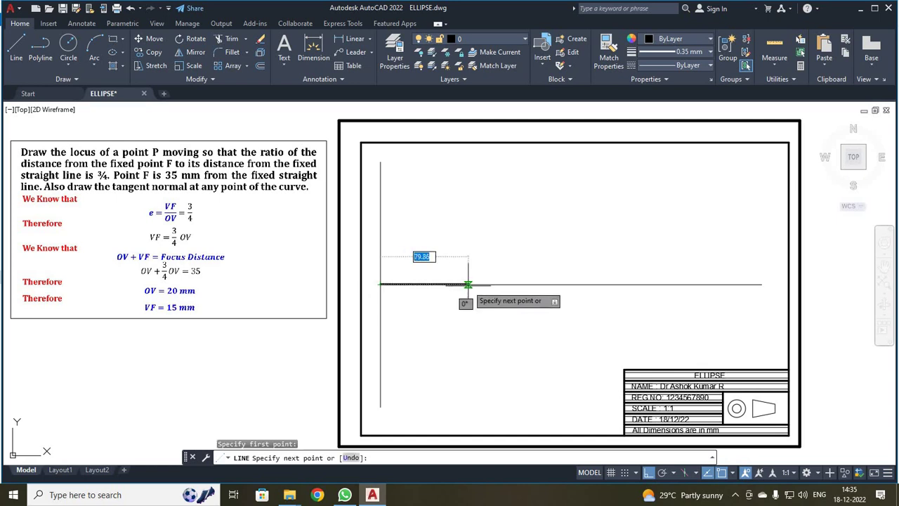
type("35")
key("Return")
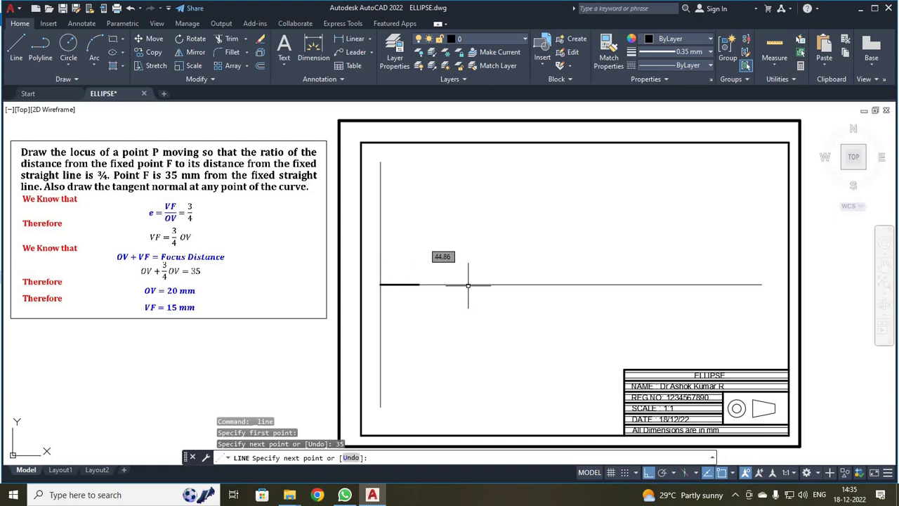
key("Escape")
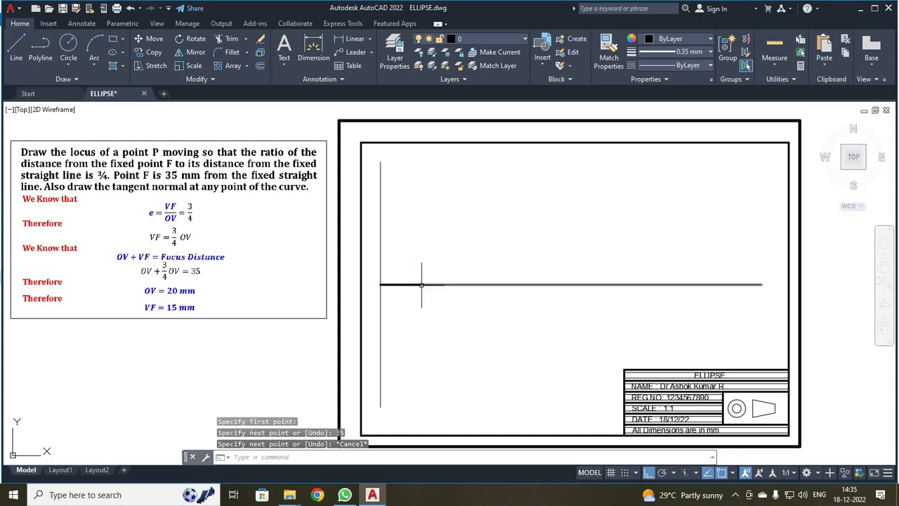
Reset the lineweight to ByLayer and draw a line from the focus 15 mm back towards the directrix, continuing 15 mm straight up
left_click(672, 52)
scroll(673, 70, "up", 5)
left_click(674, 66)
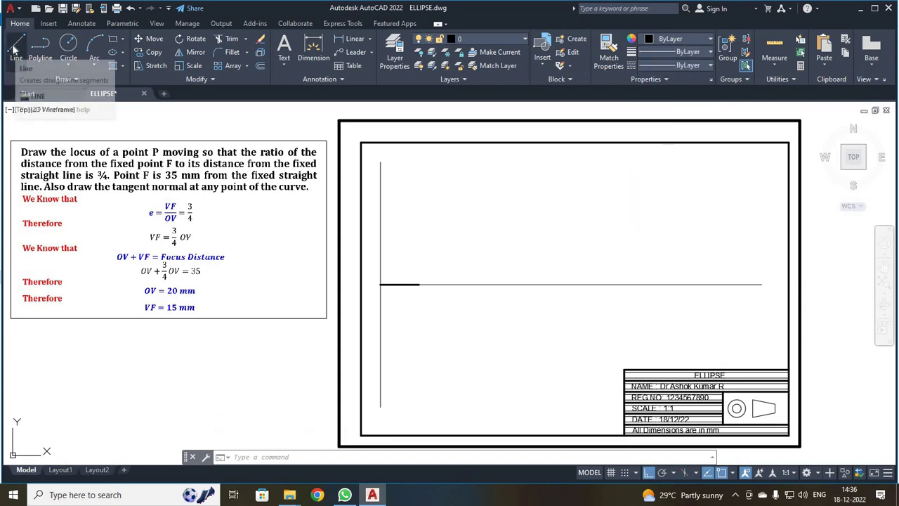
left_click(15, 48)
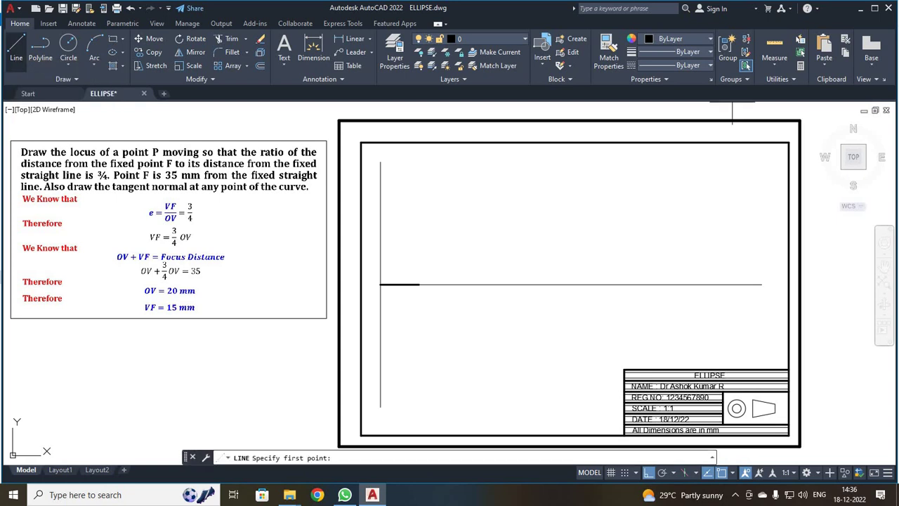
left_click(419, 285)
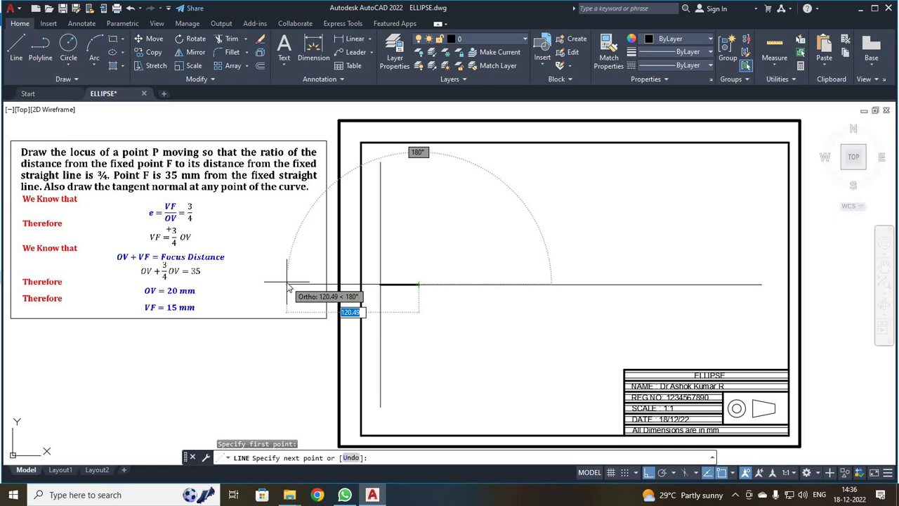
type("15")
key("Return")
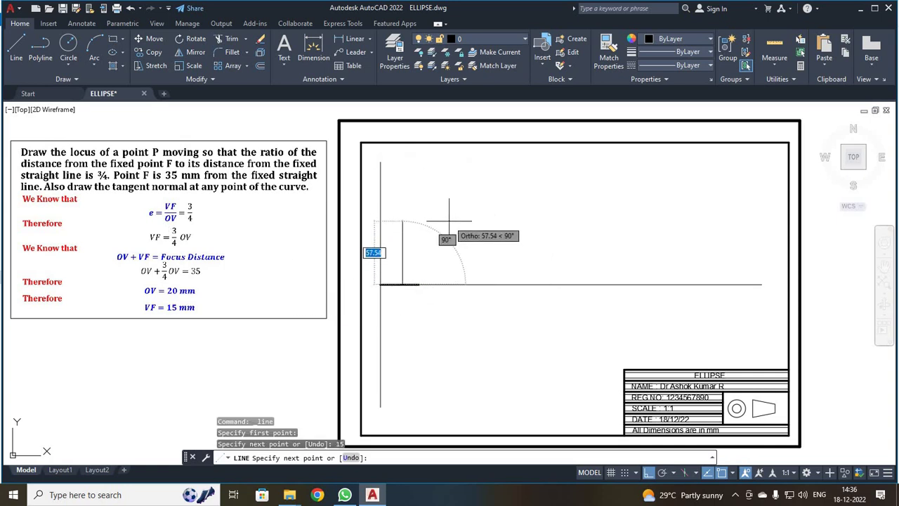
type("15")
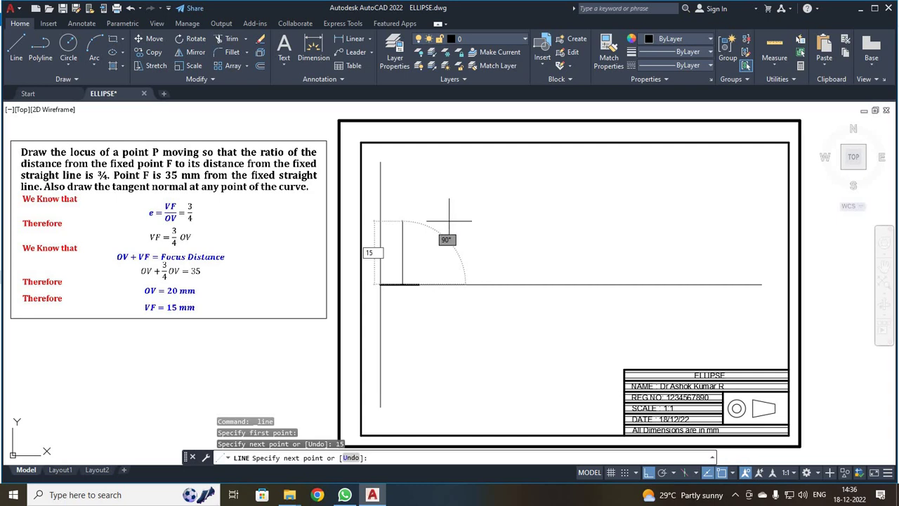
key("Return")
key("Escape")
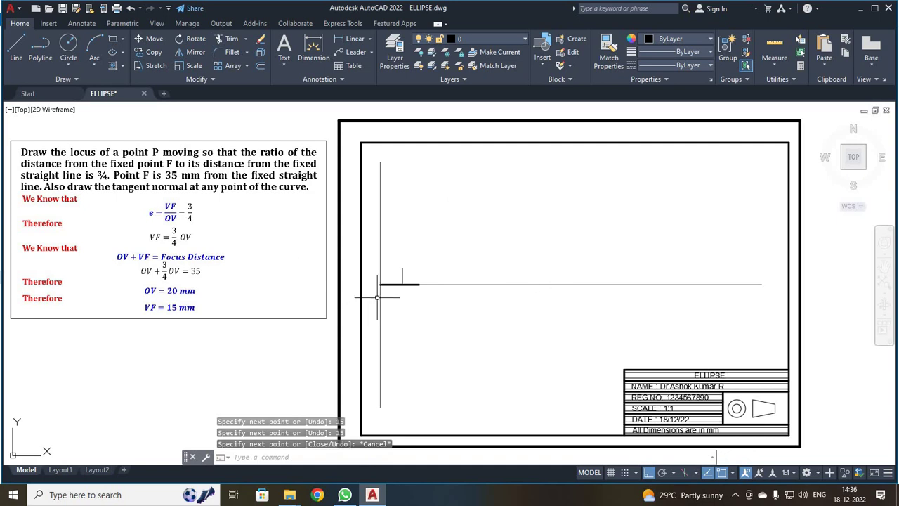
Draw a ray from the intersection of directrix and axis through the upper end of the 15 mm vertical line
left_click(77, 80)
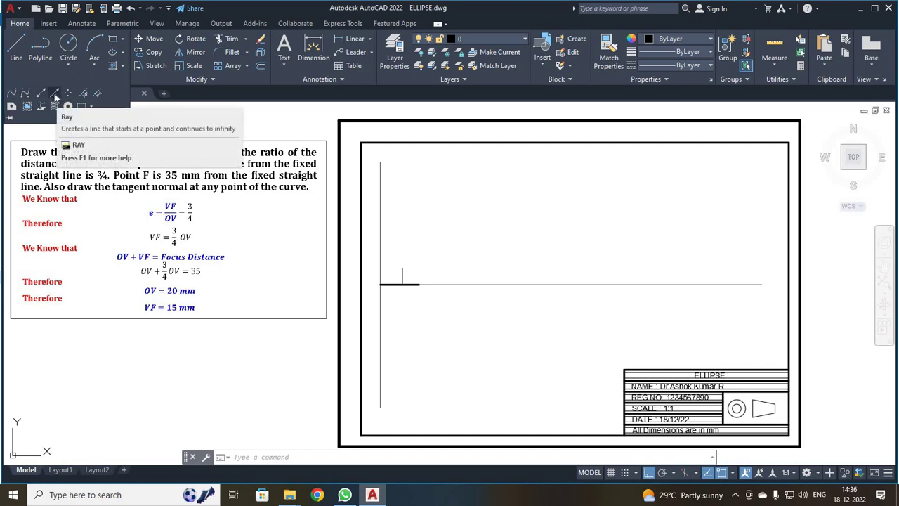
left_click(56, 98)
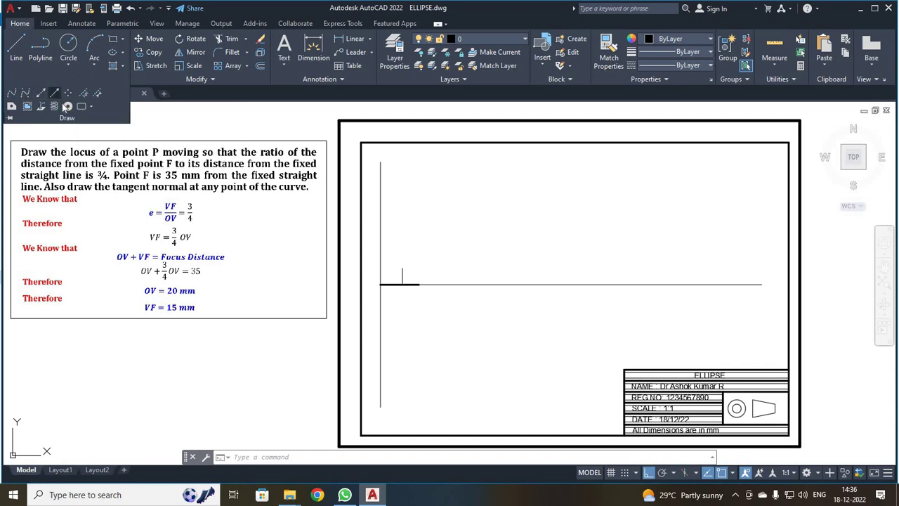
left_click(381, 284)
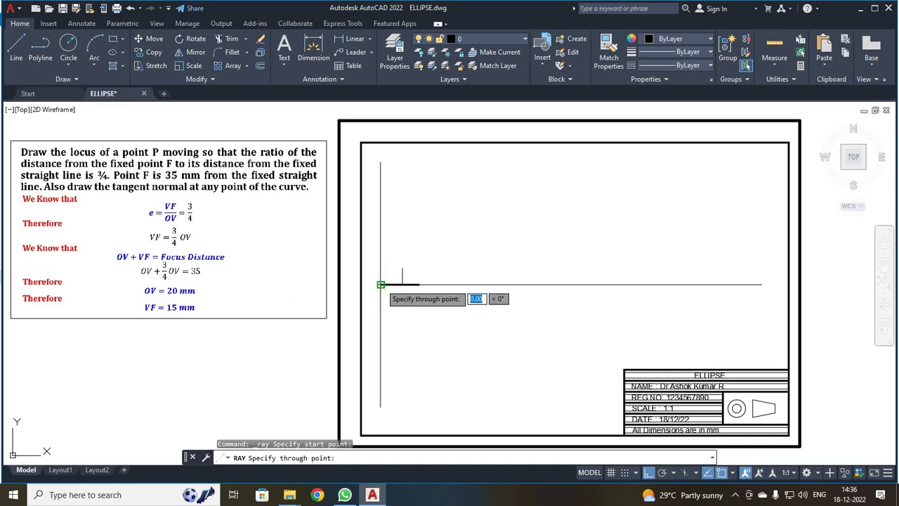
left_click(403, 267)
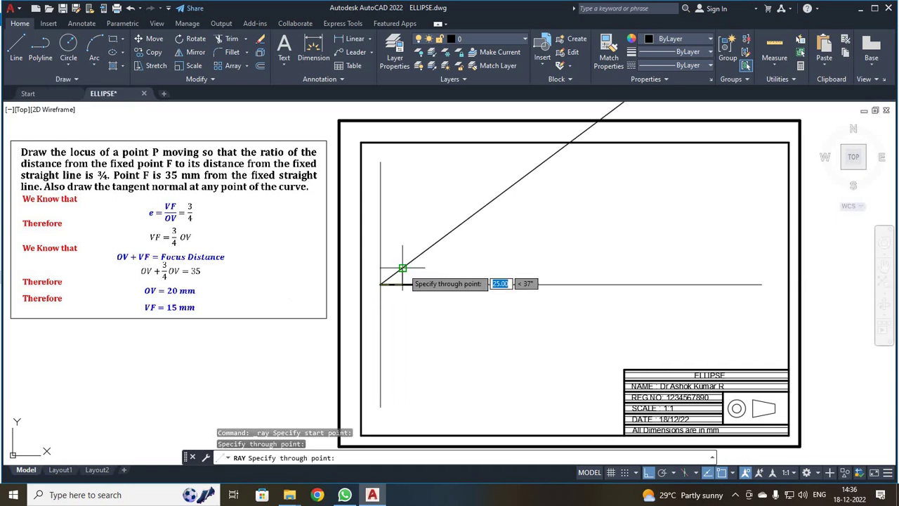
key("Escape")
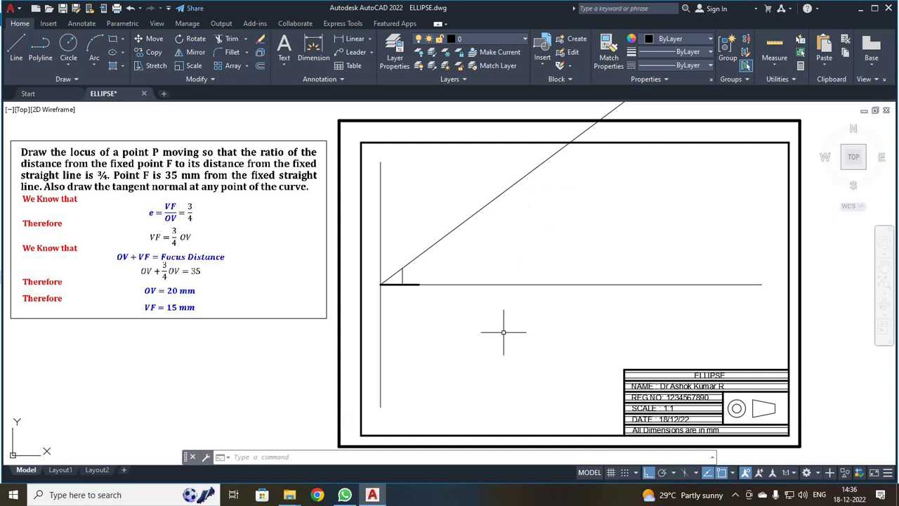
Offset the 15 mm vertical line successively by 10 mm along the axis, away from the directrix, to make 14 evenly spaced copies
scroll(503, 332, "up", 2)
scroll(503, 331, "down", 2)
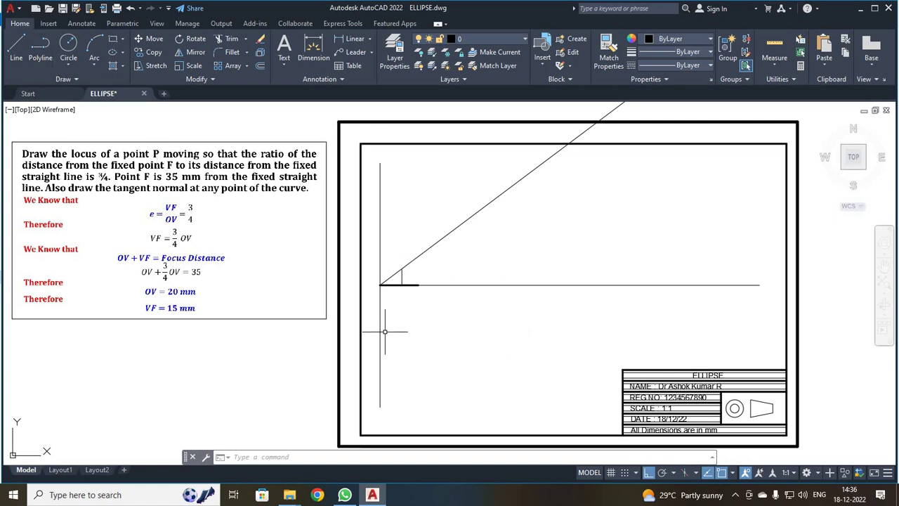
left_click(288, 458)
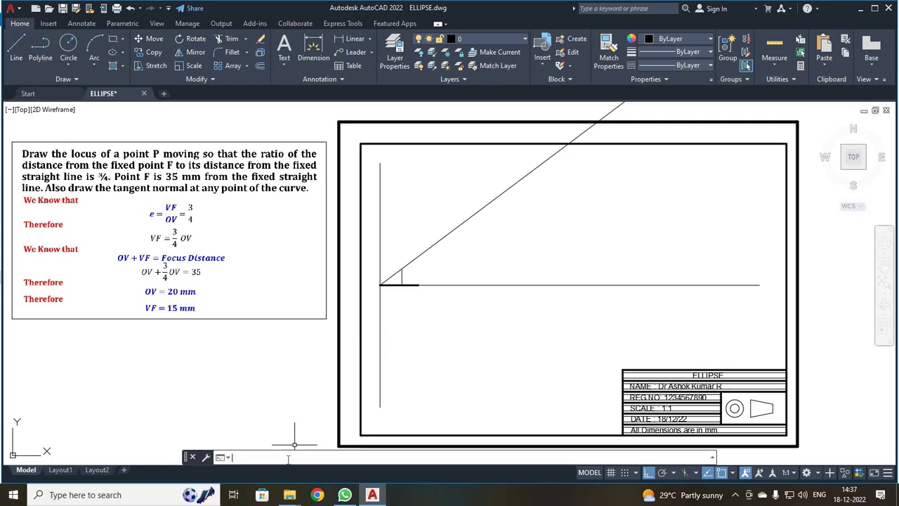
type("OFFSET")
key("Return")
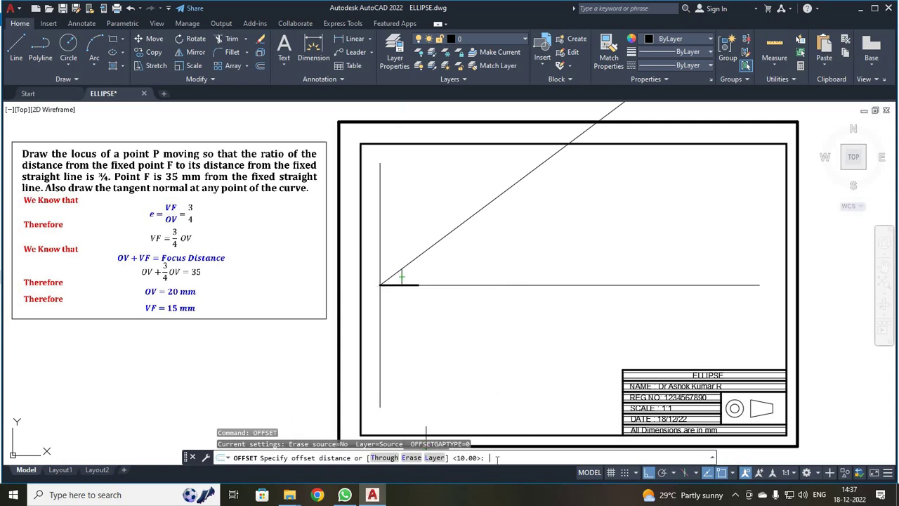
type("10")
key("Return")
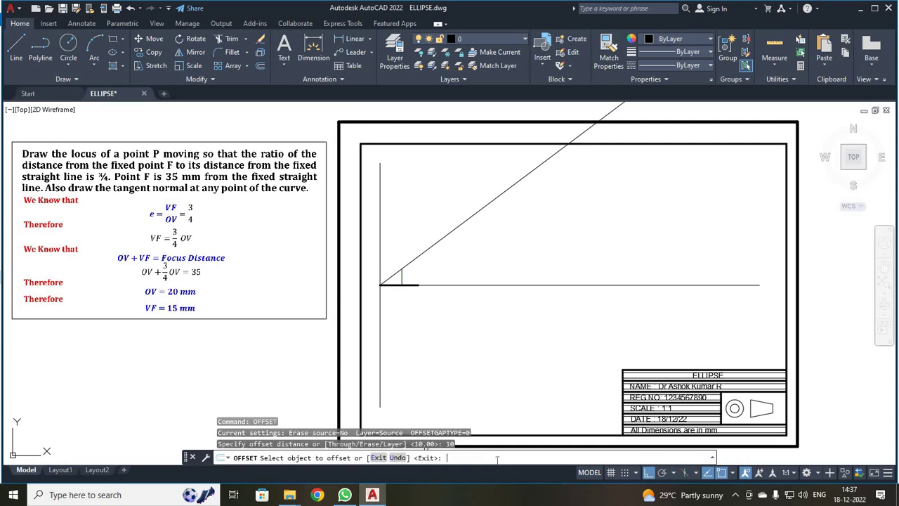
left_click(402, 276)
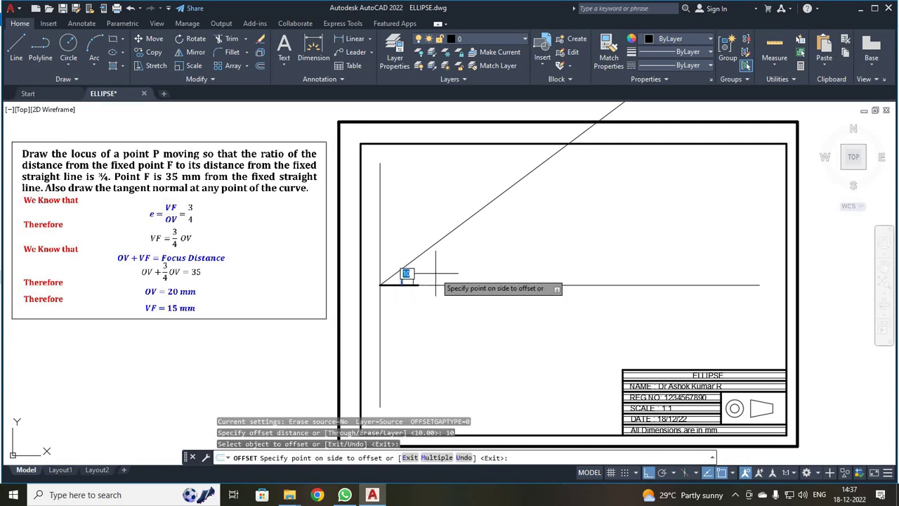
left_click(410, 276)
left_click(412, 278)
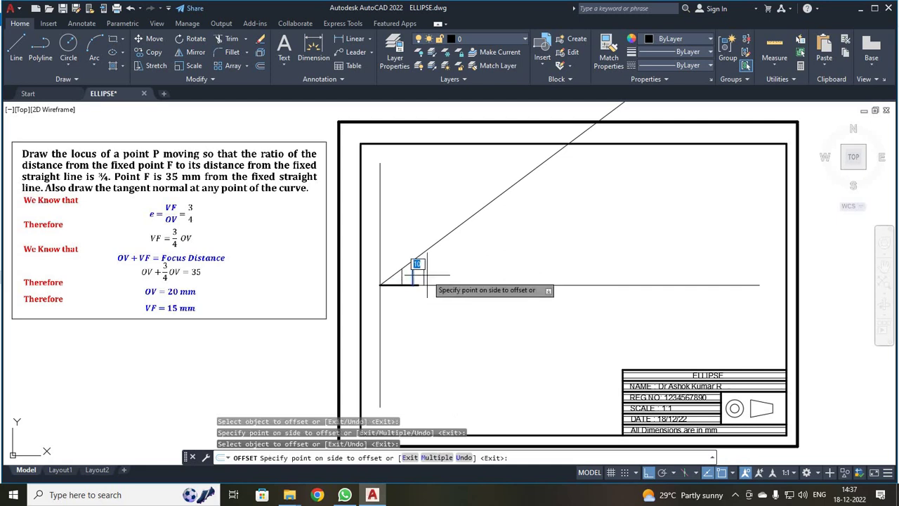
left_click(419, 276)
left_click(424, 277)
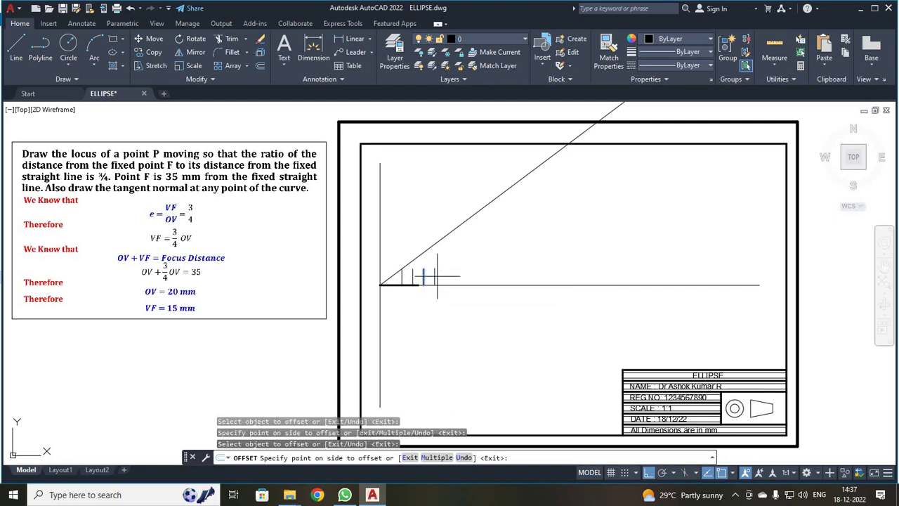
left_click(435, 276)
left_click(436, 277)
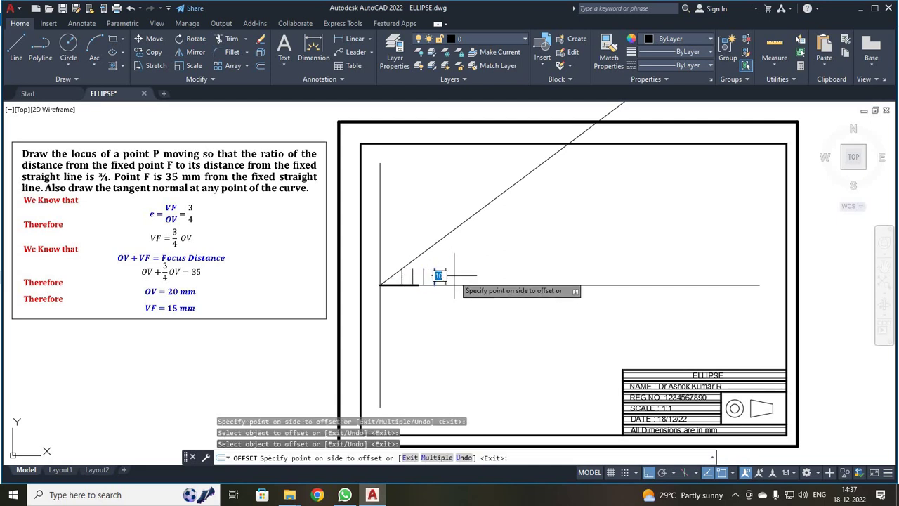
left_click(444, 276)
left_click(444, 276)
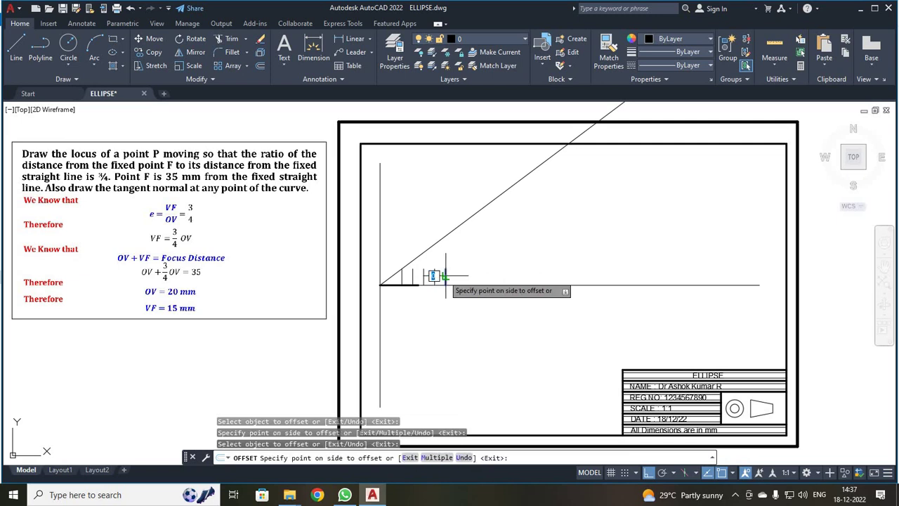
left_click(456, 276)
left_click(457, 276)
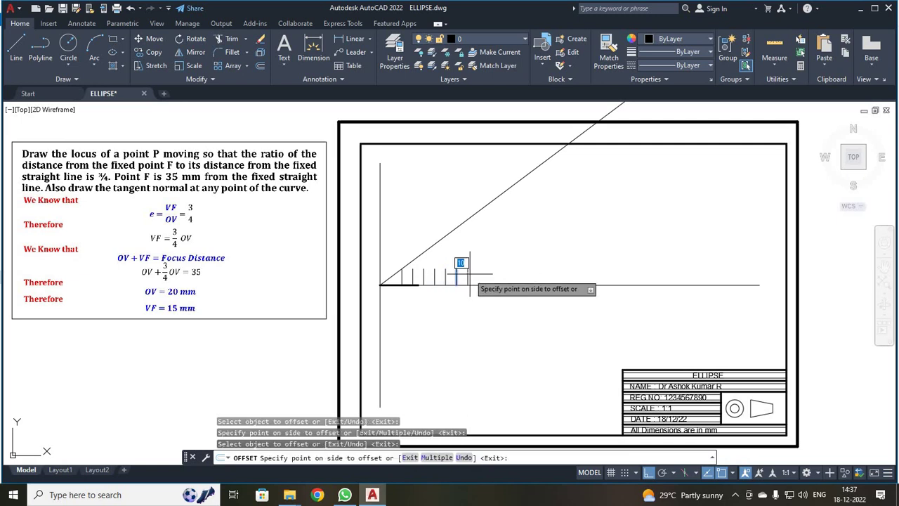
left_click(469, 275)
left_click(468, 276)
left_click(479, 274)
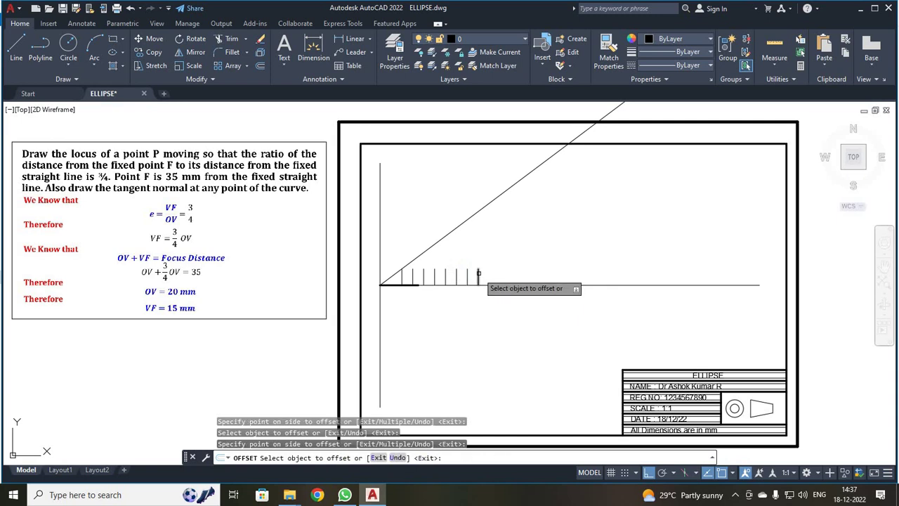
left_click(480, 276)
left_click(489, 275)
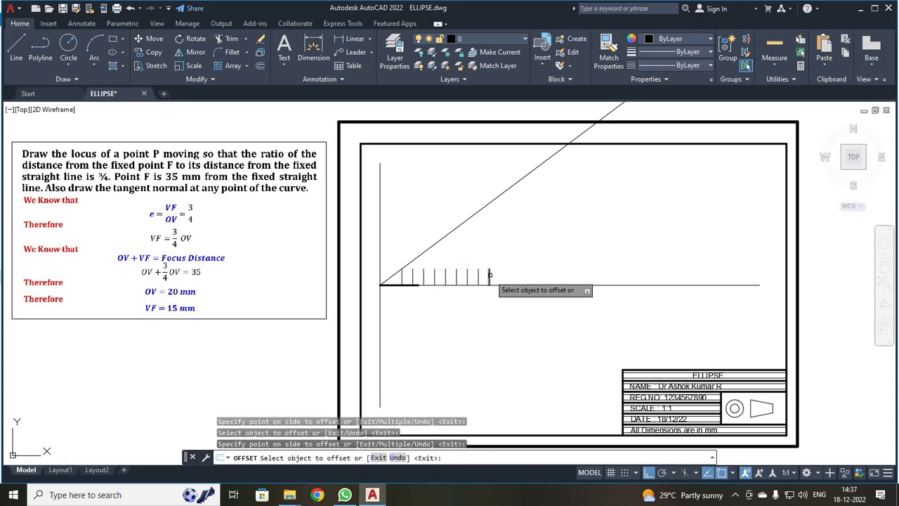
left_click(490, 276)
left_click(501, 274)
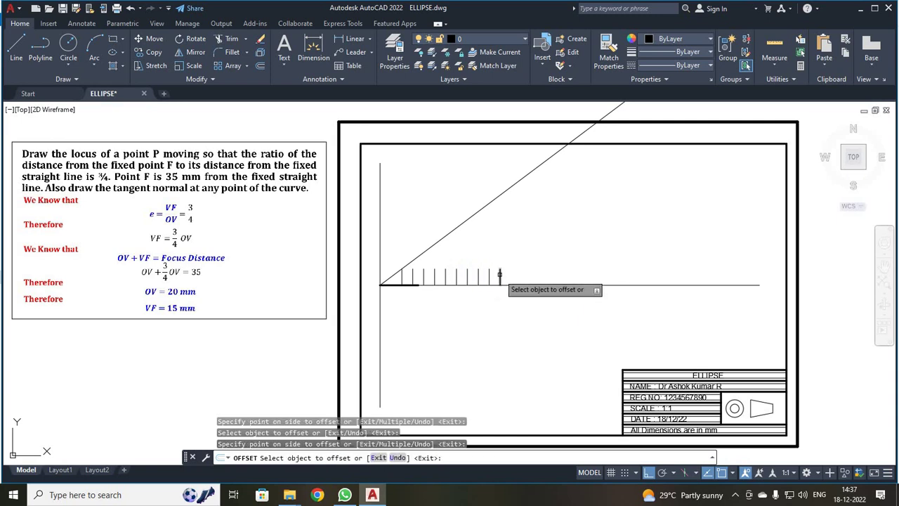
left_click(500, 274)
left_click(510, 274)
left_click(511, 274)
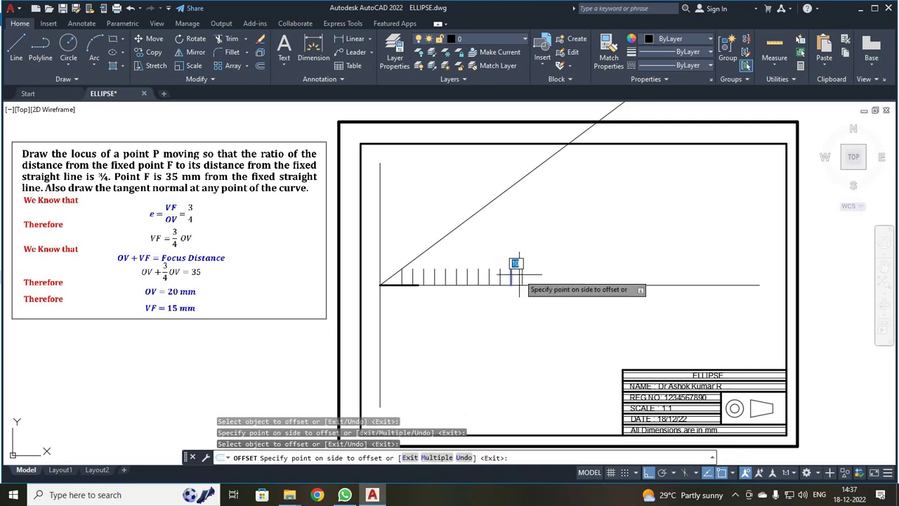
left_click(521, 275)
left_click(522, 275)
left_click(535, 274)
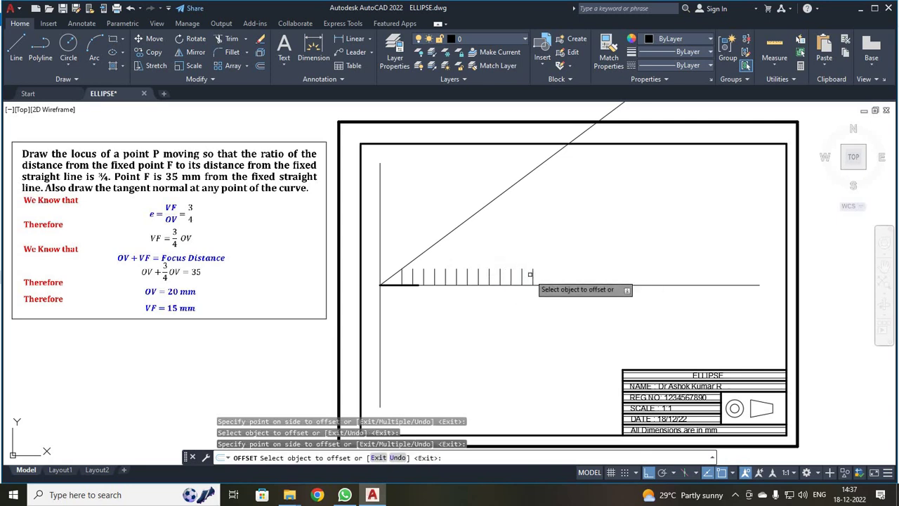
left_click(534, 275)
left_click(544, 275)
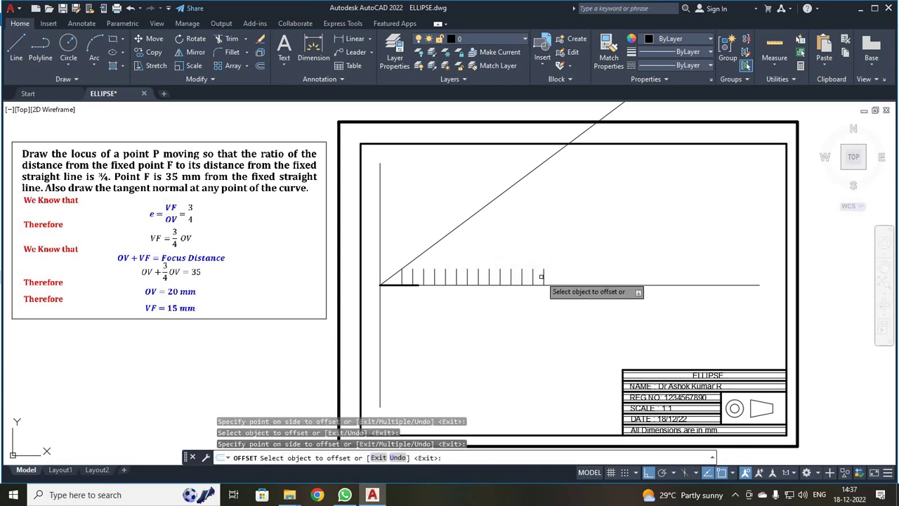
left_click(544, 274)
left_click(552, 275)
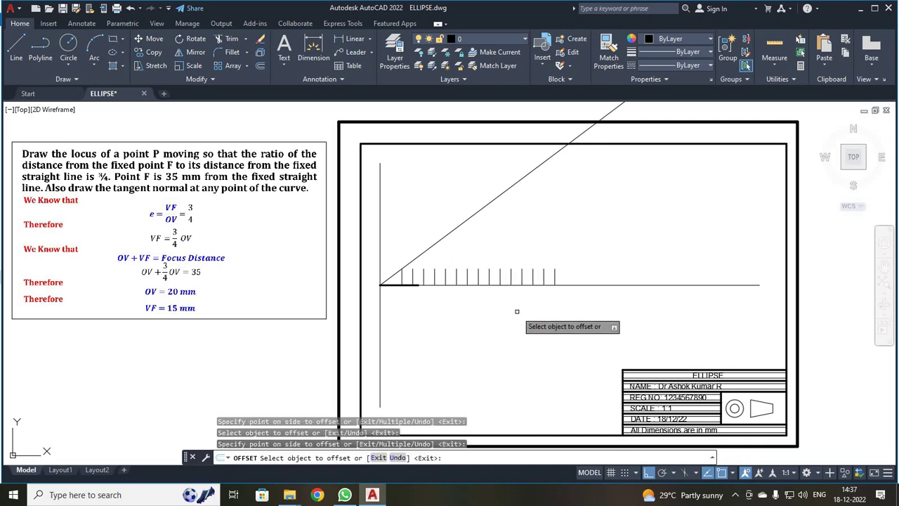
key("Escape")
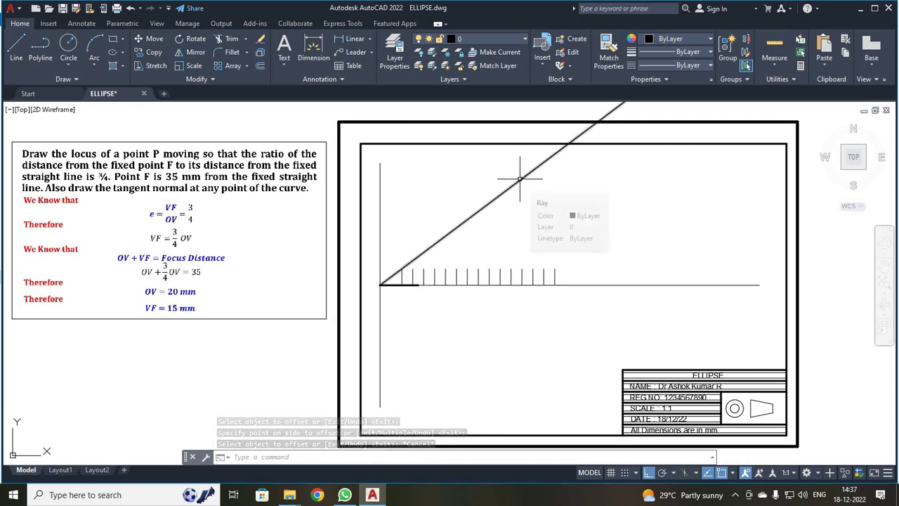
Extend all 14 offset vertical lines upward until they meet the inclined ray
left_click(295, 461)
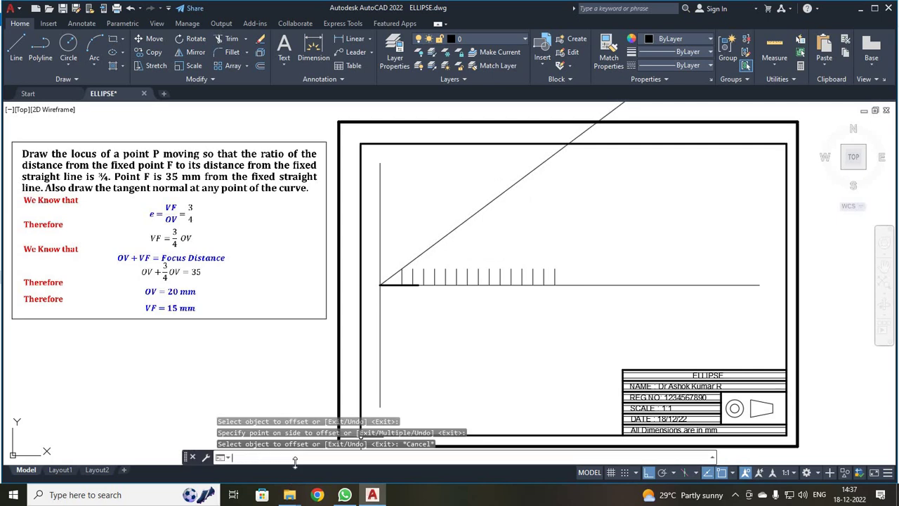
type("EX")
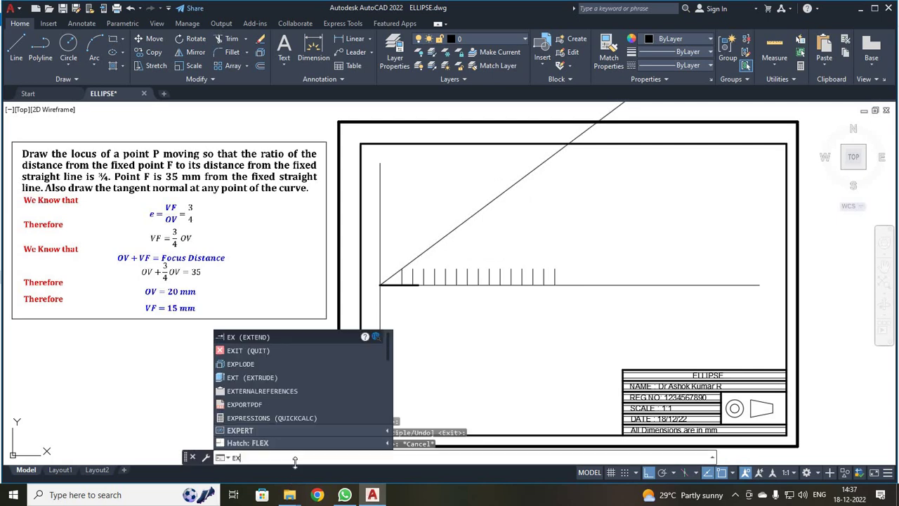
type("TENT")
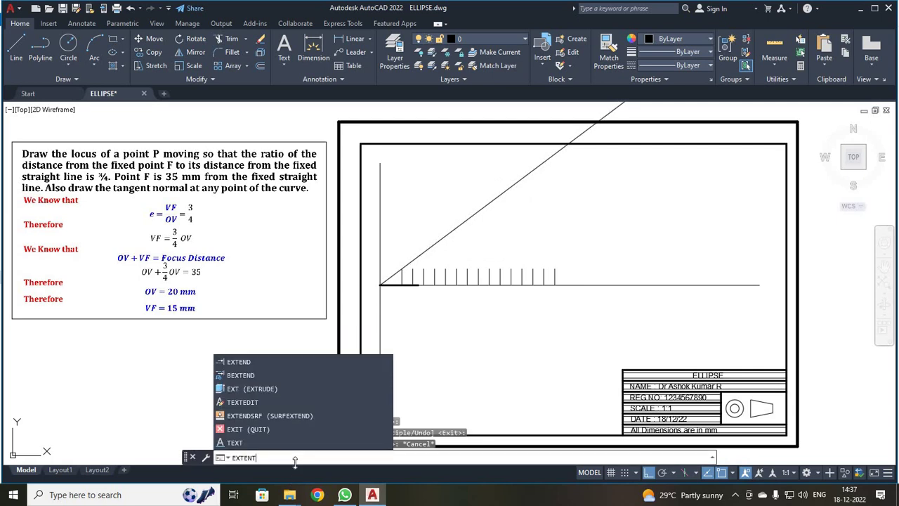
key("BackSpace")
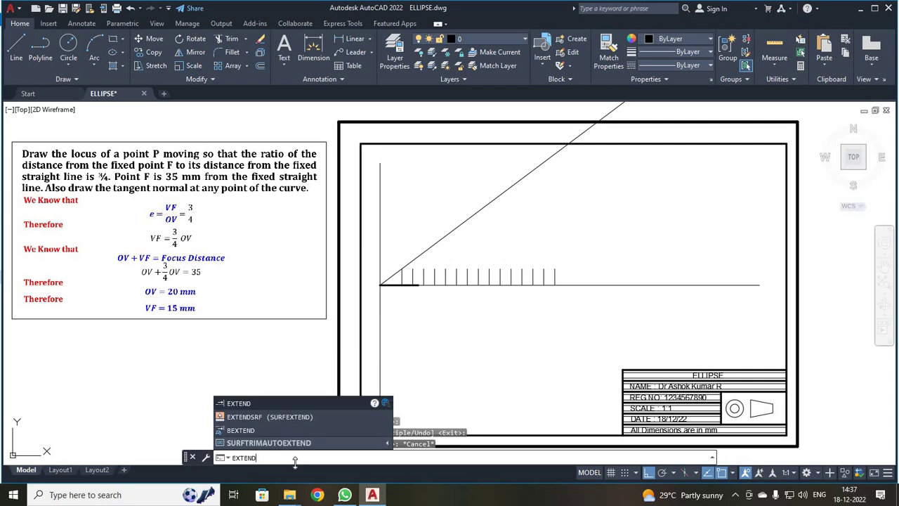
key("Return")
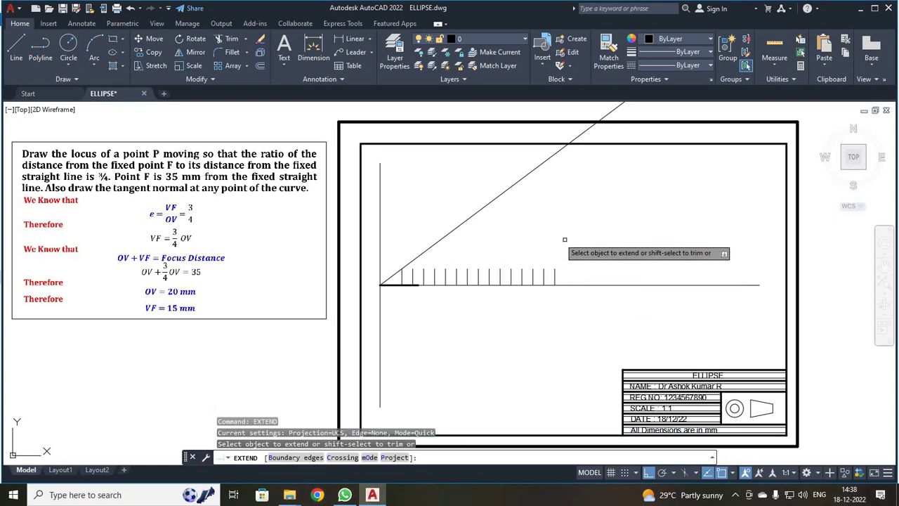
left_click(554, 275)
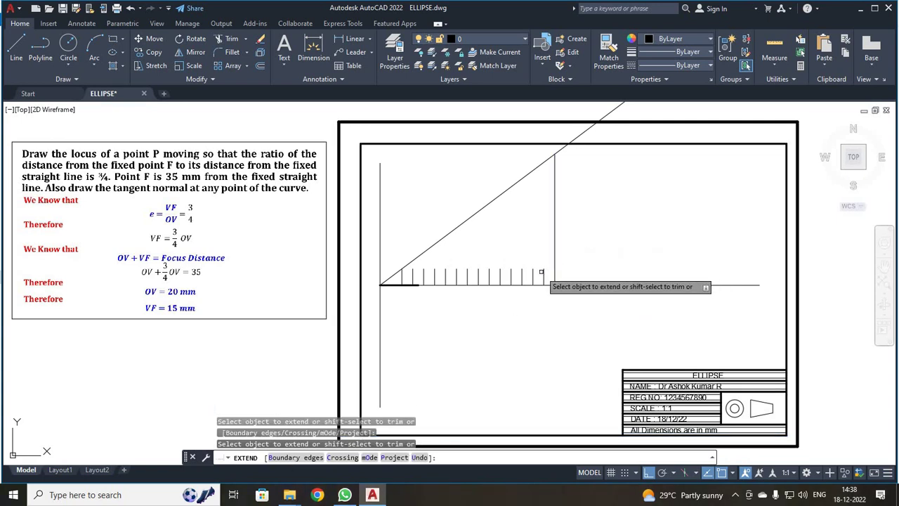
left_click(544, 274)
left_click(532, 273)
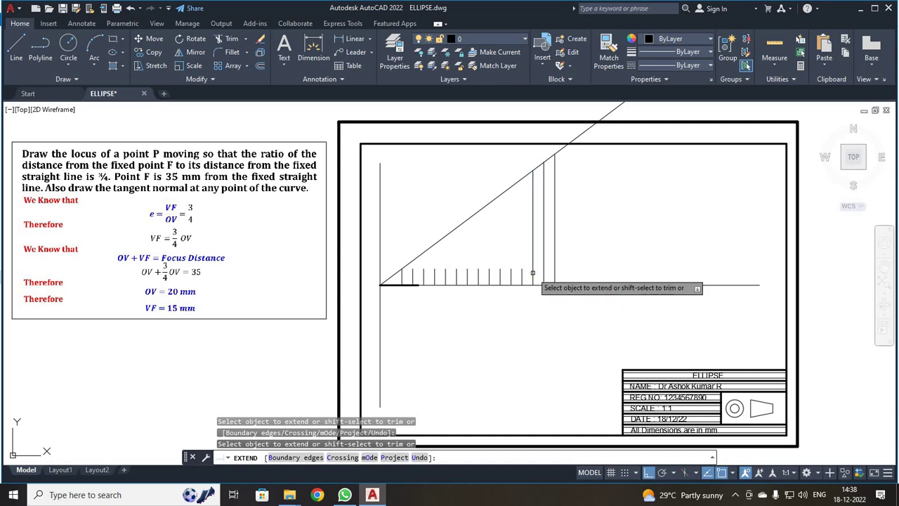
left_click(521, 273)
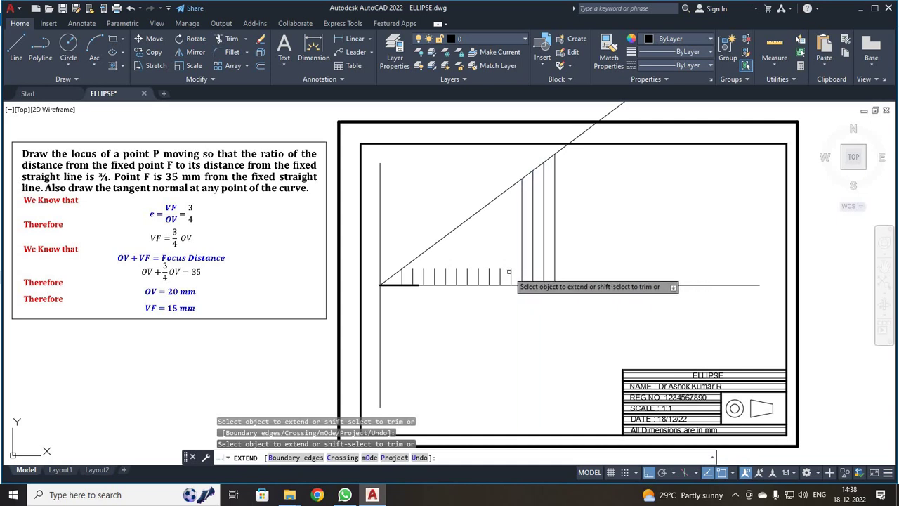
left_click(511, 274)
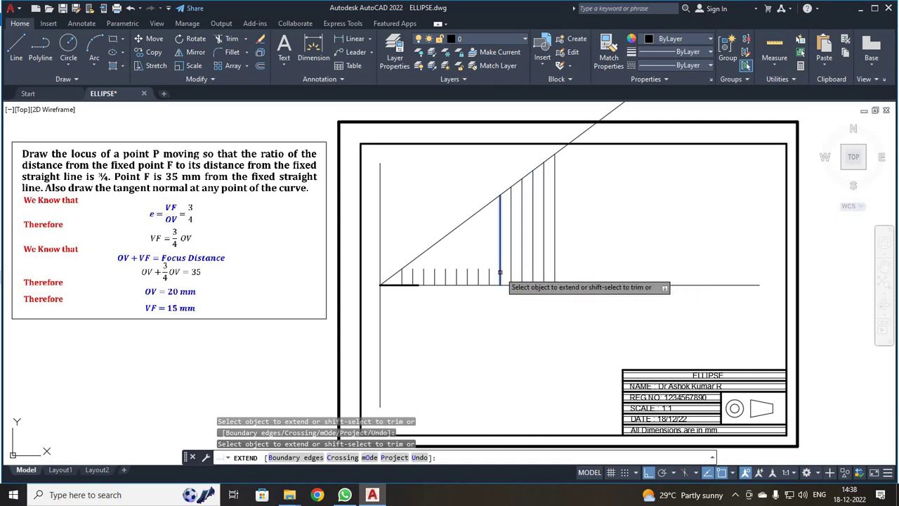
left_click(500, 272)
left_click(491, 272)
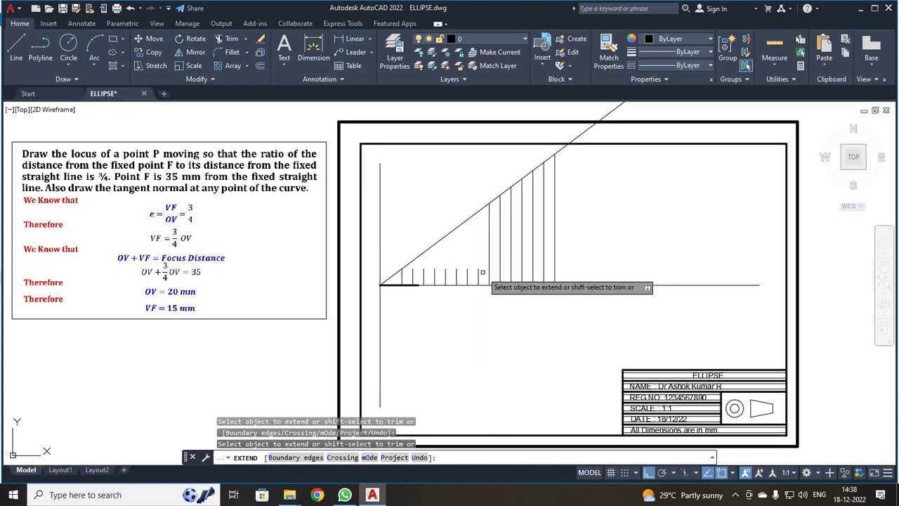
left_click(480, 274)
left_click(468, 273)
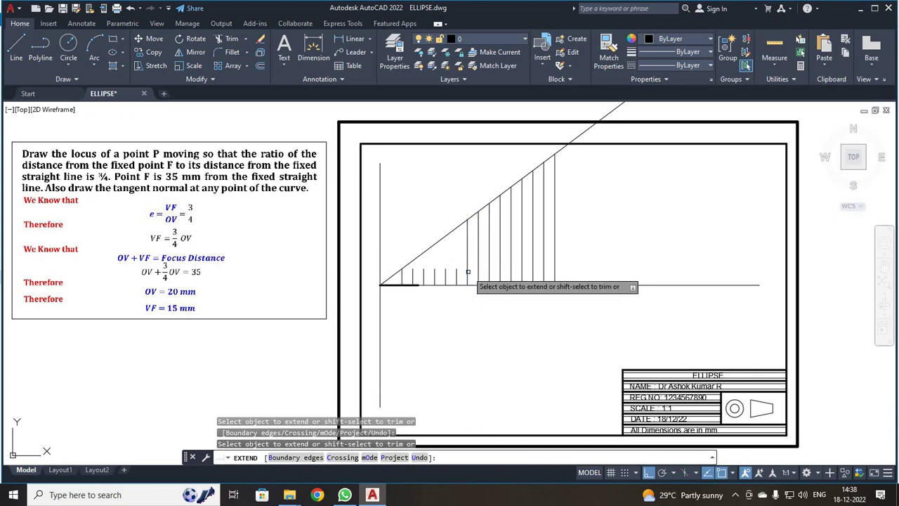
left_click(457, 272)
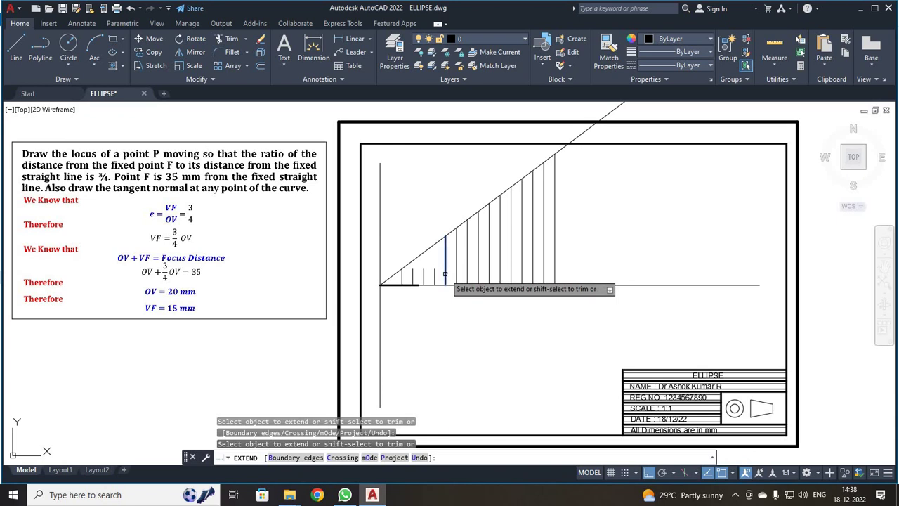
left_click(443, 273)
left_click(435, 273)
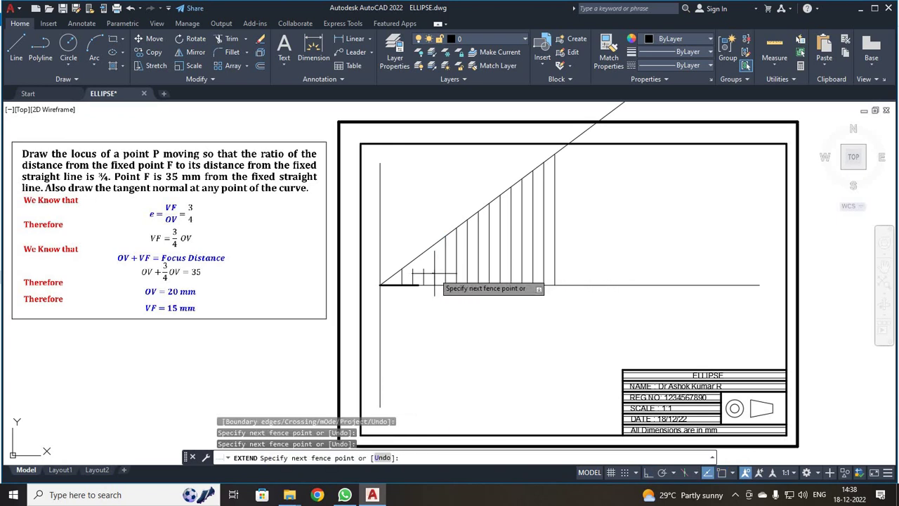
key("Return")
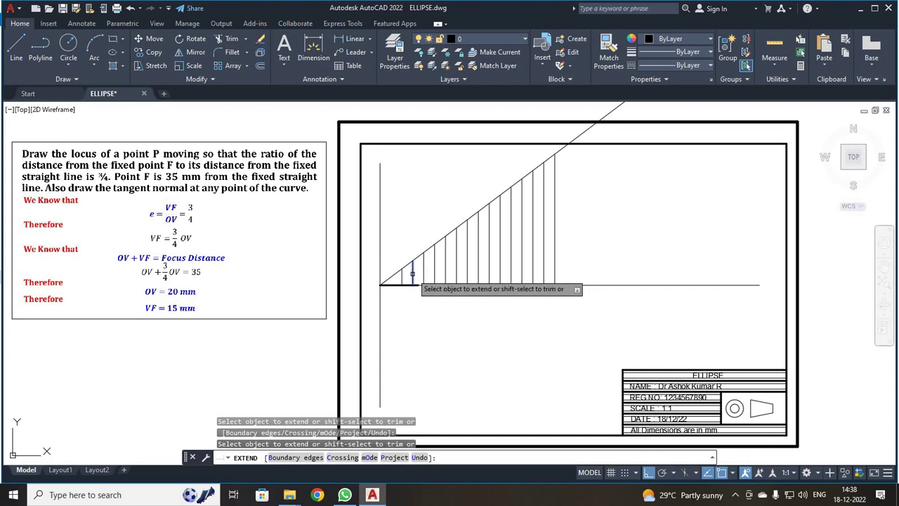
left_click(412, 274)
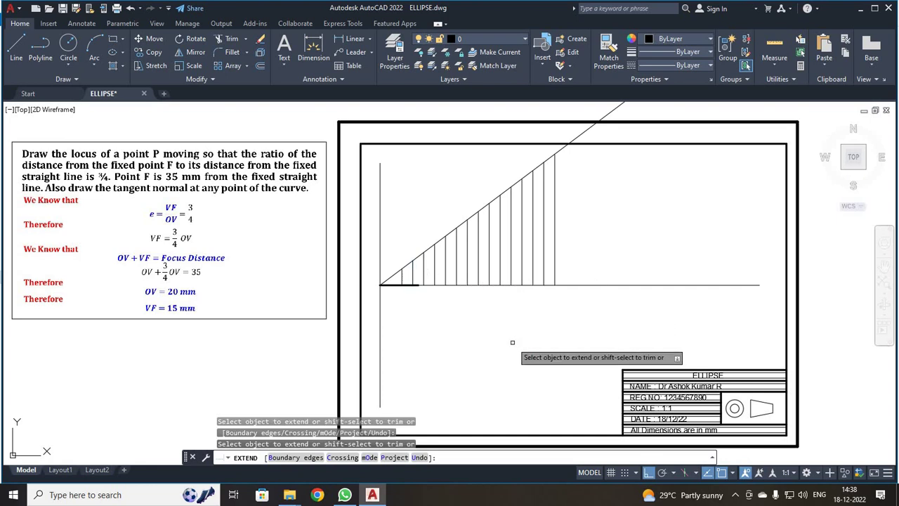
key("Escape")
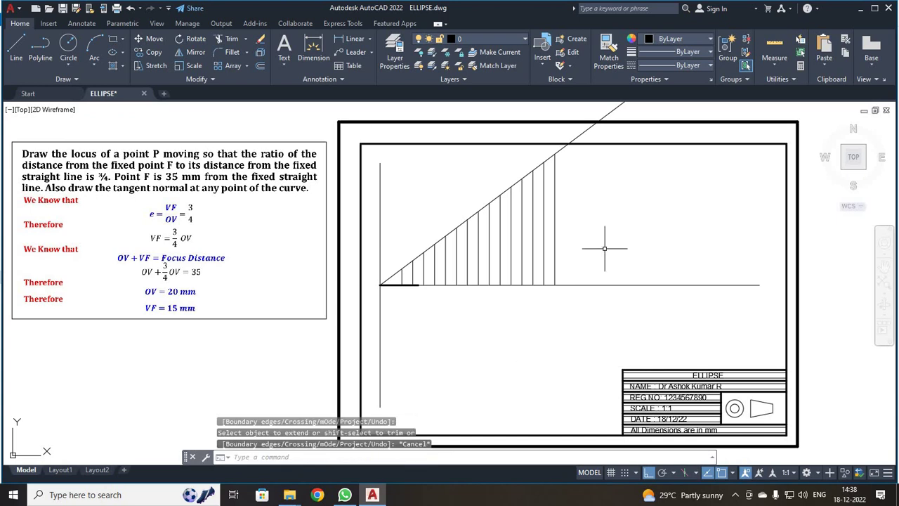
scroll(598, 283, "up", 3)
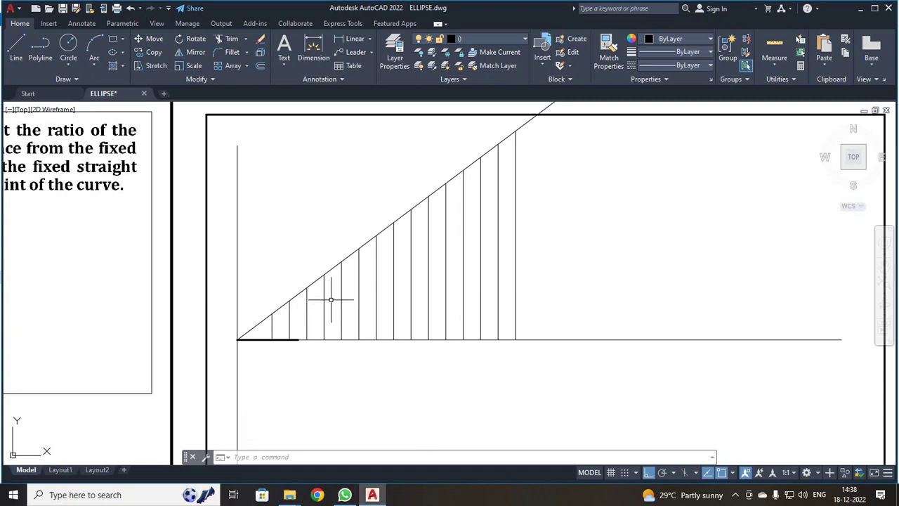
Measure the lengths of the vertical lines under the inclined ray with the Quick measure tool
scroll(331, 299, "up", 2)
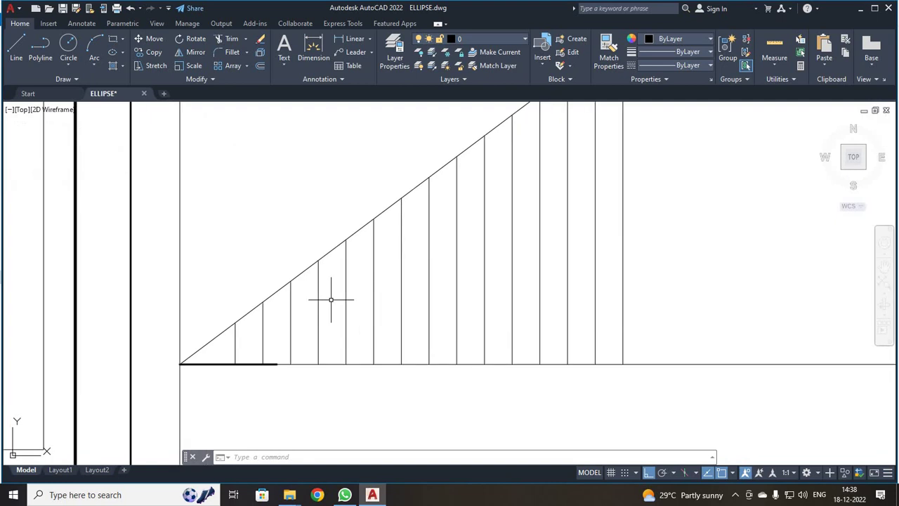
scroll(331, 299, "down", 2)
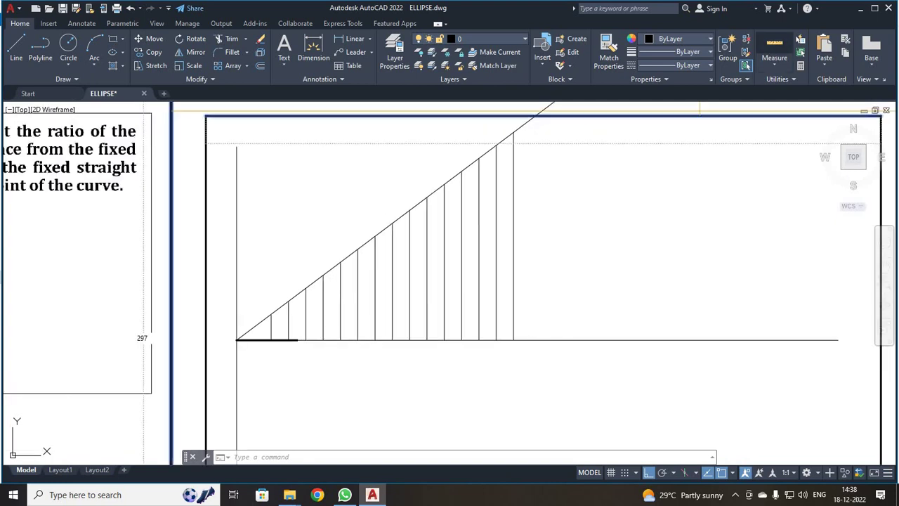
left_click(775, 49)
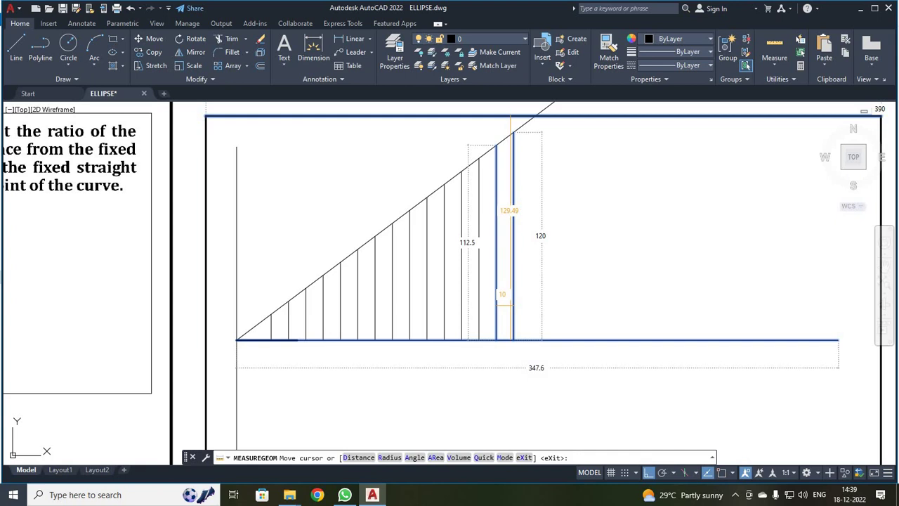
key("Escape")
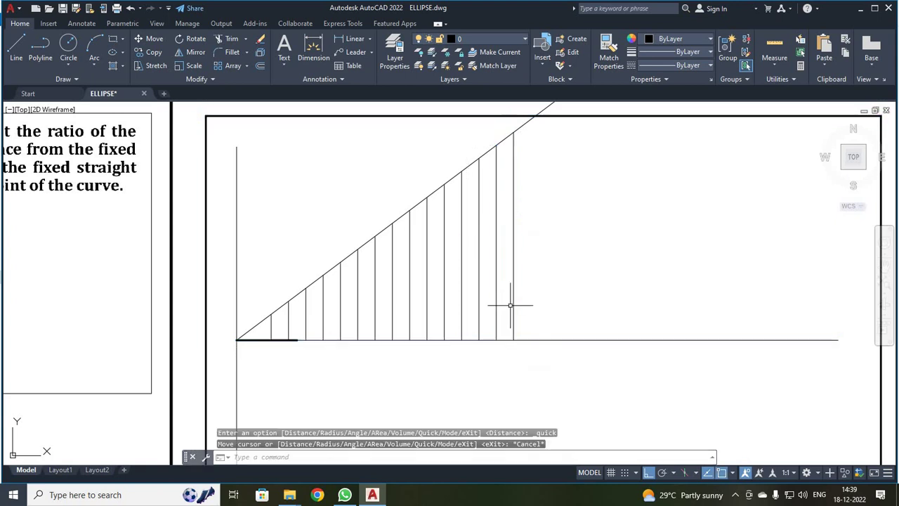
Draw two concentric circles centred on the focus, with radii of 22.5 mm and 30 mm
left_click(68, 47)
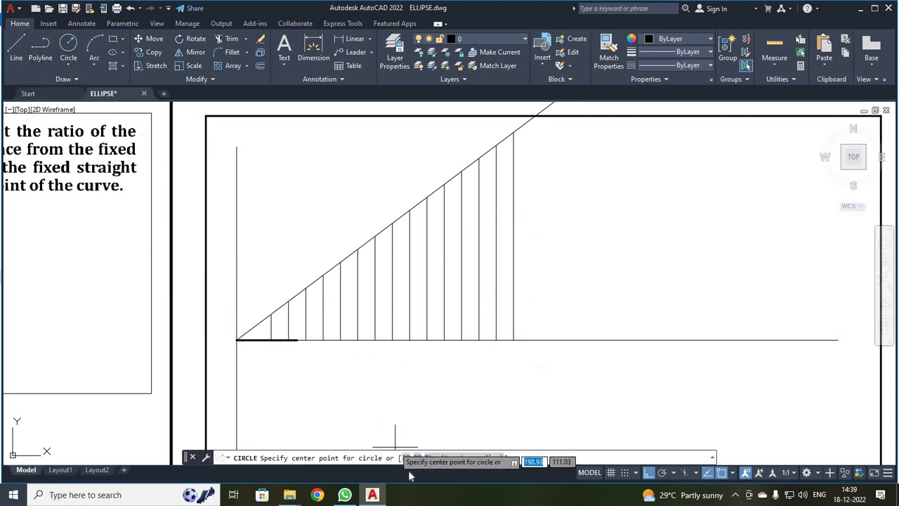
left_click(297, 340)
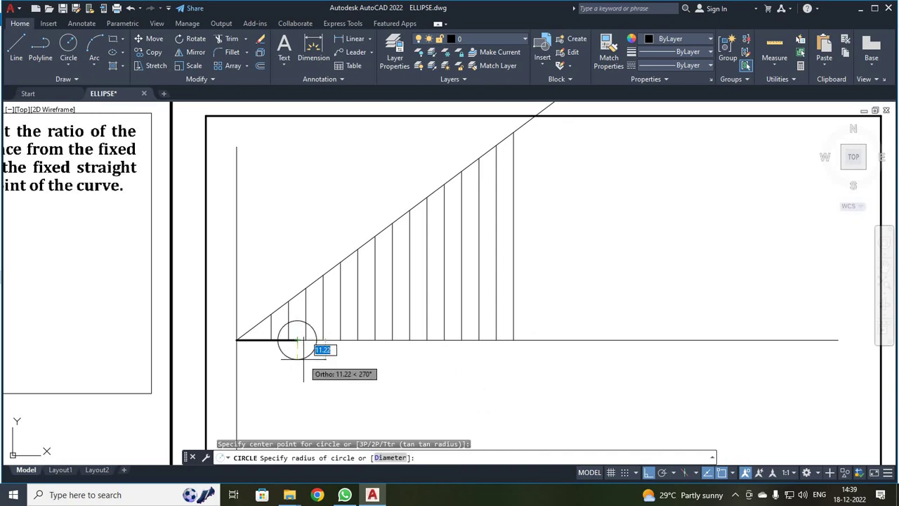
type("22.5")
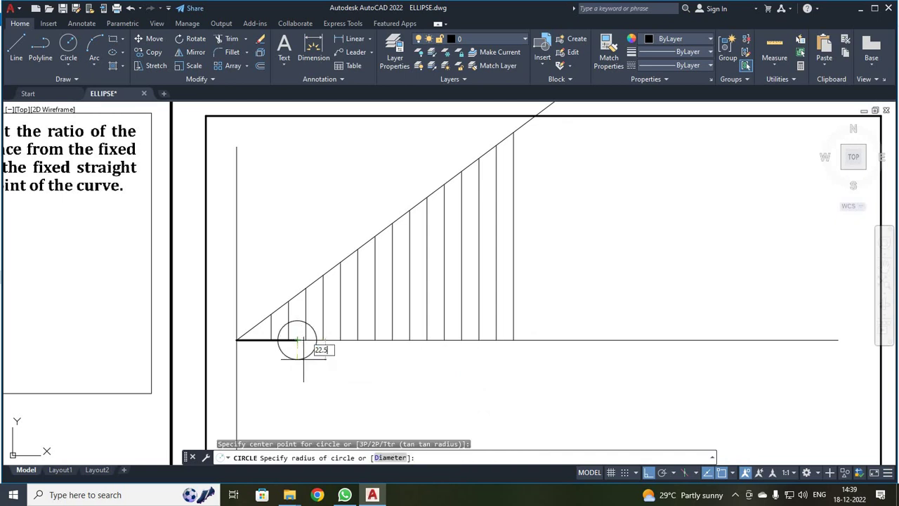
key("Return")
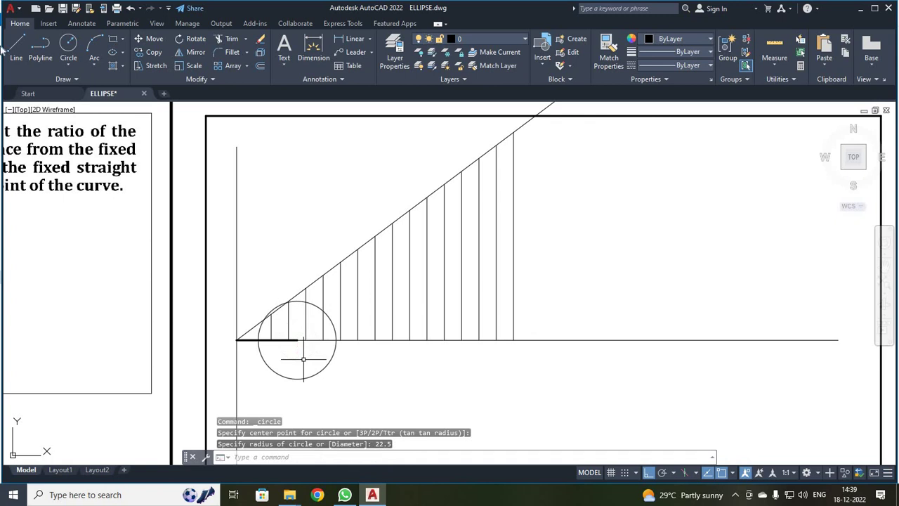
key("Return")
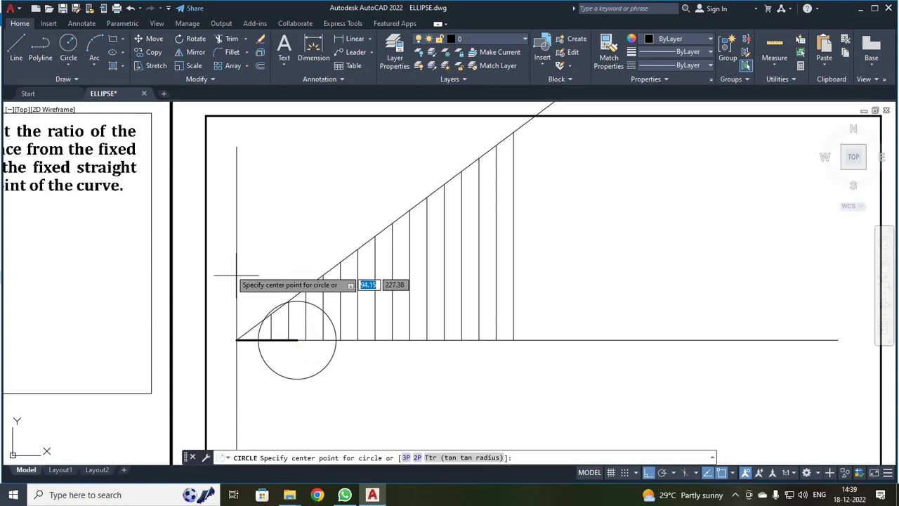
left_click(297, 340)
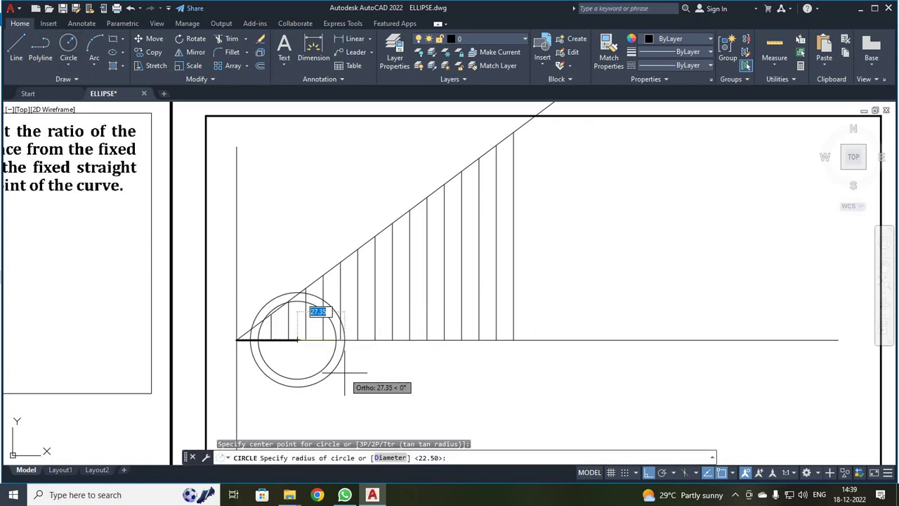
type("30")
key("Return")
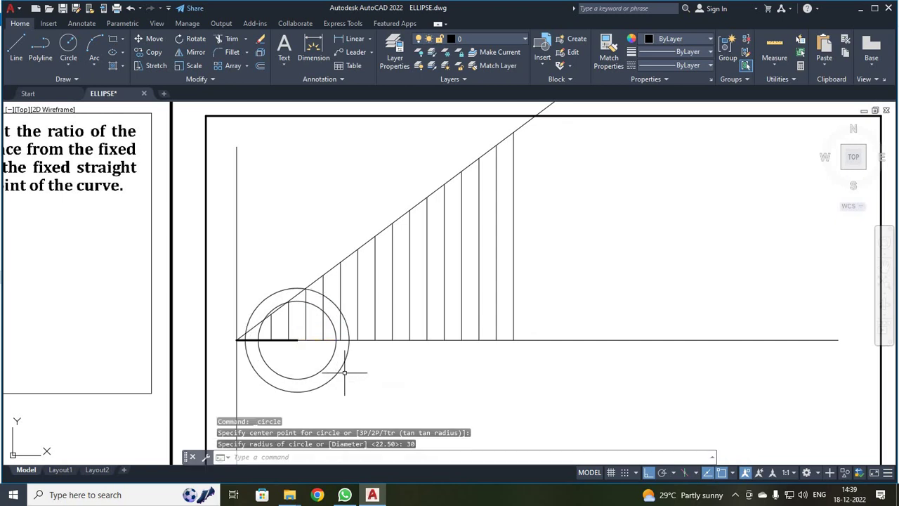
Add two more circles centred on the focus, with radii of 37.5 mm and 45 mm
left_click(68, 45)
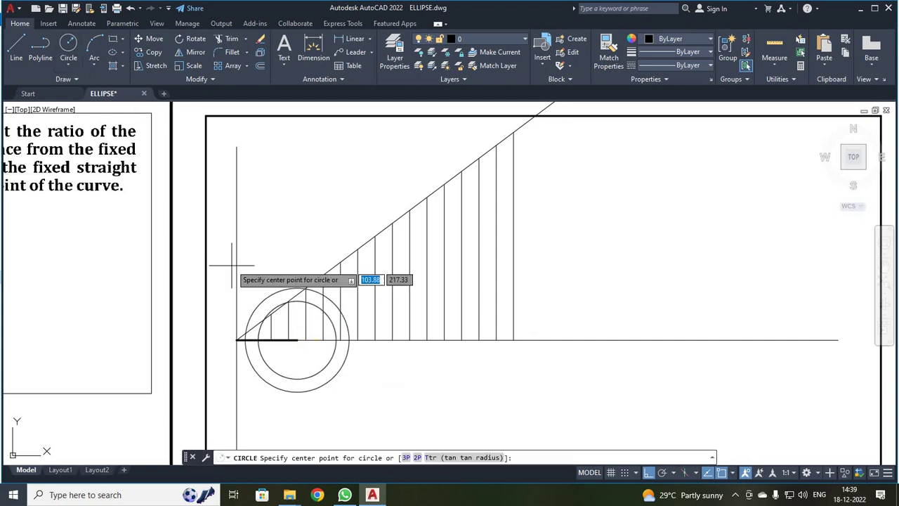
left_click(297, 340)
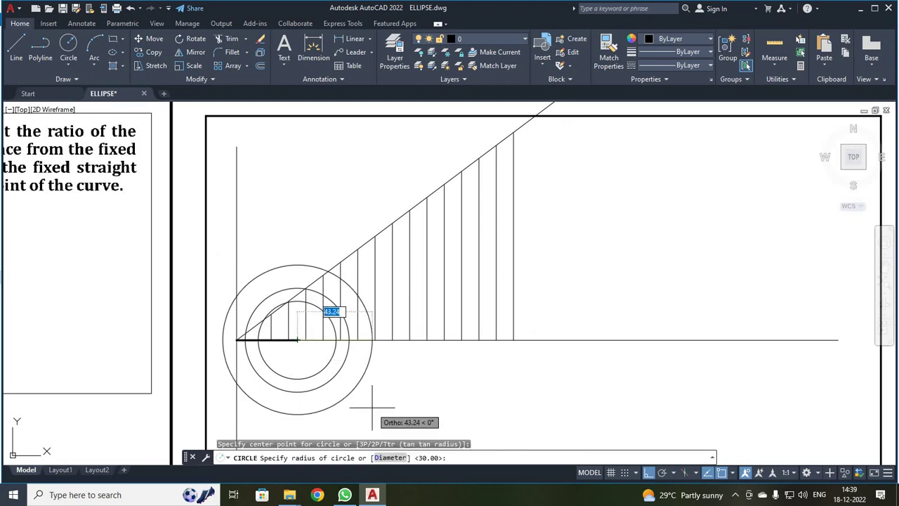
type("37.5")
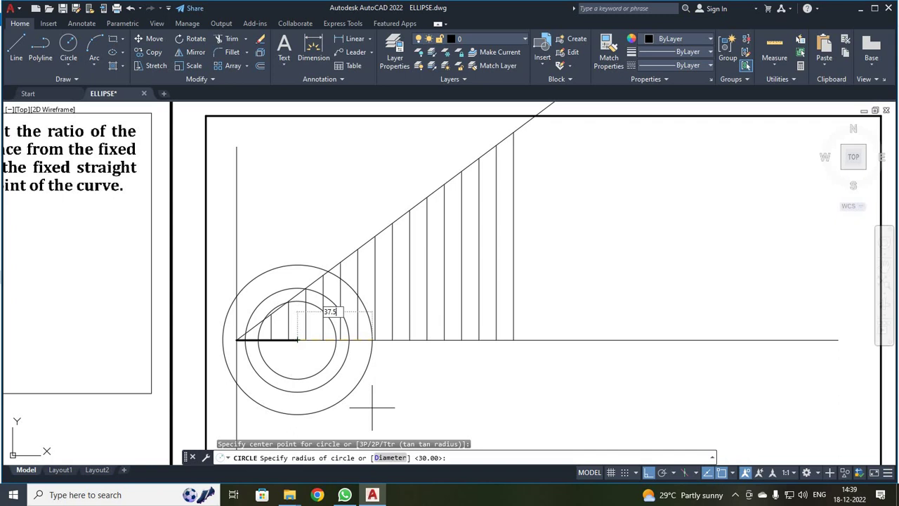
key("Return")
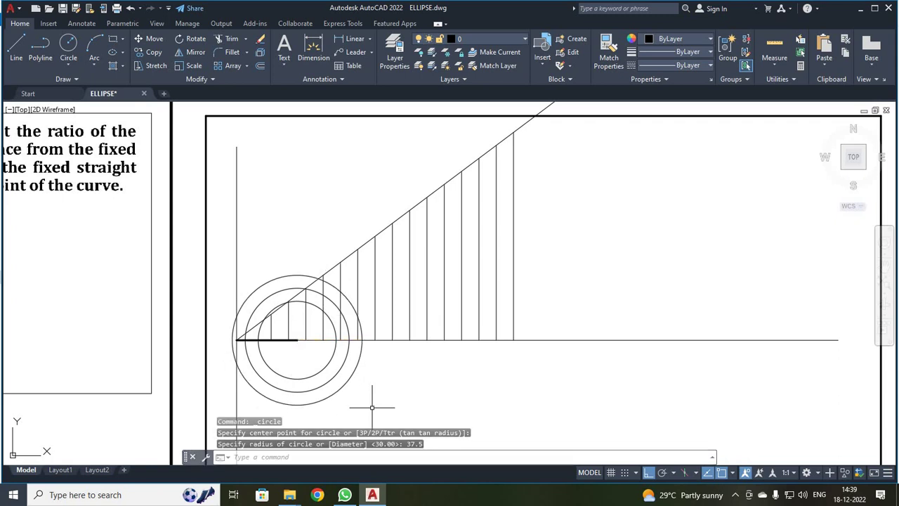
key("Return")
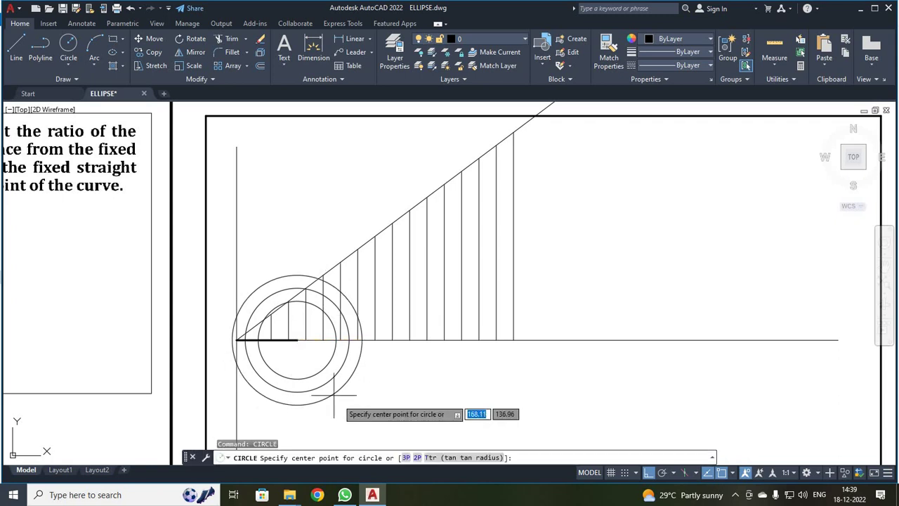
left_click(298, 340)
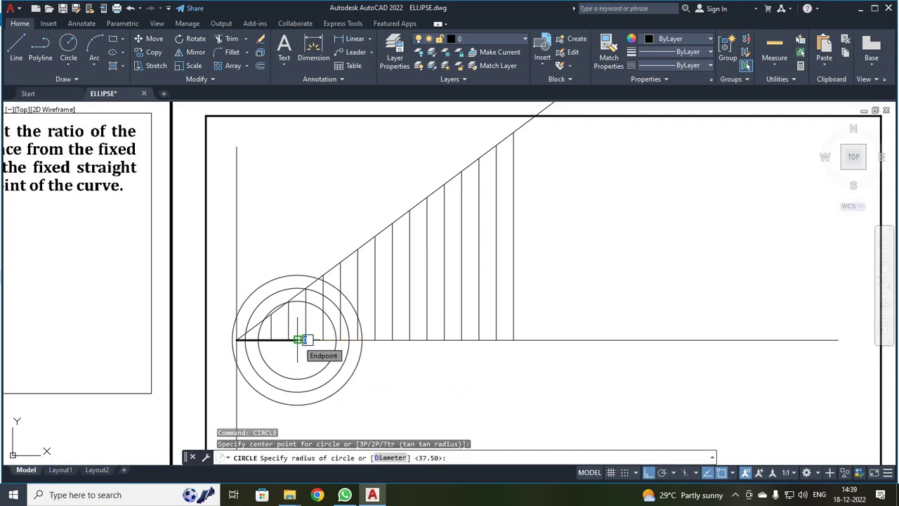
type("45")
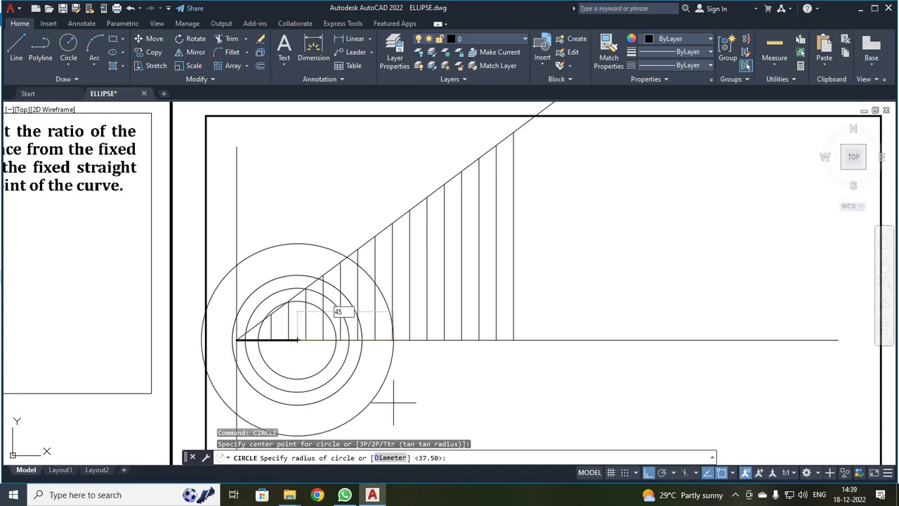
key("Return")
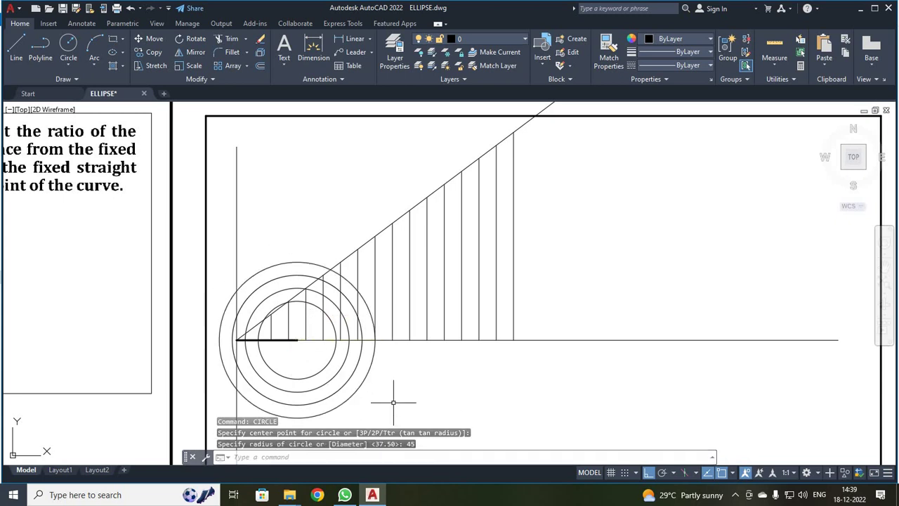
Draw circles of radius 52.5 mm and 60 mm centred on the focus
left_click(68, 44)
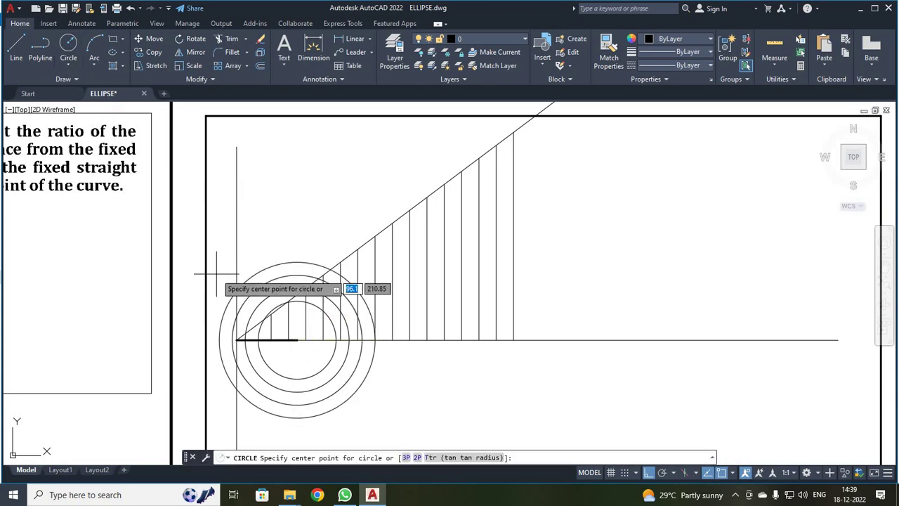
left_click(298, 340)
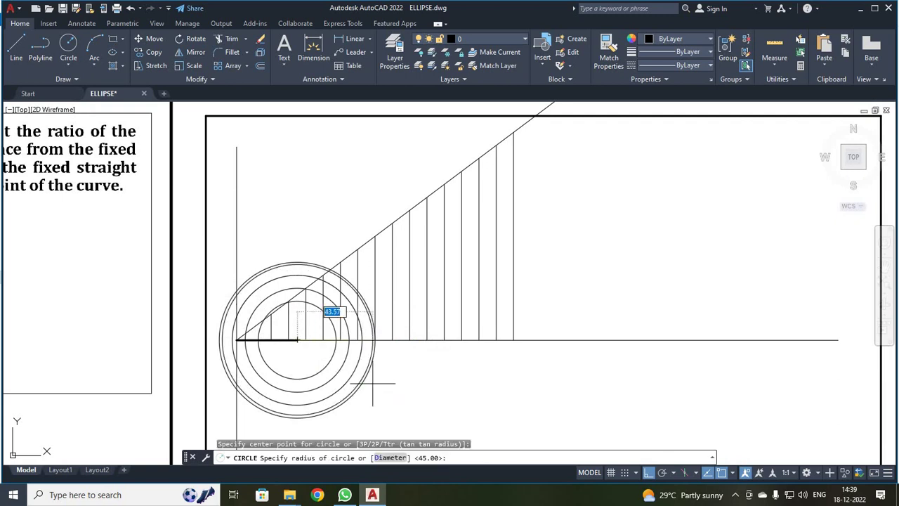
type("52.")
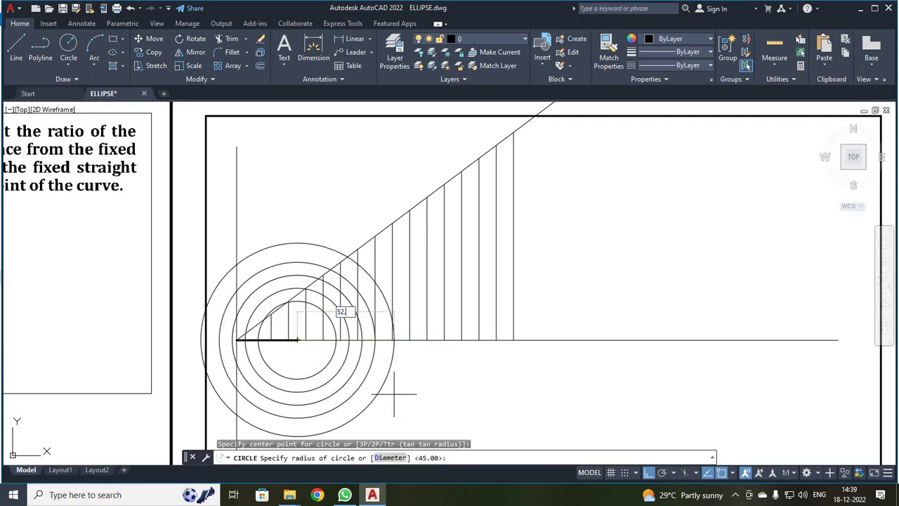
type("5")
key("Return")
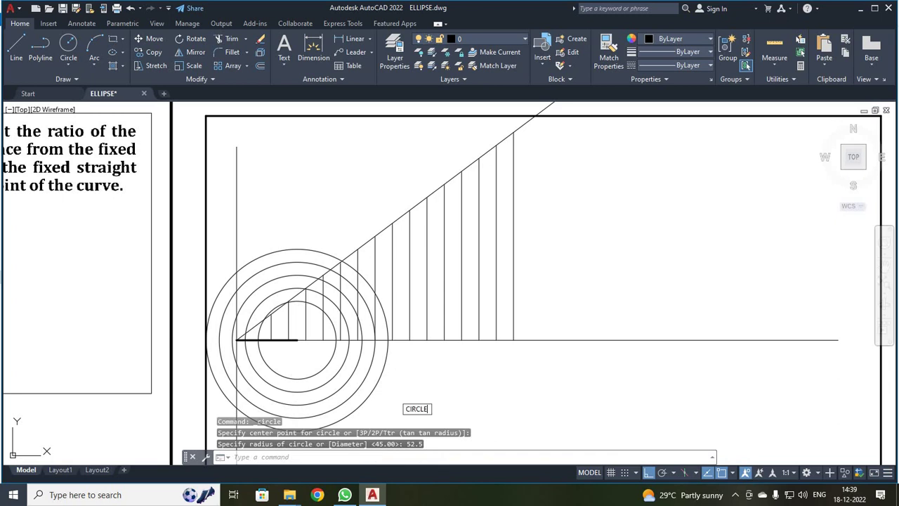
key("Return")
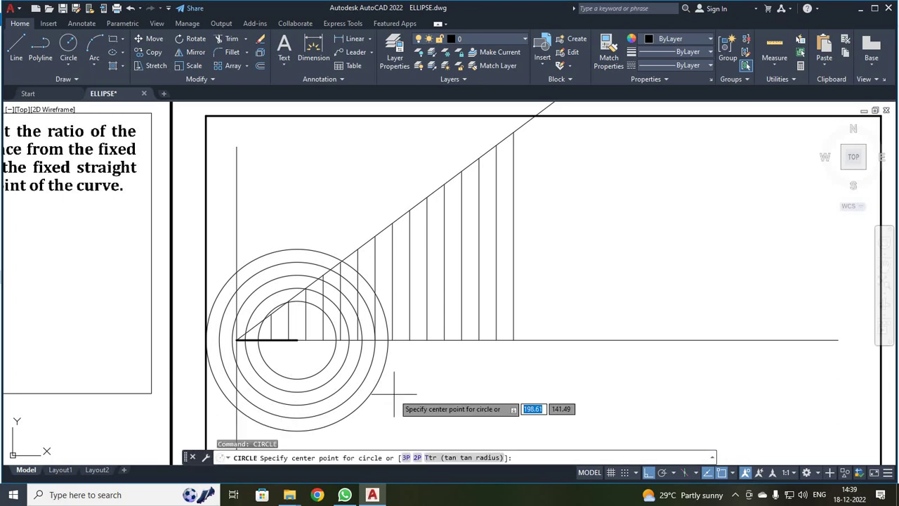
left_click(297, 340)
type("60")
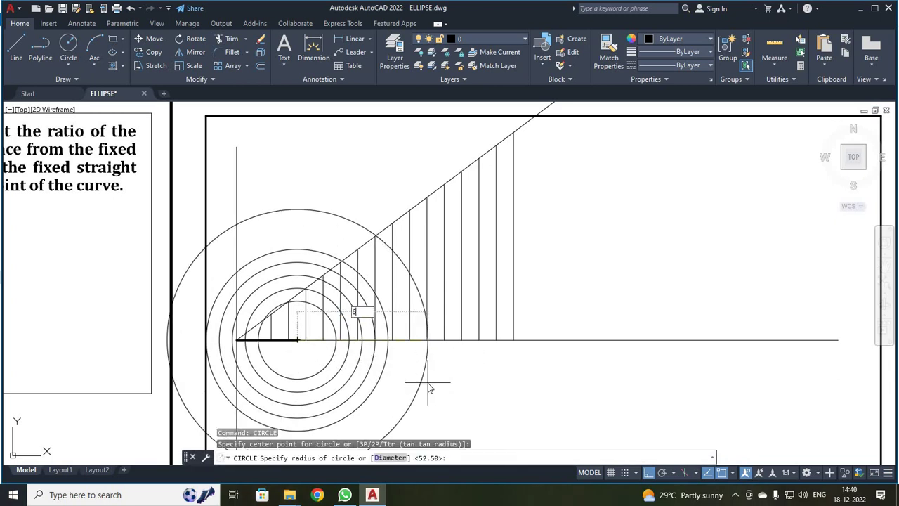
key("Return")
Draw circles of radius 67.5 mm and 75 mm around the focus
type("CIRCLE")
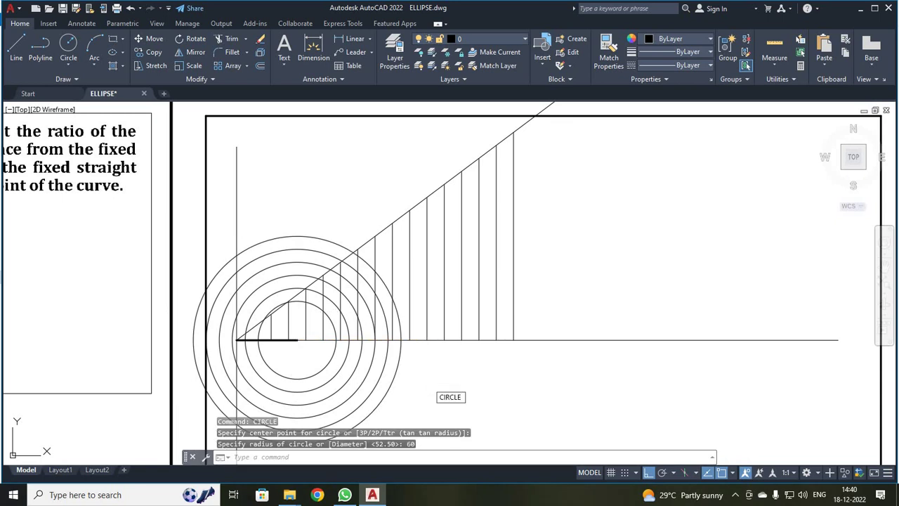
key("Return")
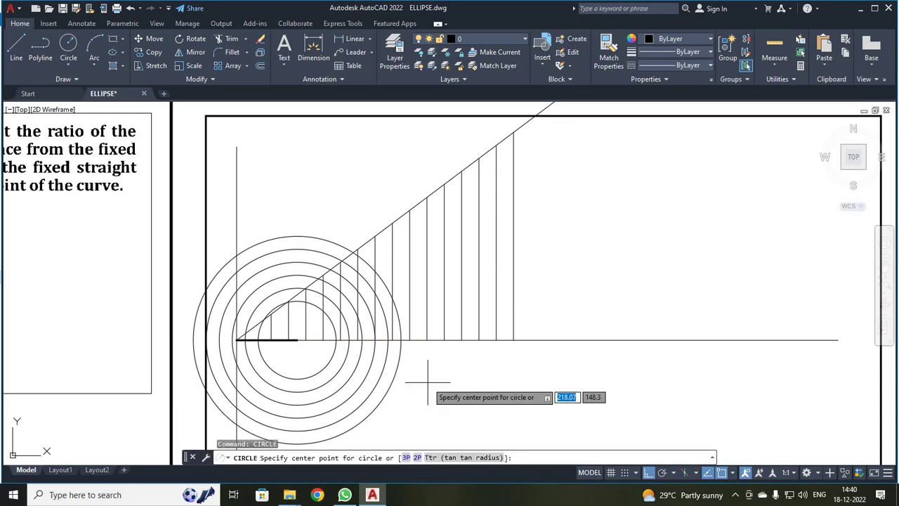
left_click(298, 339)
type("6")
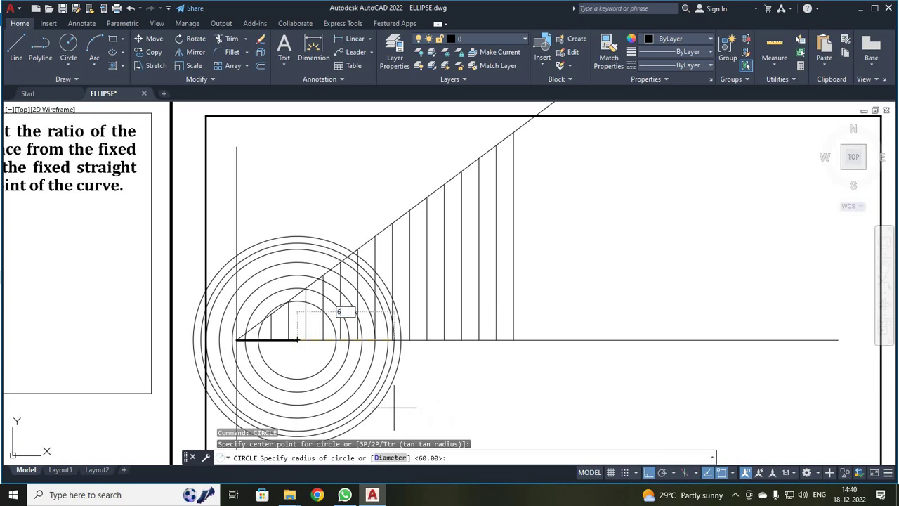
type("7.5")
key("Return")
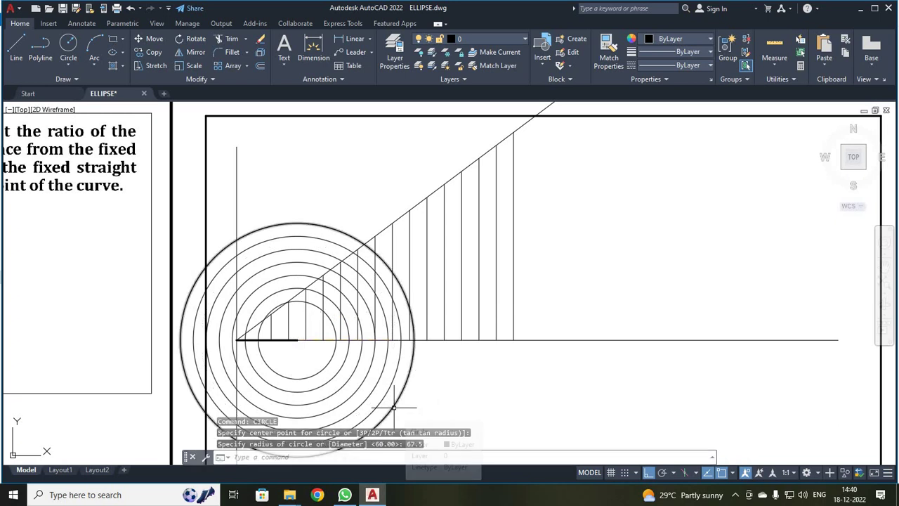
type("CIRCLE")
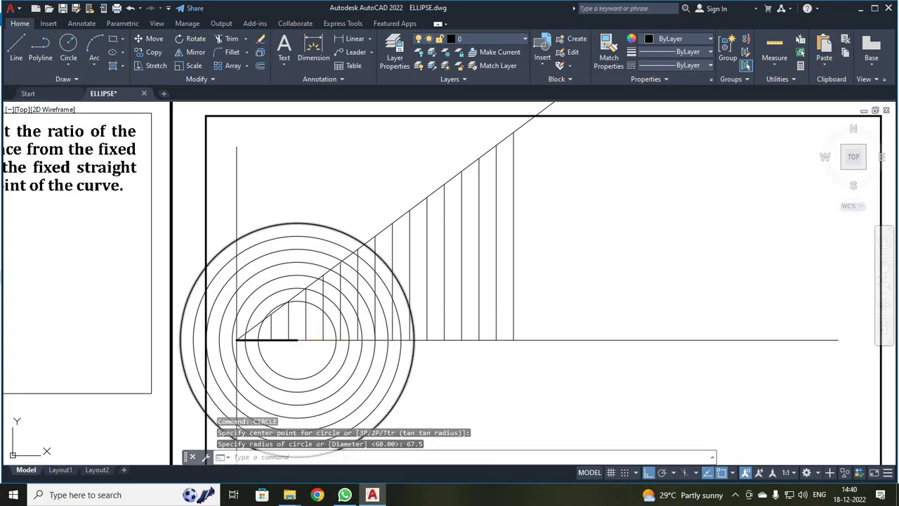
key("Return")
left_click(297, 339)
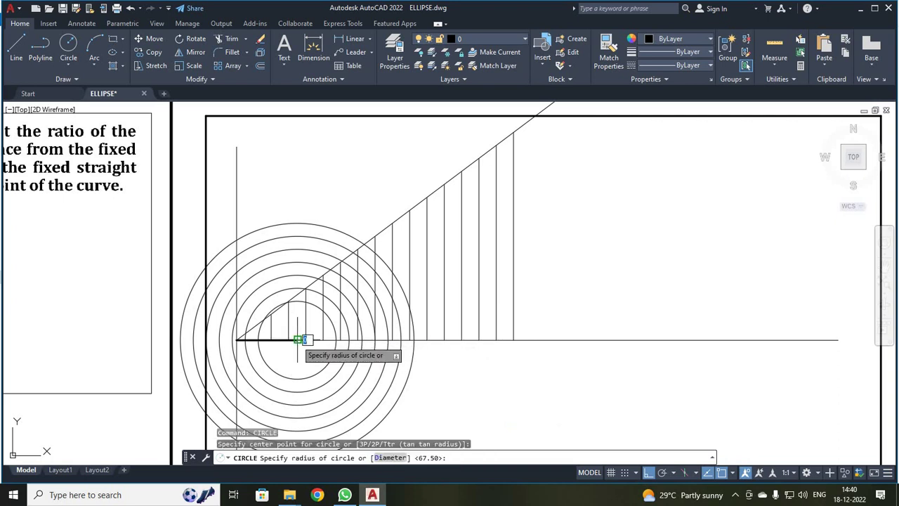
type("75")
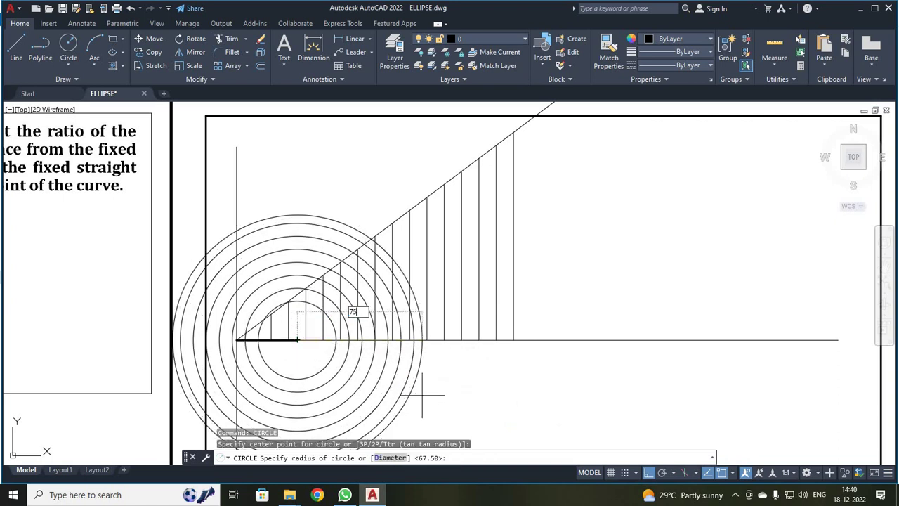
key("Return")
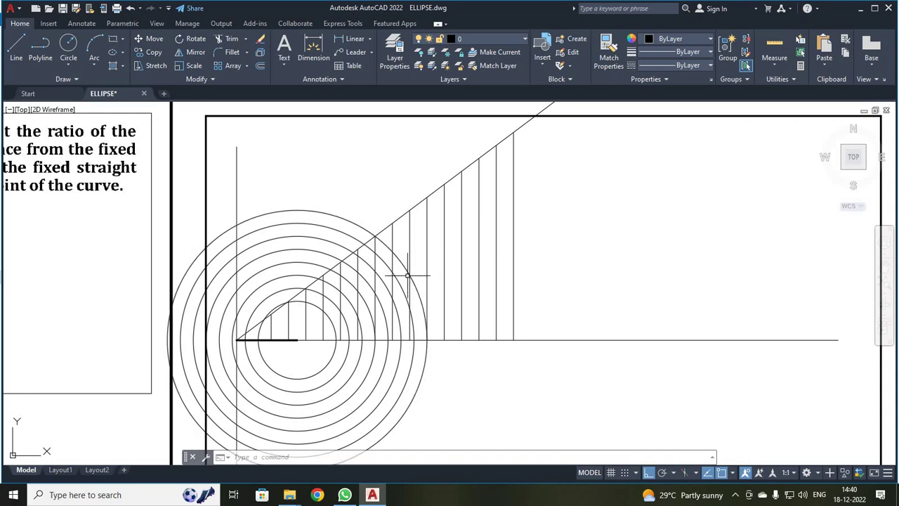
Draw circles with radii of 82.5 mm and 90 mm centred on the focus
mouse_move(409, 274)
type("circle")
key("Return")
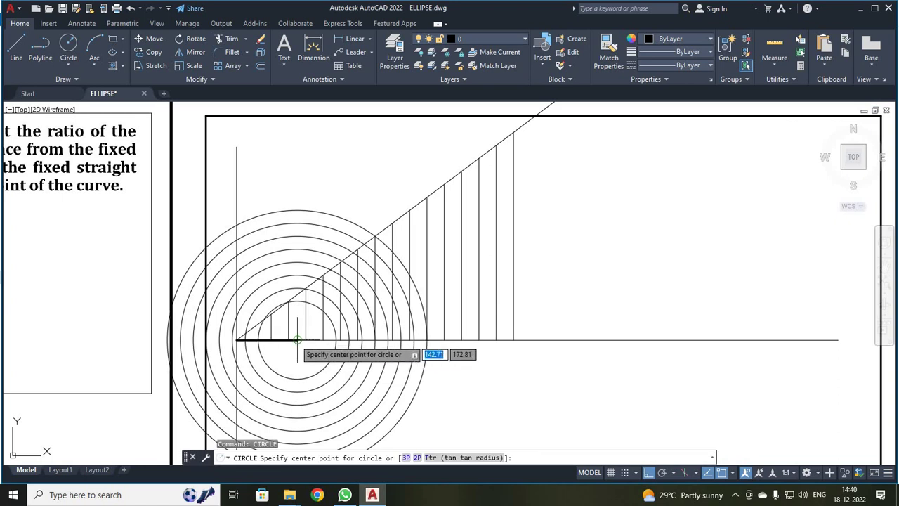
left_click(297, 340)
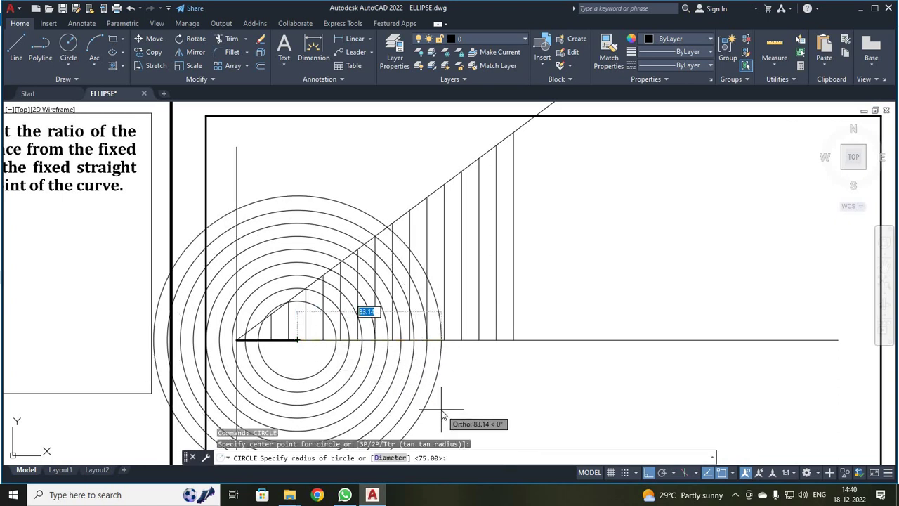
type("82.5")
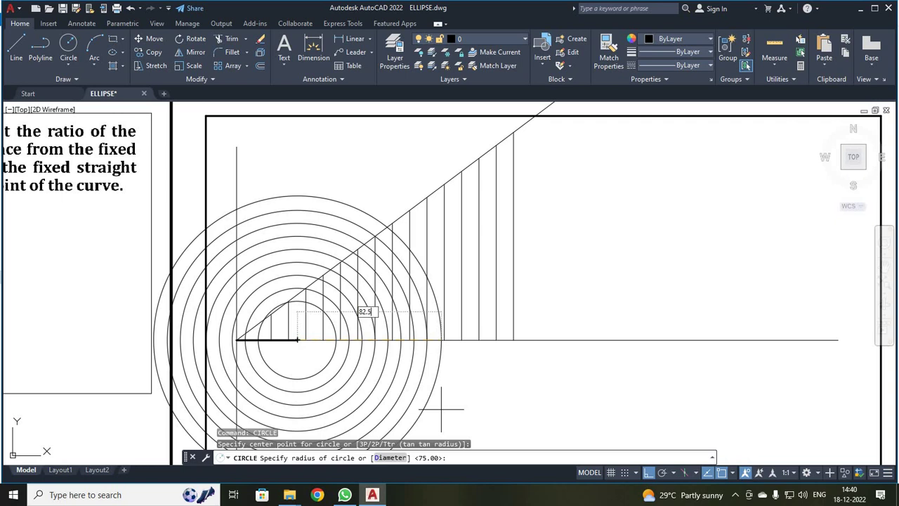
key("Return")
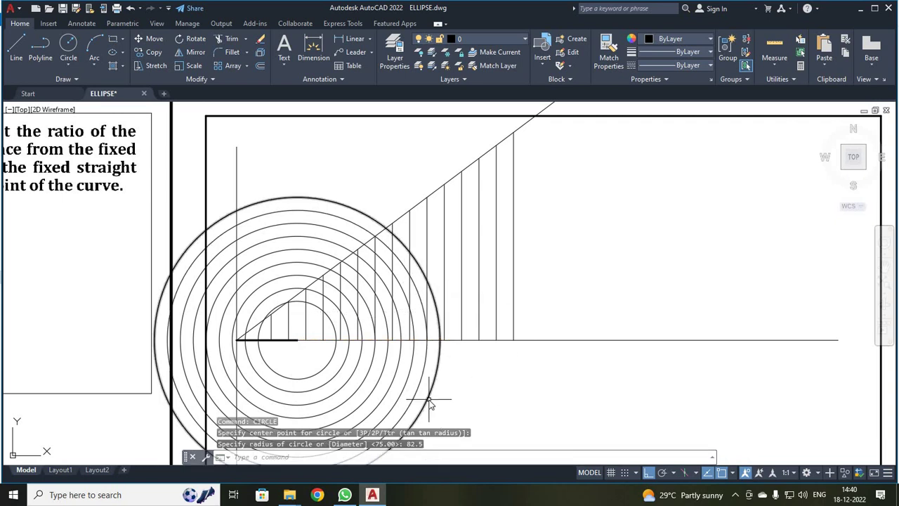
key("Return")
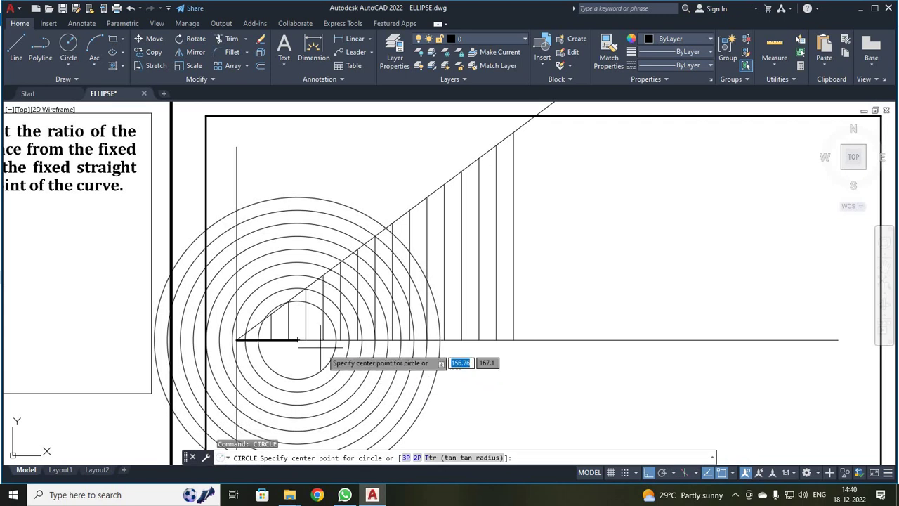
left_click(297, 340)
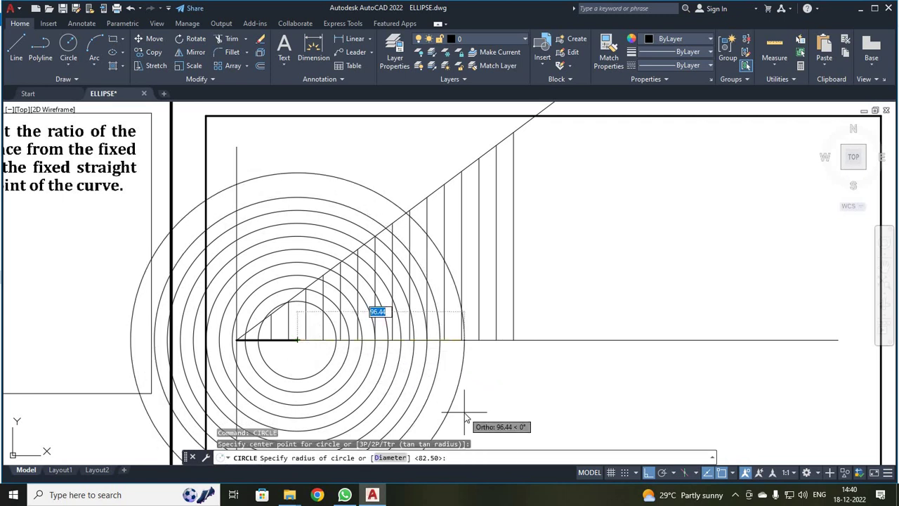
type("90")
key("Return")
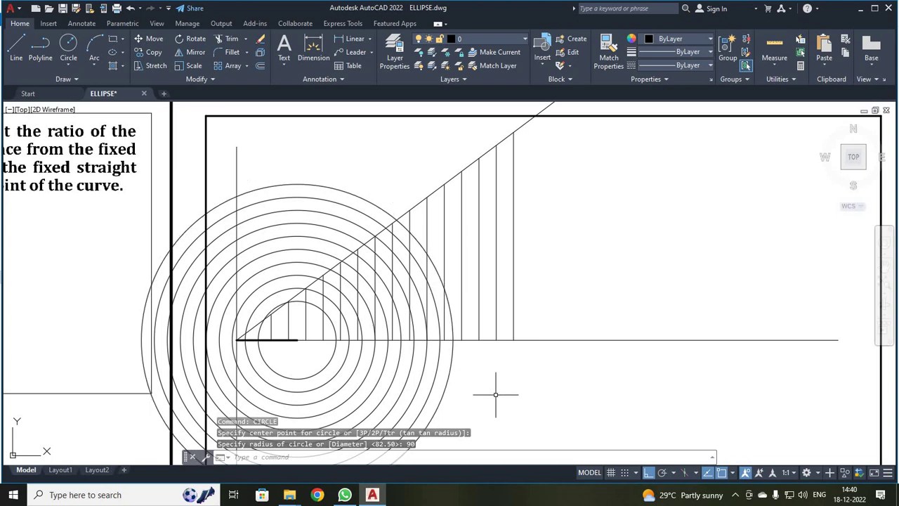
Add circles of radius 97.5 mm and 105 mm centred on the focus
key("Return")
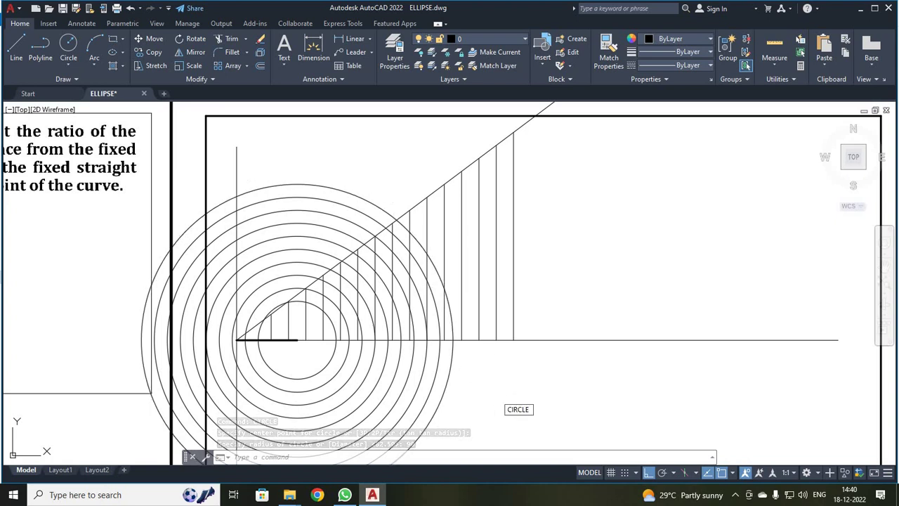
left_click(297, 340)
type("97.5")
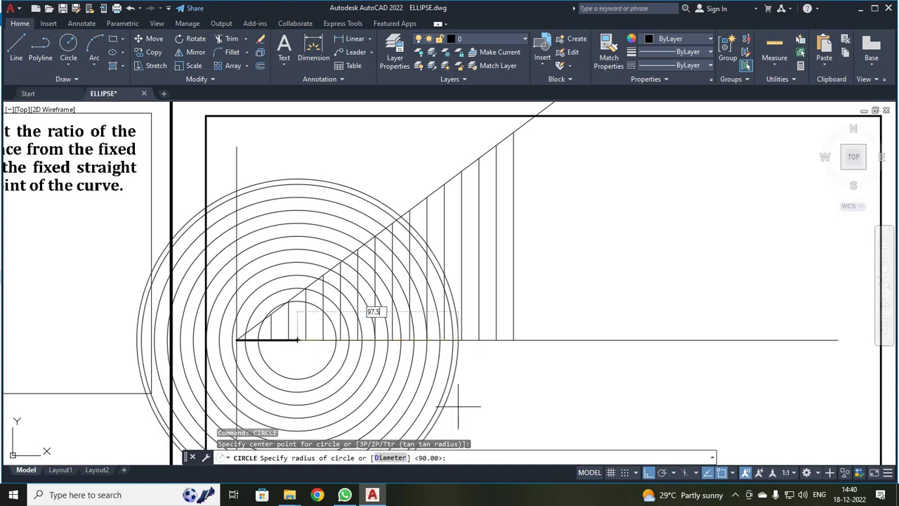
key("Return")
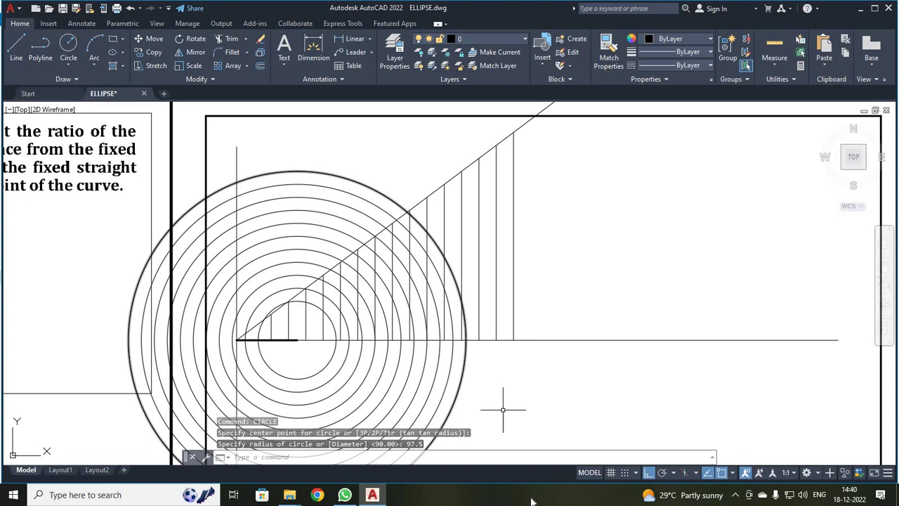
key("Up")
key("Return")
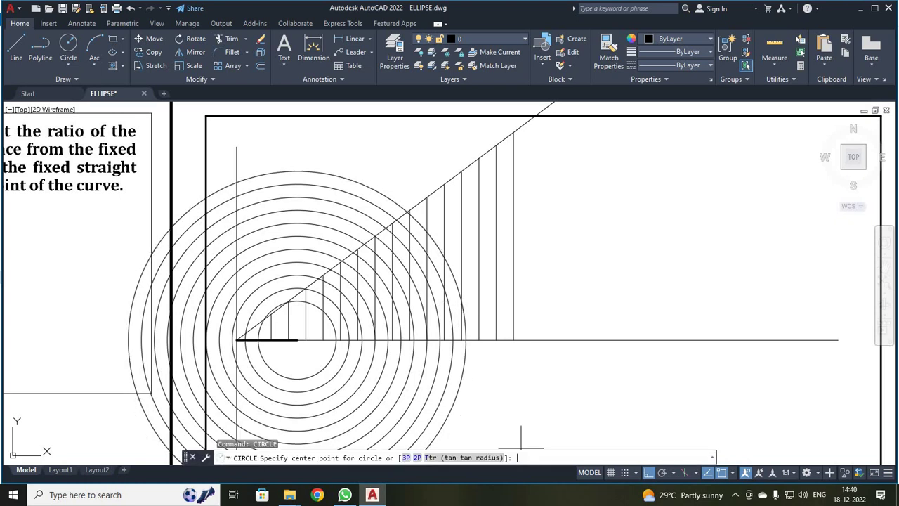
left_click(298, 339)
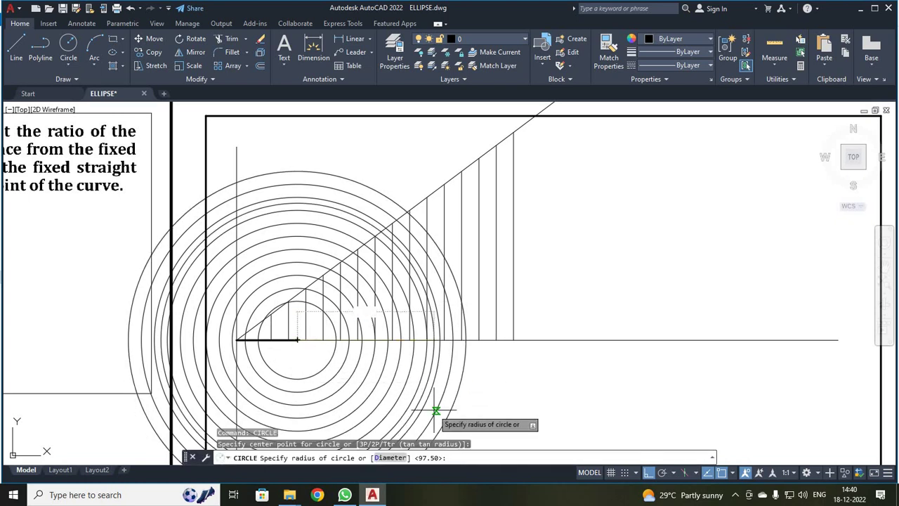
type("10")
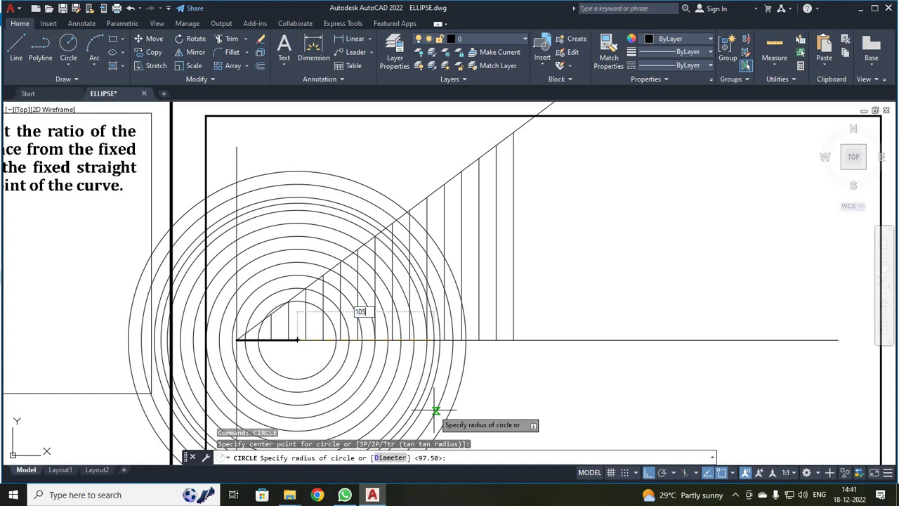
type("5")
key("Return")
Break the 22.5 mm and 30 mm radius circles down to short arcs crossing the second and third vertical lines above the axis
scroll(475, 376, "up", 5)
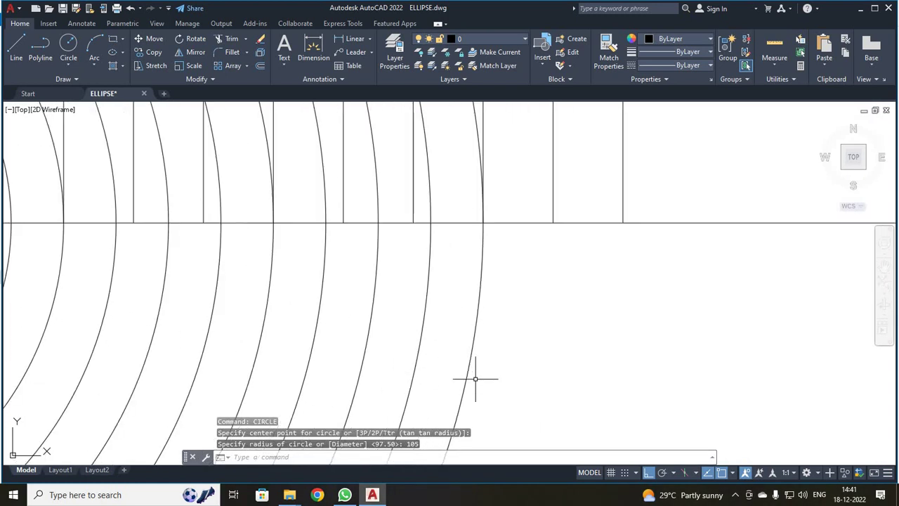
scroll(475, 380, "down", 2)
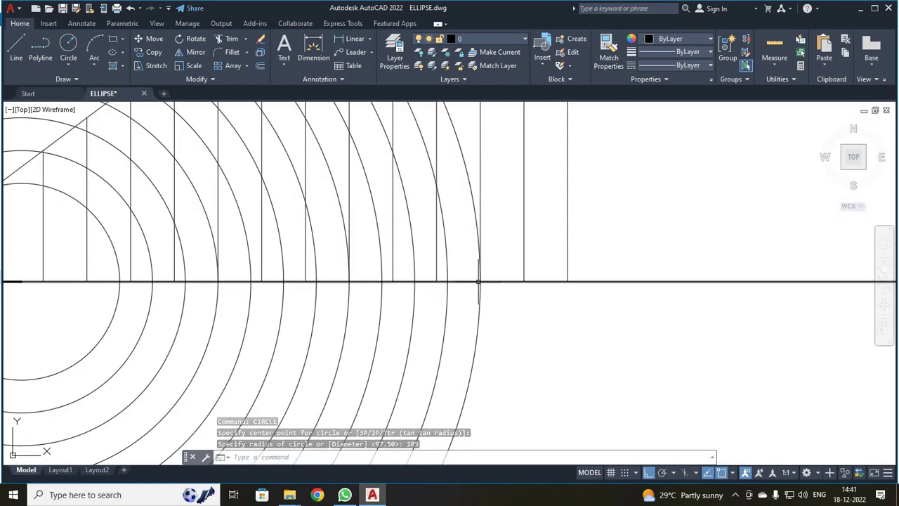
scroll(482, 179, "down", 4)
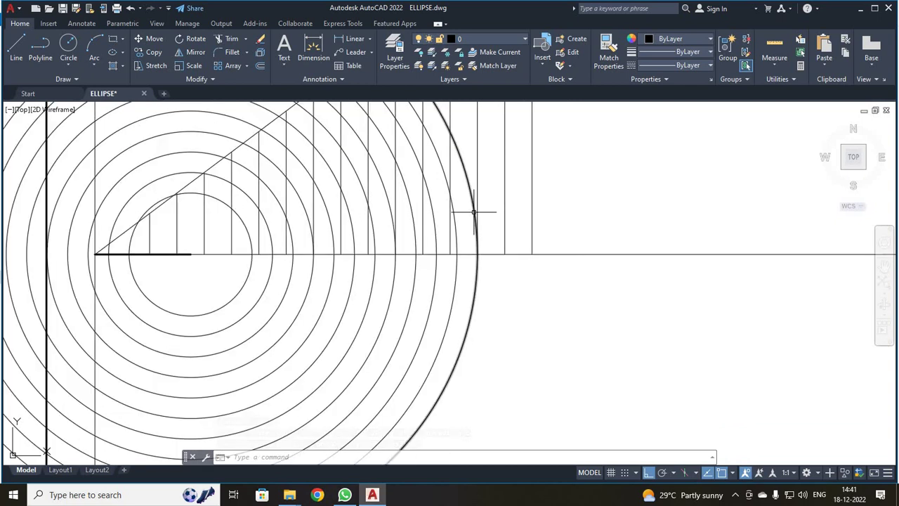
middle_click_drag(492, 252, 545, 368)
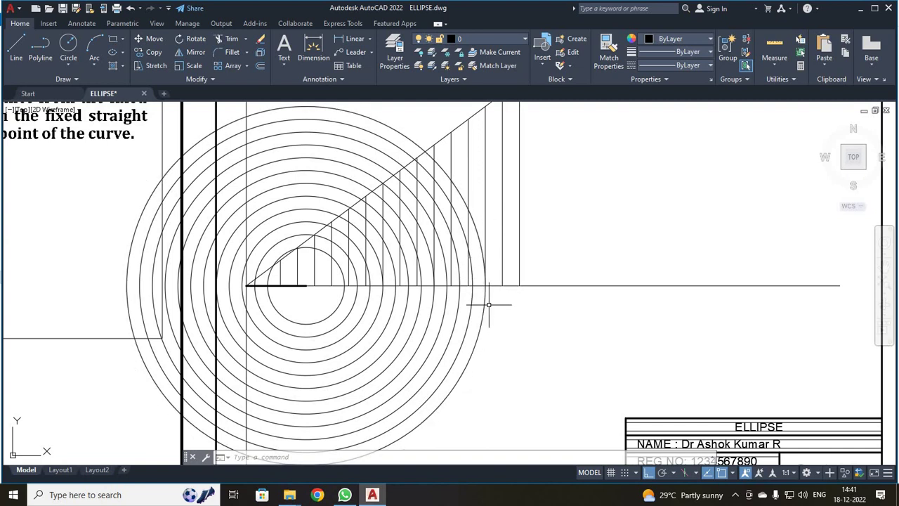
scroll(397, 331, "up", 2)
middle_click_drag(367, 321, 431, 445)
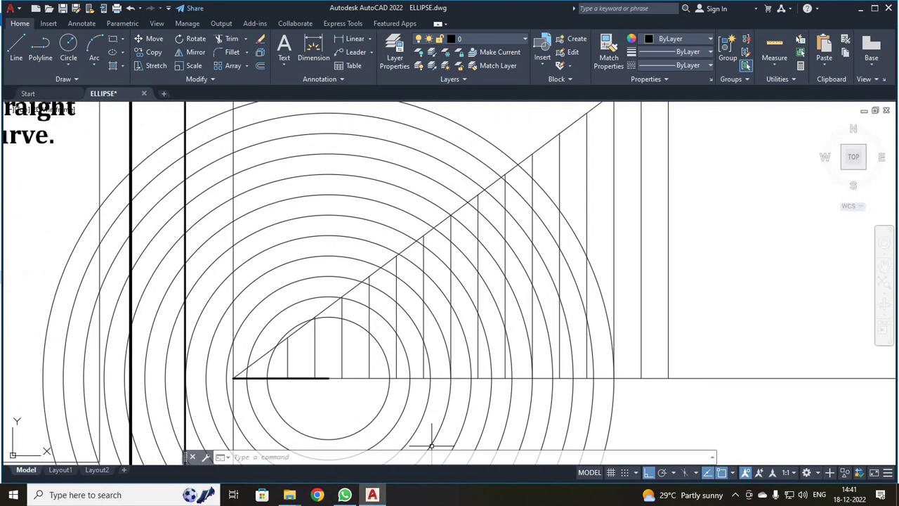
scroll(466, 397, "up", 2)
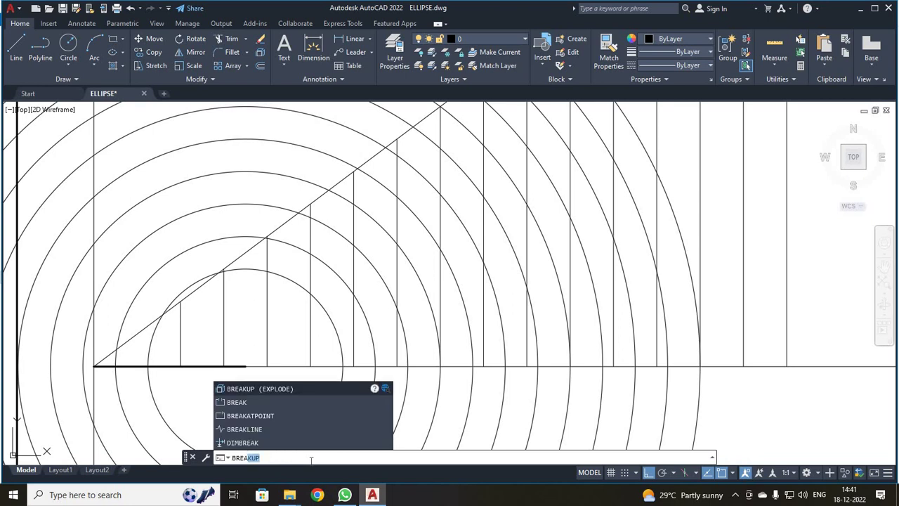
key("BackSpace")
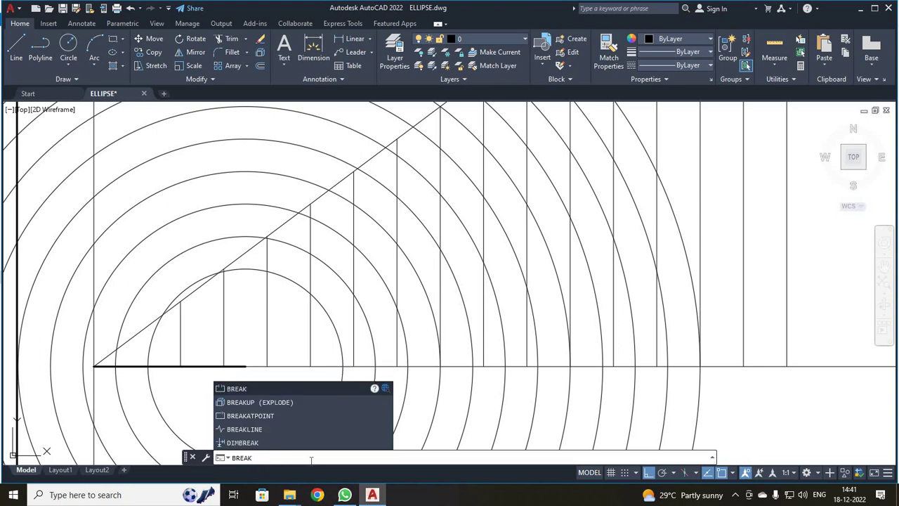
key("Return")
scroll(228, 324, "up", 2)
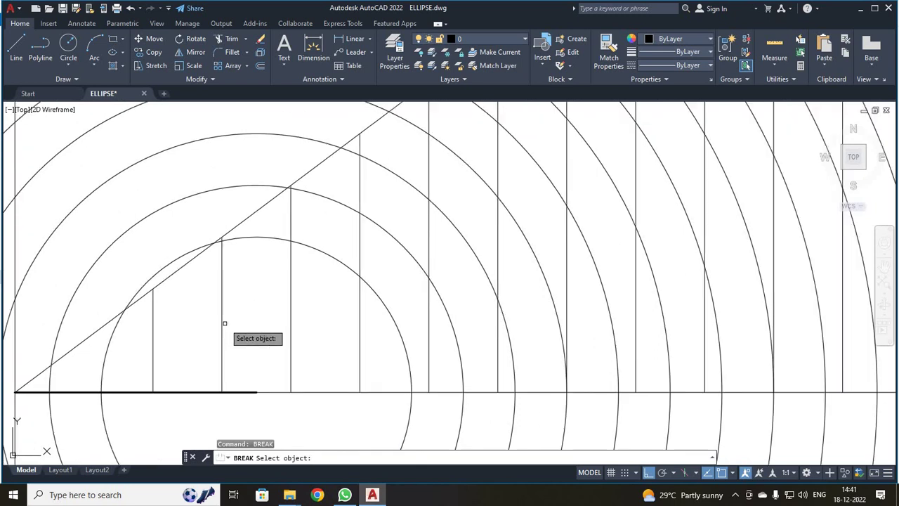
left_click(205, 245)
left_click(241, 236)
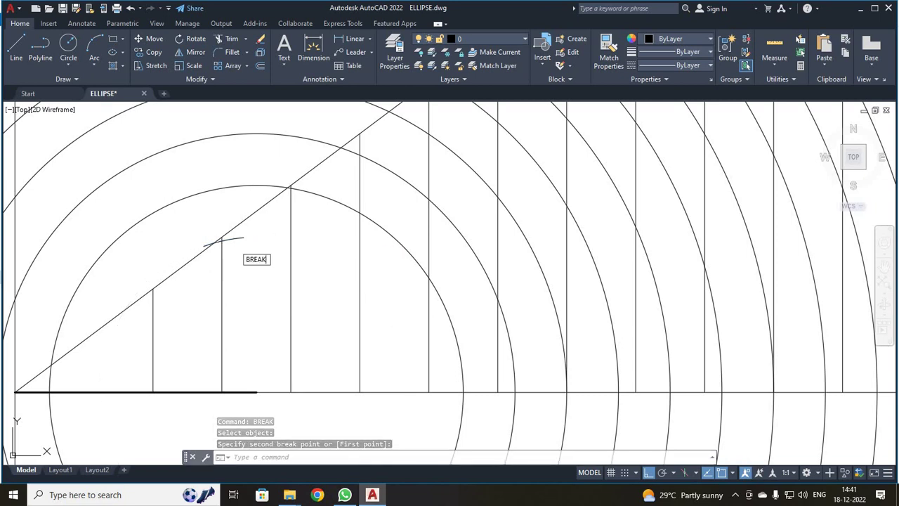
key("Return")
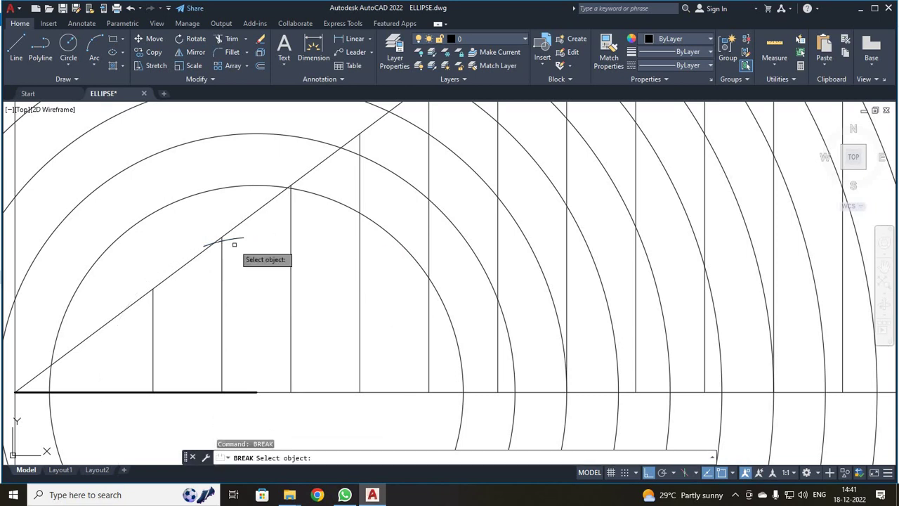
left_click(280, 188)
left_click(302, 190)
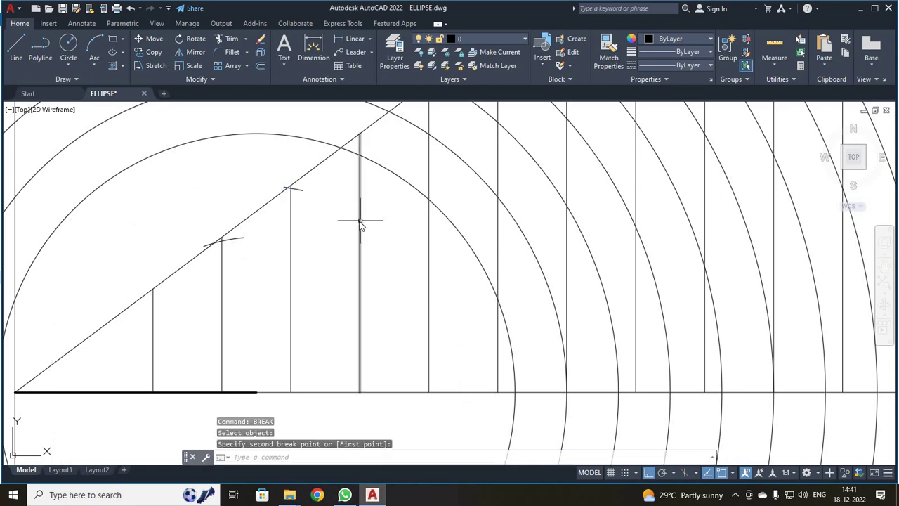
Break the 37.5 mm and 45 mm radius circles down to short arcs crossing the fourth and fifth vertical lines
key("Return")
left_click(353, 152)
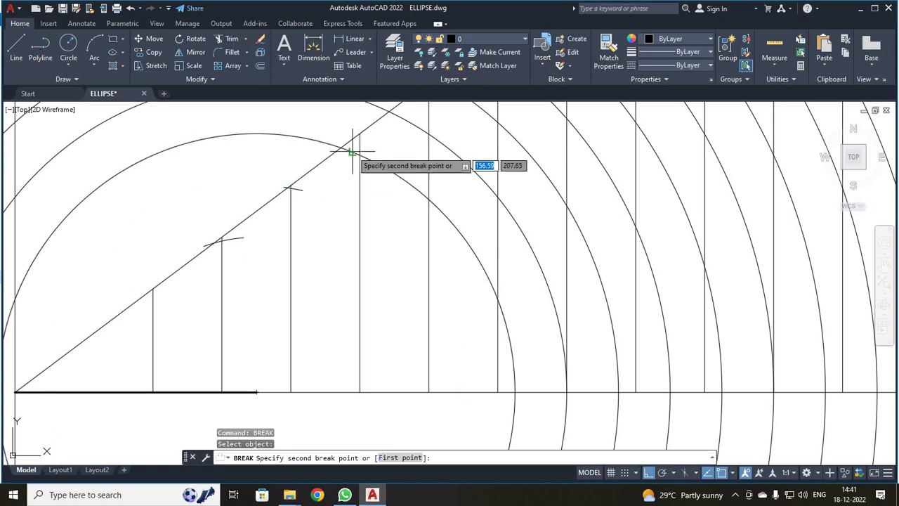
left_click(368, 158)
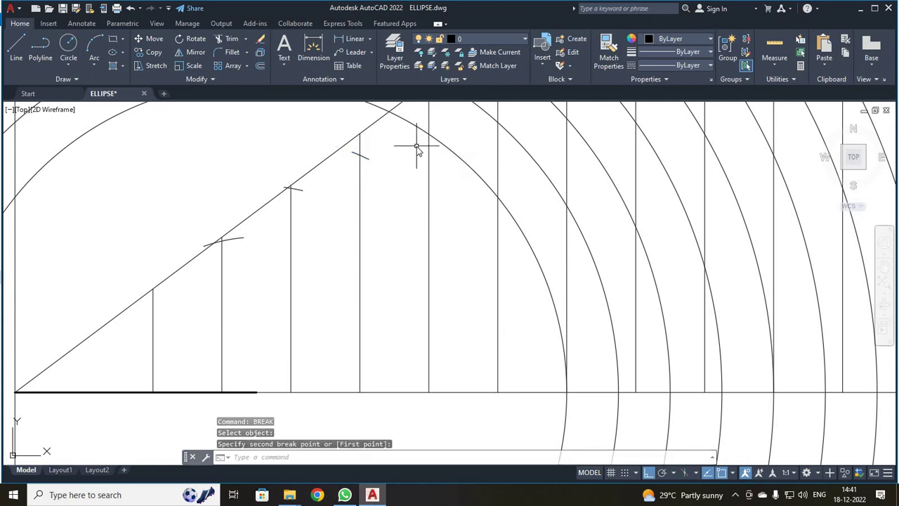
key("Return")
left_click(420, 128)
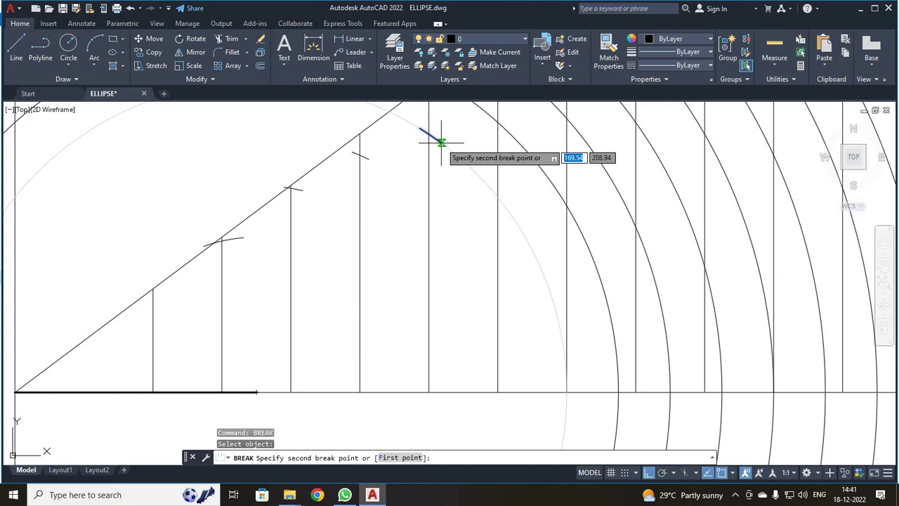
left_click(440, 142)
Break the 52.5, 60 and 67.5 mm radius circles down to short arcs crossing the sixth, seventh and eighth vertical lines
scroll(484, 191, "down", 2)
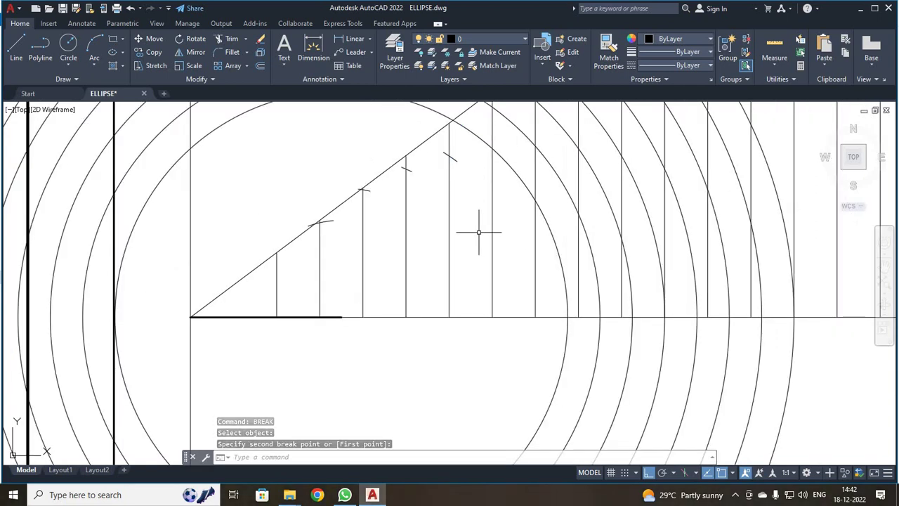
middle_click_drag(479, 232, 393, 321)
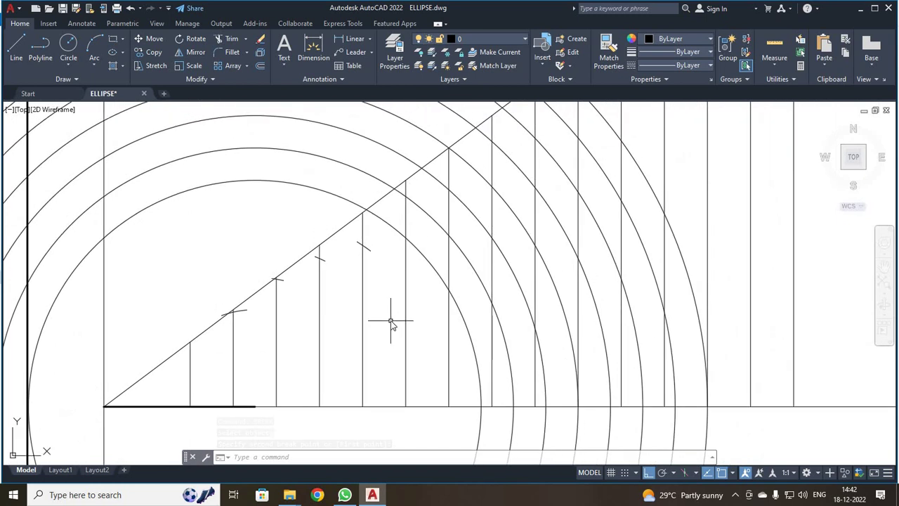
key("space")
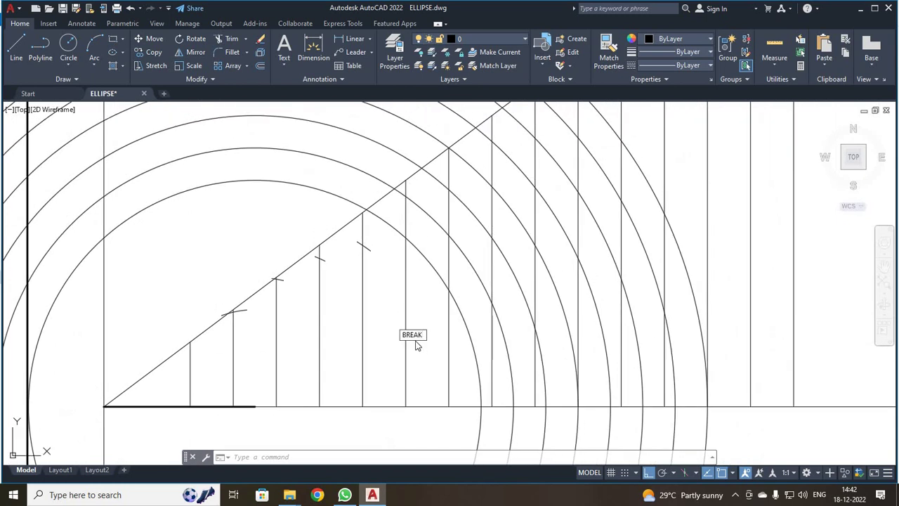
left_click(396, 232)
left_click(416, 247)
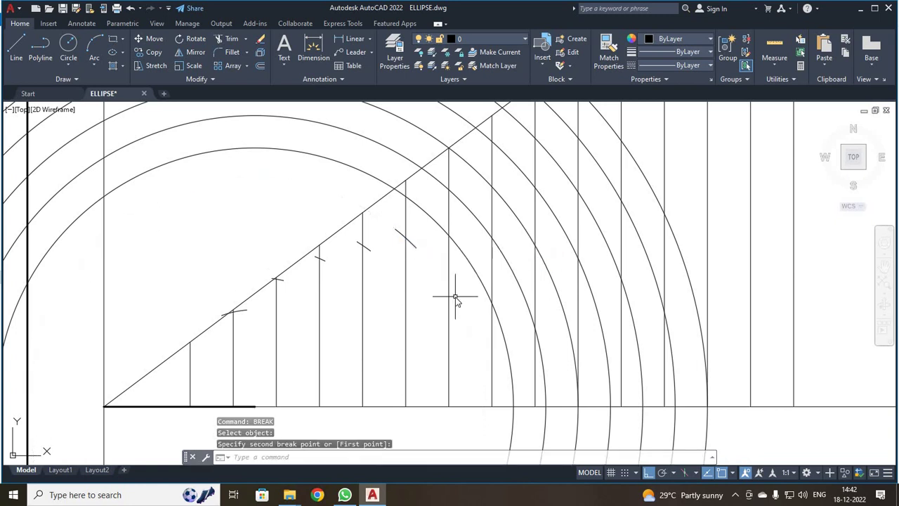
key("space")
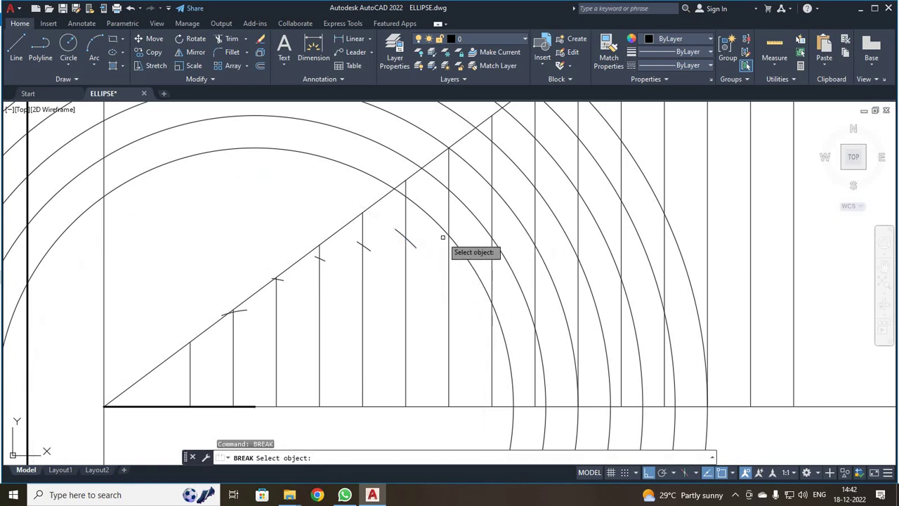
left_click(442, 229)
left_click(457, 244)
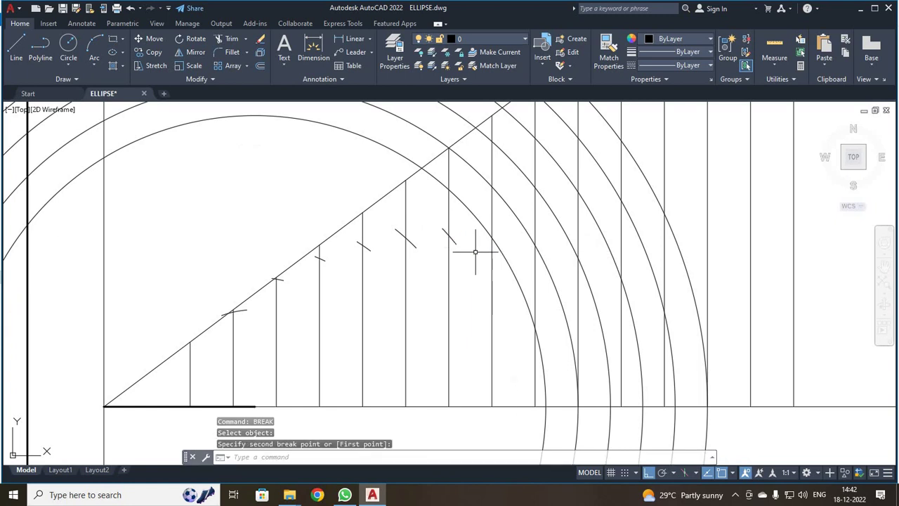
key("space")
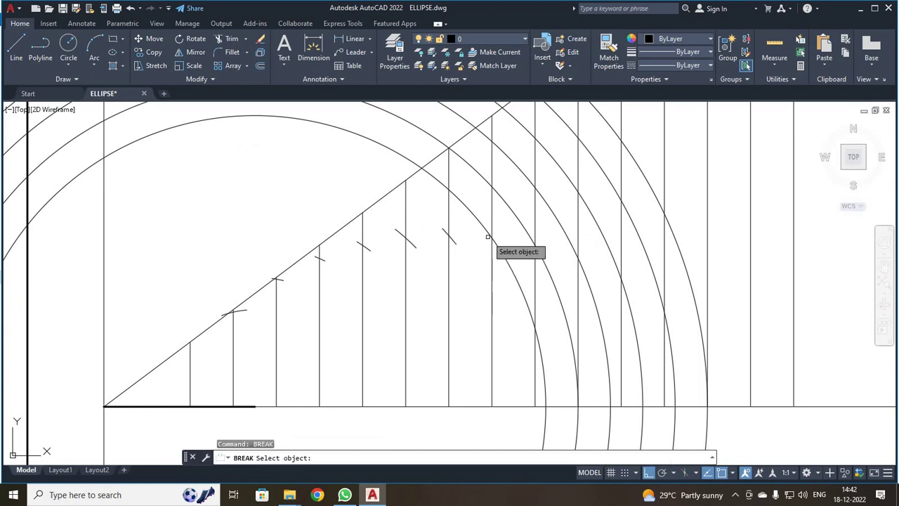
left_click(491, 240)
left_click(501, 251)
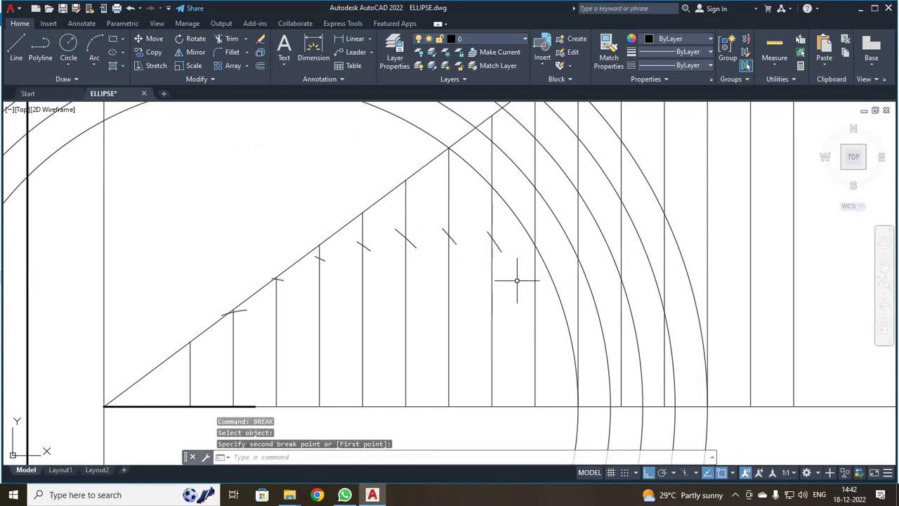
Break the 75 mm and 82.5 mm radius circles down to short arcs crossing the ninth and tenth vertical lines
key("Return")
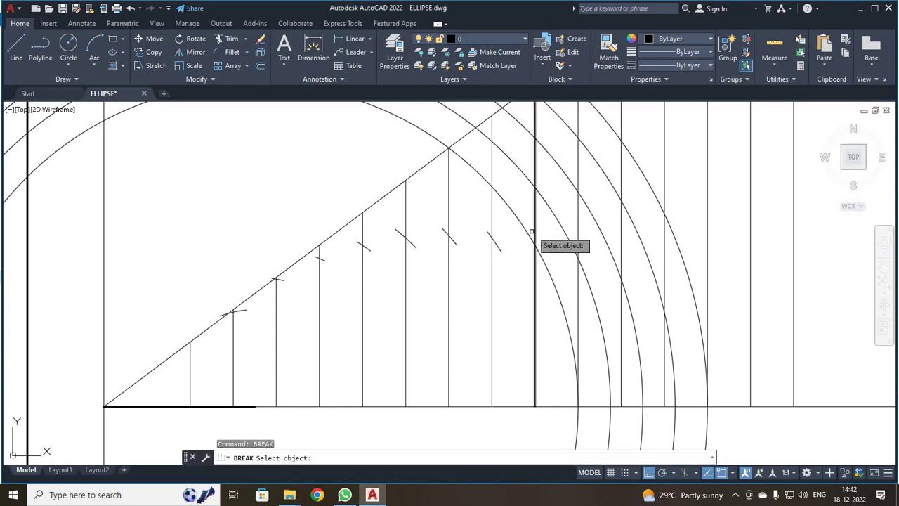
left_click(529, 234)
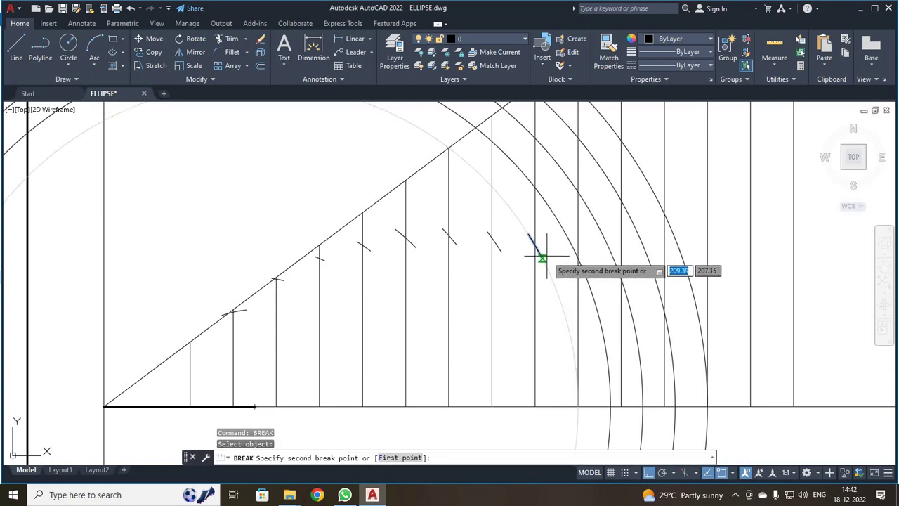
left_click(540, 256)
key("Return")
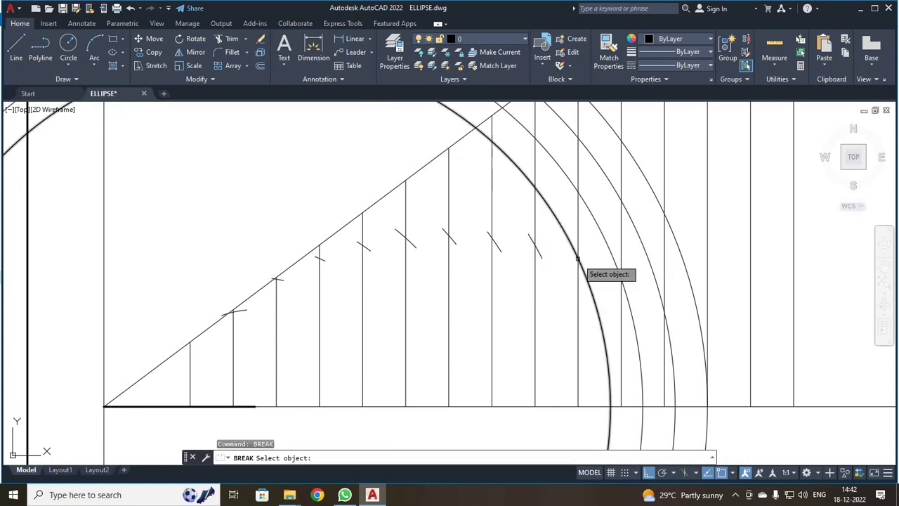
left_click(582, 267)
left_click(620, 286)
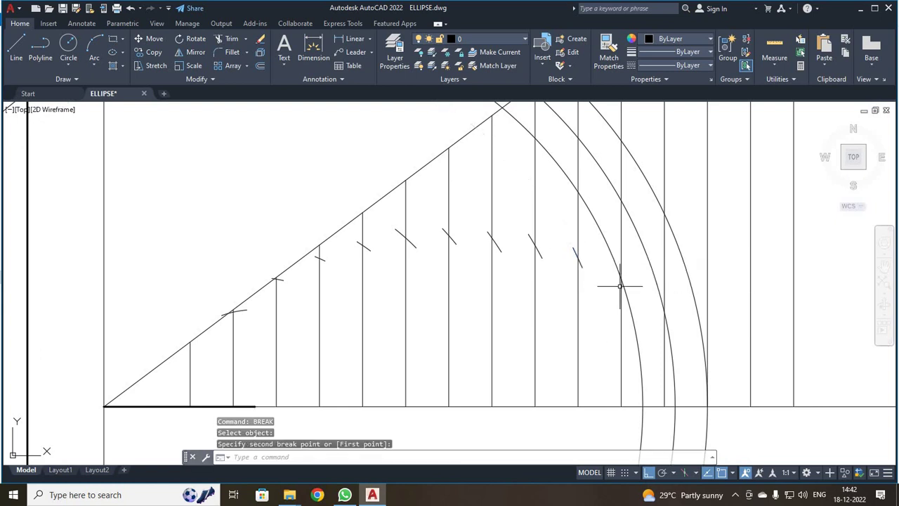
Break the 90, 97.5 and 105 mm radius circles down to short arcs at the eleventh, twelfth and thirteenth vertical lines
key("Return")
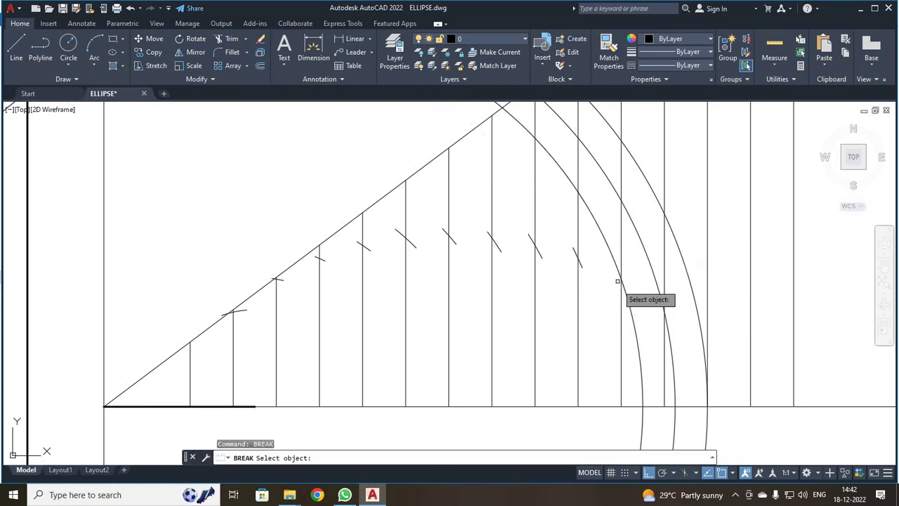
left_click(624, 284)
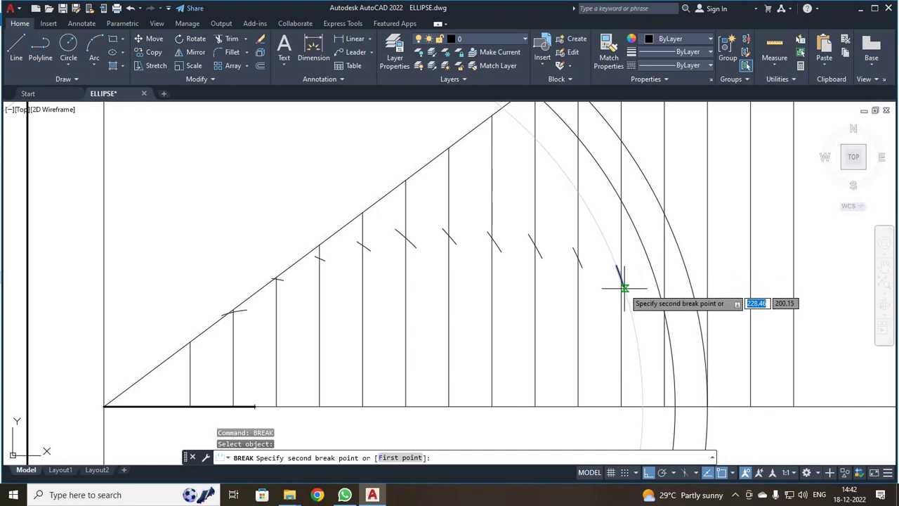
left_click(624, 290)
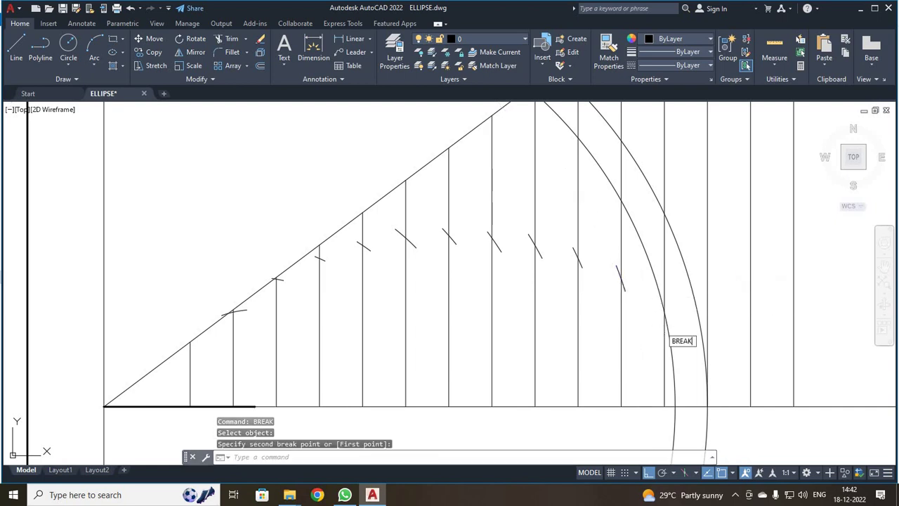
left_click(660, 327)
key("Return")
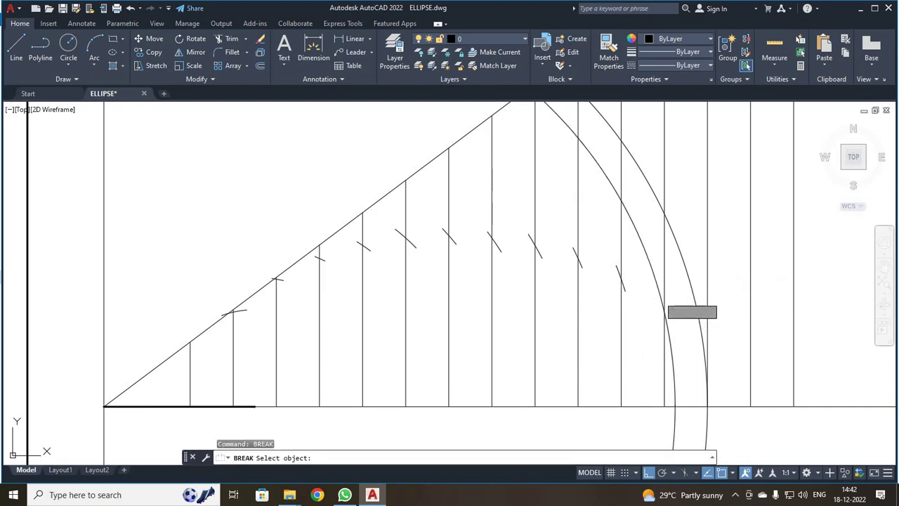
left_click(659, 296)
left_click(672, 325)
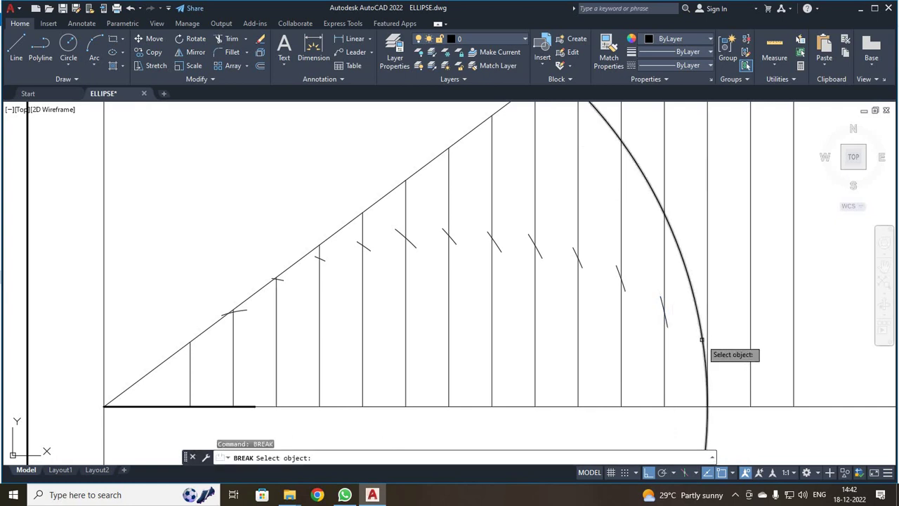
left_click(701, 342)
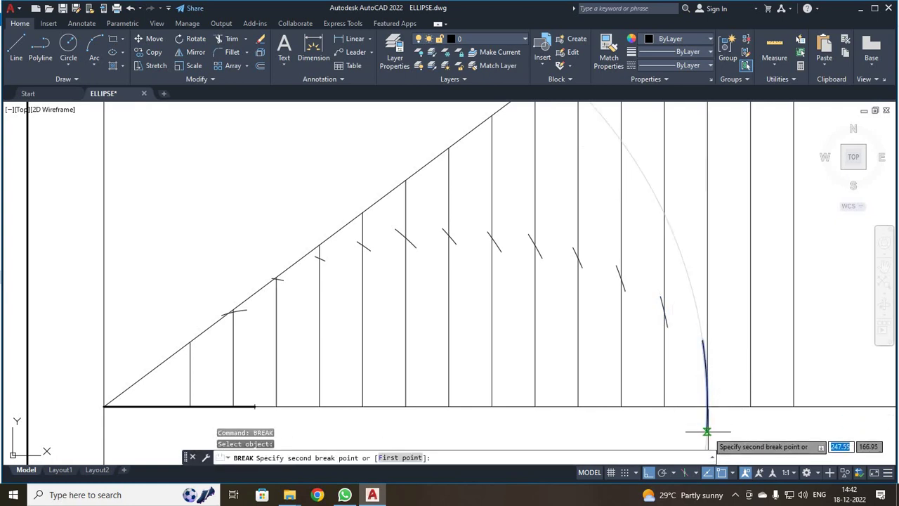
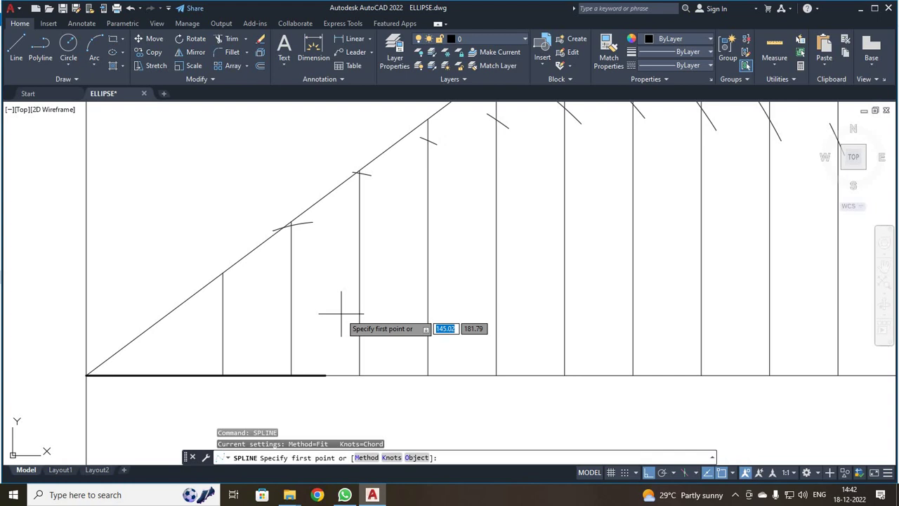
Start a fit-point spline at the first vertical line's foot on the axis and pass it through the arc intersections on the second to fourth lines
left_click(222, 375)
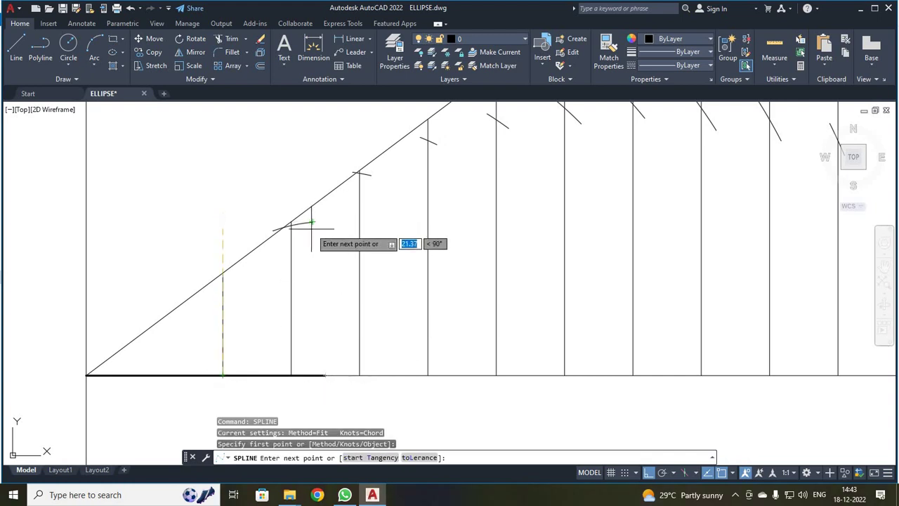
middle_click_drag(318, 241, 287, 341)
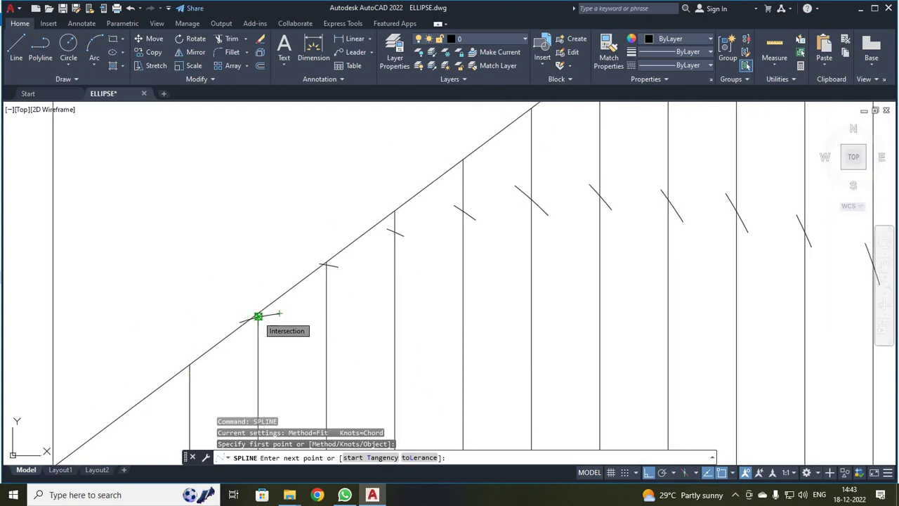
left_click(259, 316)
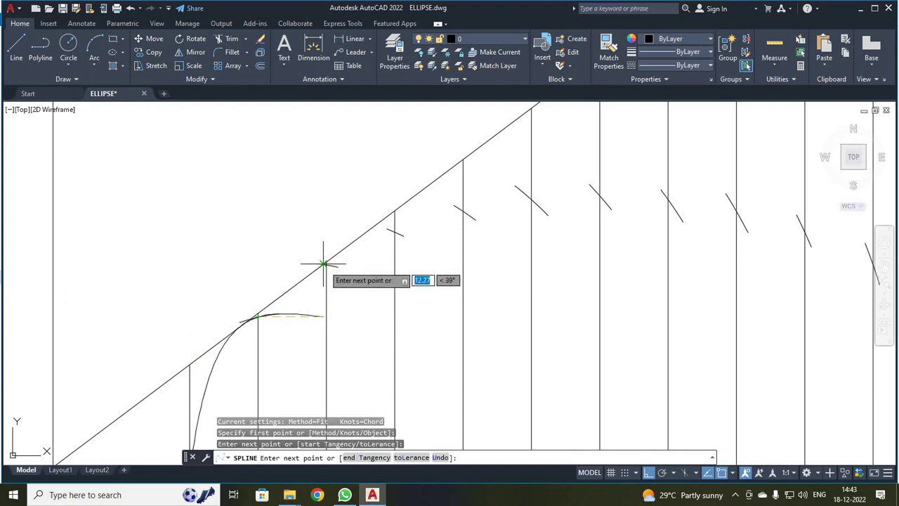
scroll(323, 264, "up", 8)
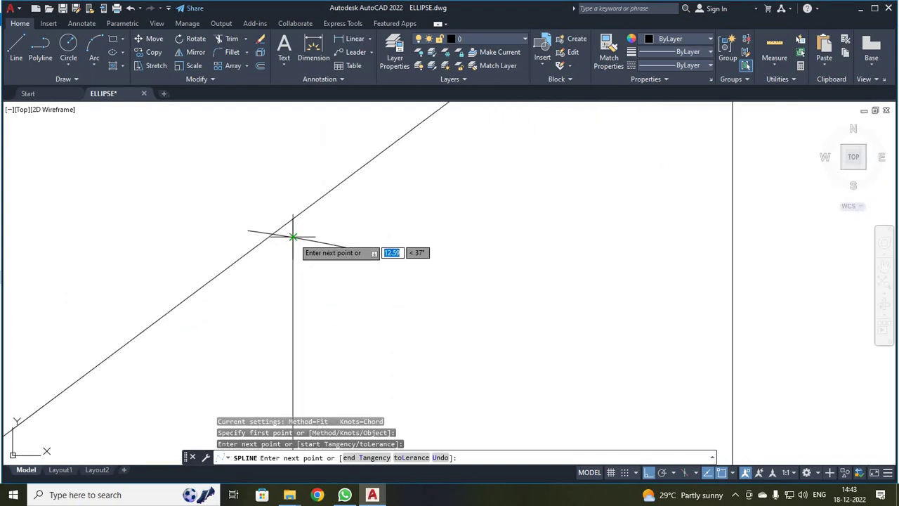
left_click(292, 236)
scroll(443, 246, "down", 8)
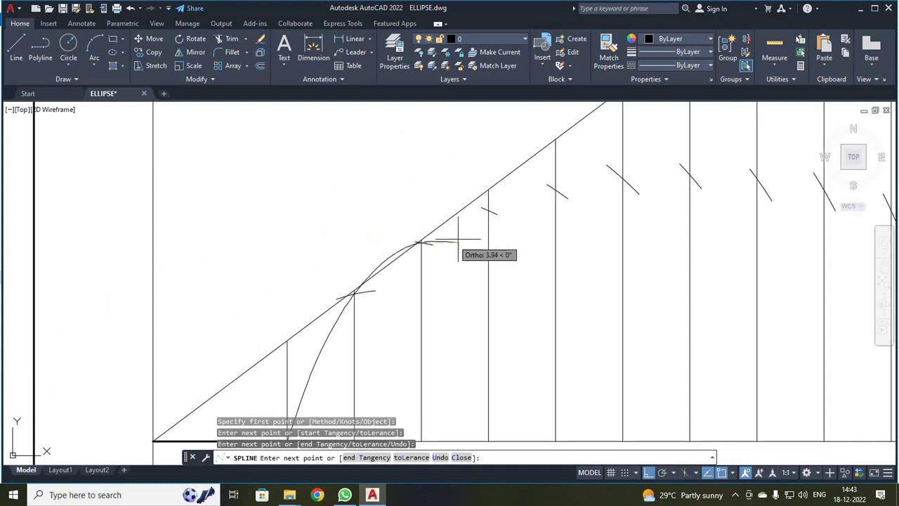
scroll(488, 211, "up", 8)
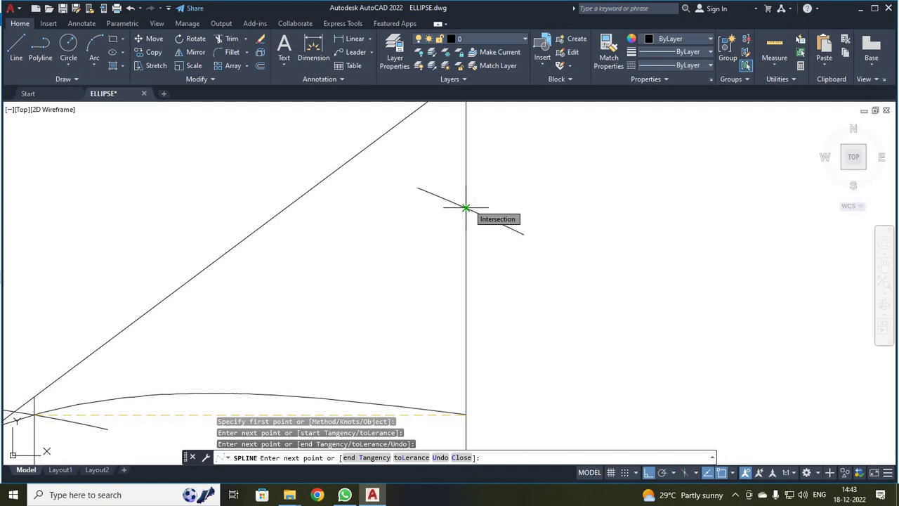
left_click(465, 208)
Continue the spline through the arc intersections on the fifth, sixth and seventh vertical lines
scroll(188, 387, "up", 1)
mouse_move(188, 387)
middle_mouse_down()
mouse_move(307, 391)
mouse_move(196, 417)
mouse_move(124, 418)
middle_mouse_up()
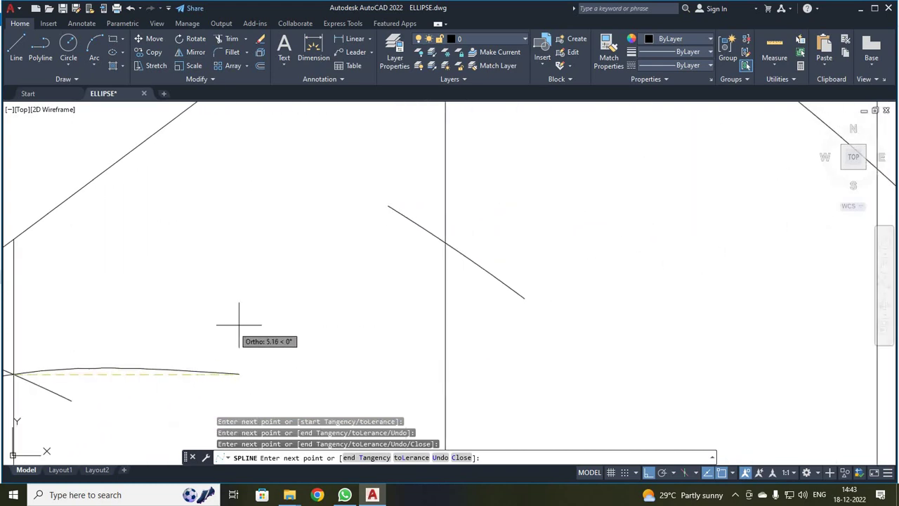
left_click(446, 242)
scroll(492, 253, "down", 5)
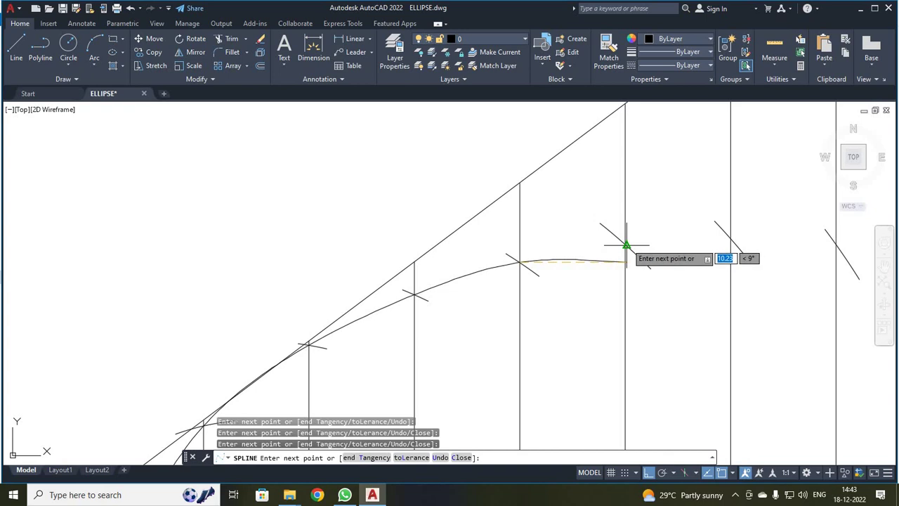
scroll(626, 245, "up", 5)
left_click(597, 246)
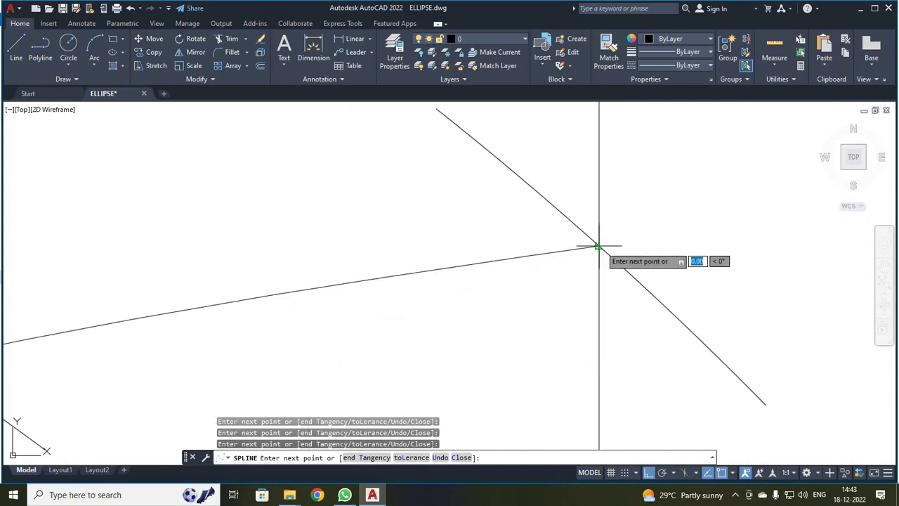
mouse_move(681, 258)
middle_mouse_down()
mouse_move(602, 281)
mouse_move(189, 317)
middle_mouse_up()
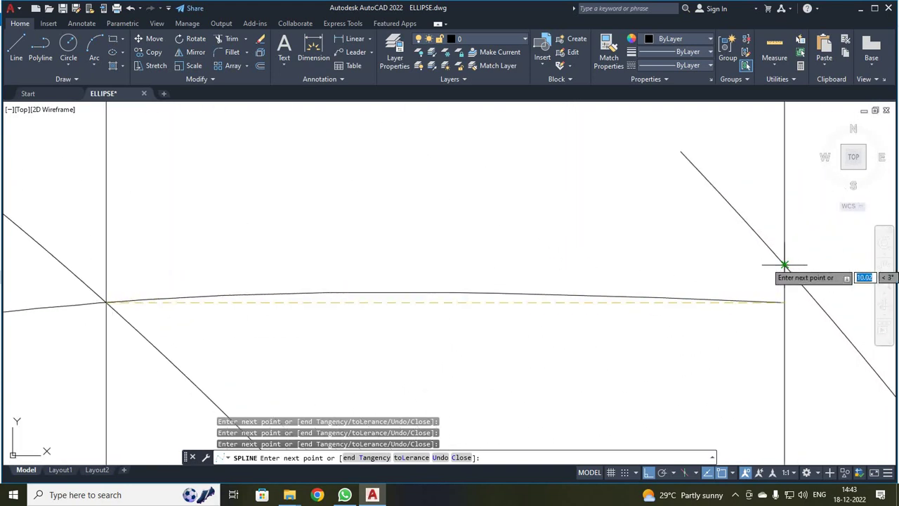
scroll(784, 265, "up", 2)
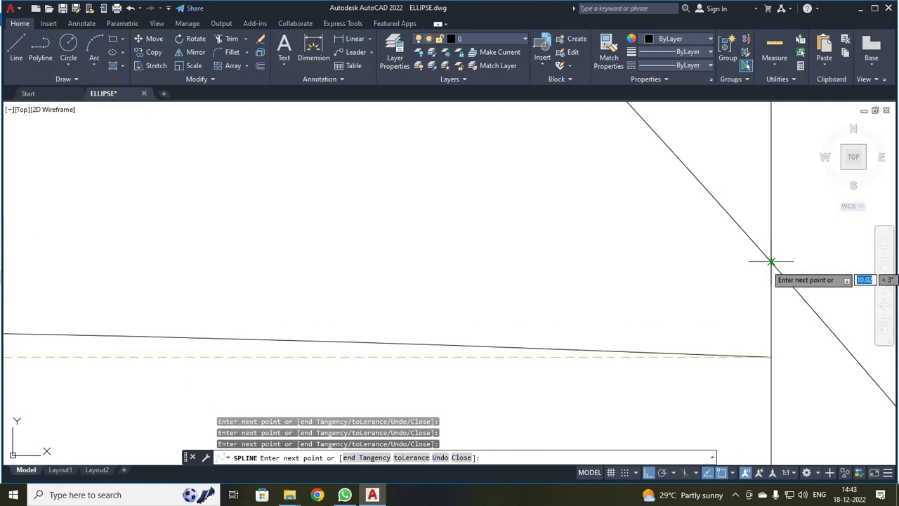
scroll(771, 261, "down", 2)
middle_click_drag(763, 358, 719, 342)
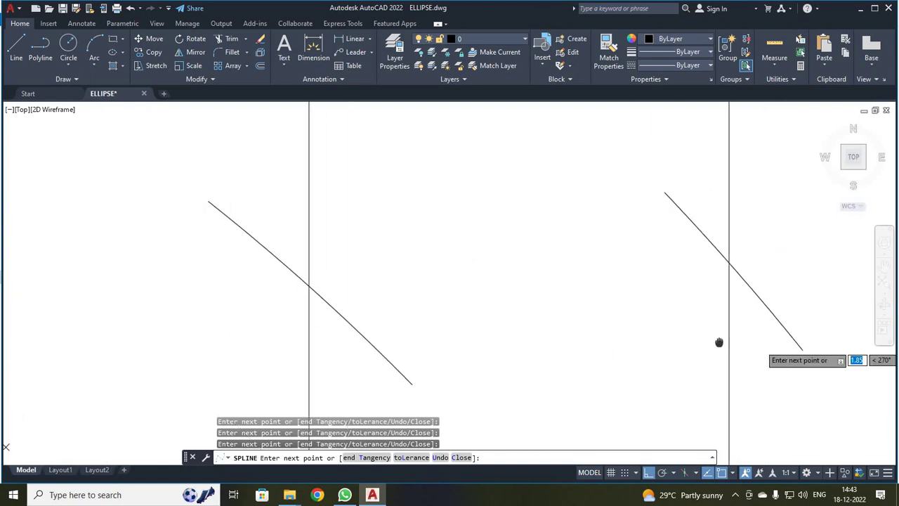
scroll(499, 309, "up", 3)
scroll(499, 309, "down", 2)
middle_click_drag(626, 357, 382, 330)
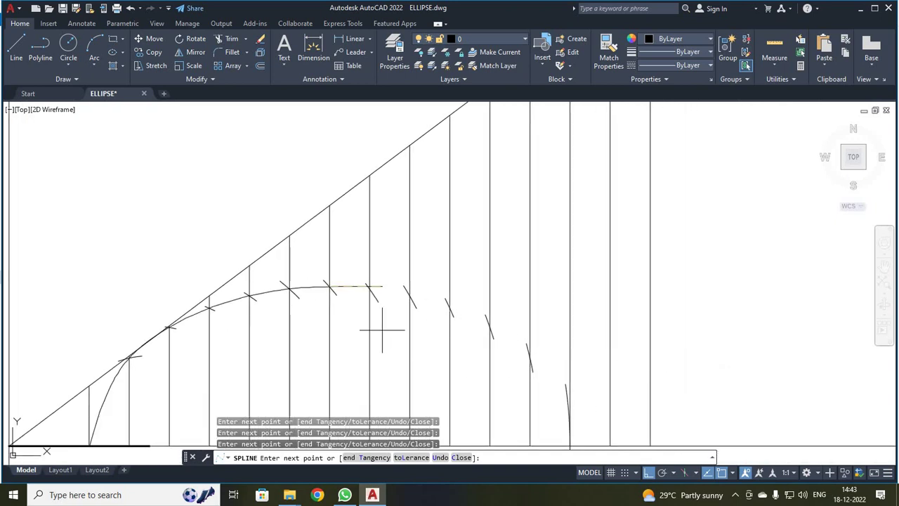
middle_click(383, 329)
scroll(438, 271, "up", 5)
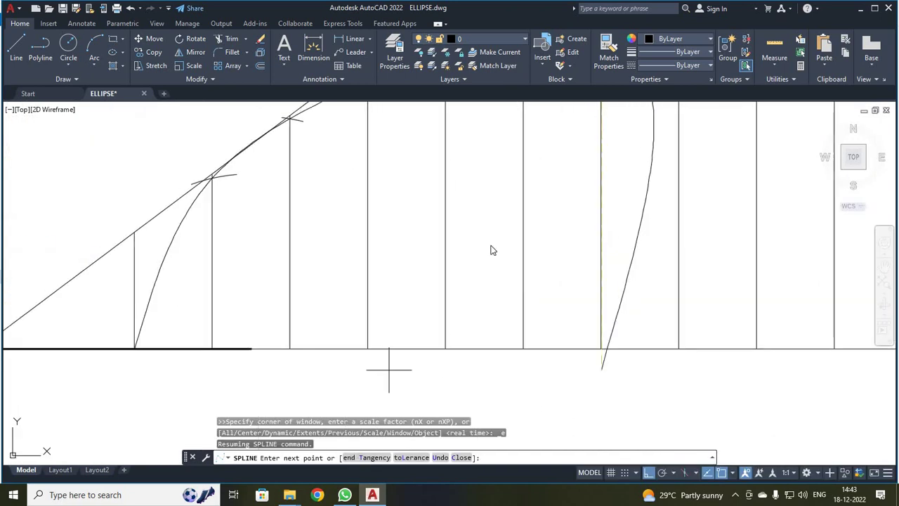
key("super+1")
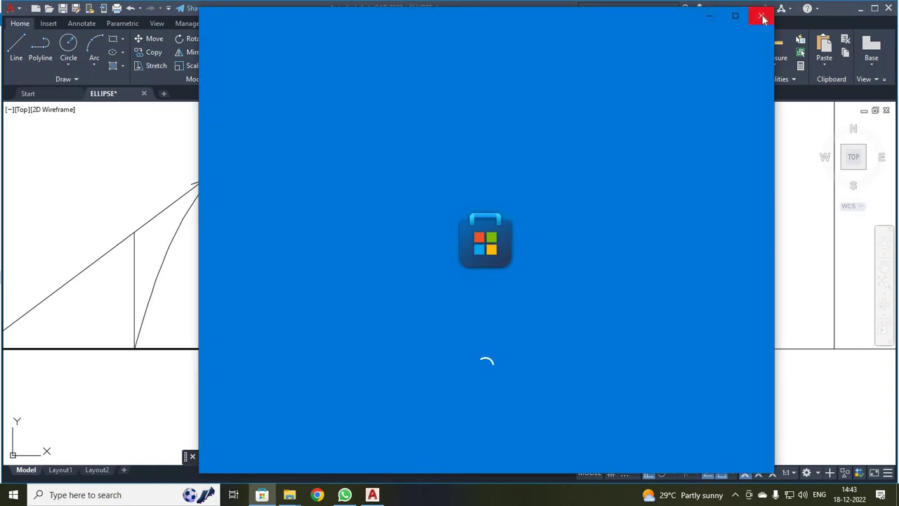
left_click(764, 19)
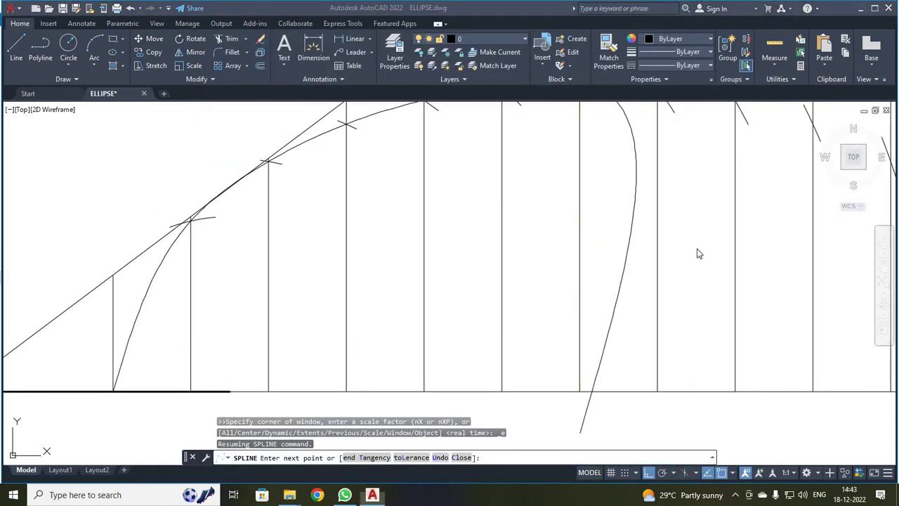
scroll(697, 242, "up", 4)
scroll(697, 245, "down", 8)
scroll(697, 245, "up", 3)
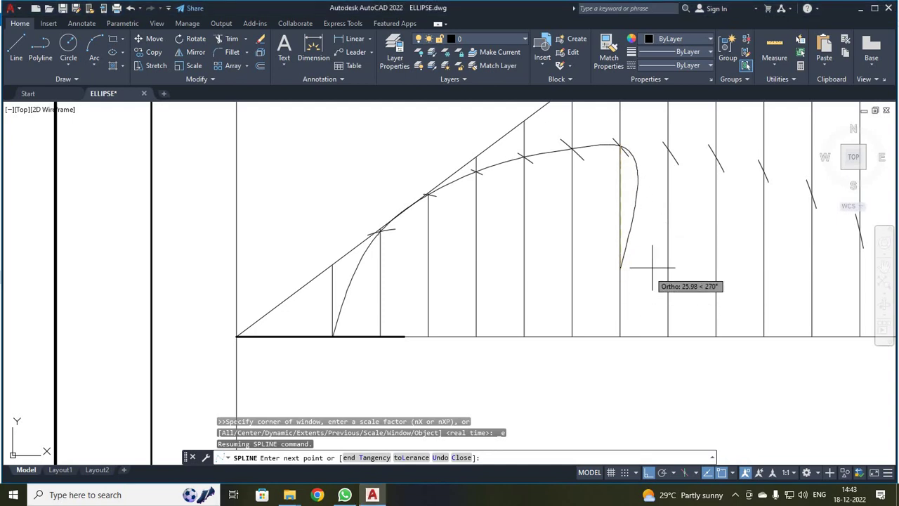
scroll(665, 186, "up", 2)
scroll(664, 186, "up", 4)
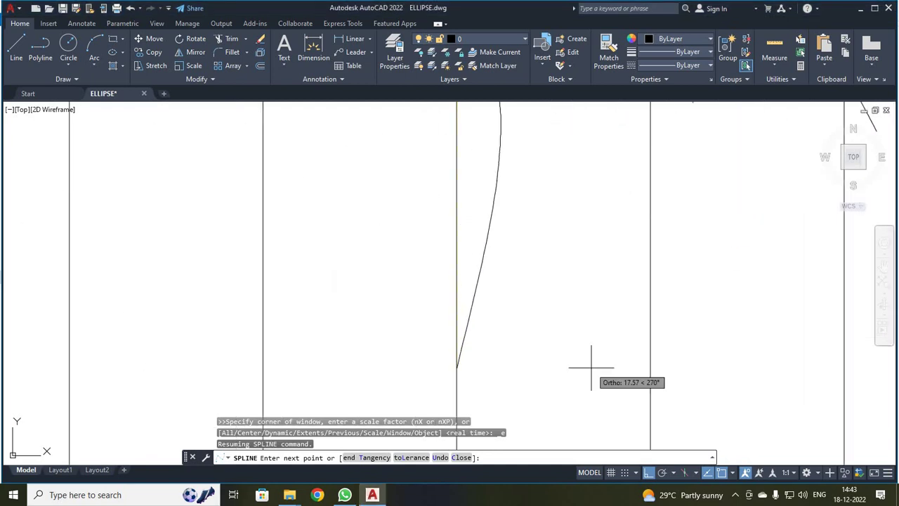
Continue the spline through the arc intersections on the eighth, ninth and tenth vertical lines
scroll(653, 295, "down", 4)
scroll(661, 204, "up", 2)
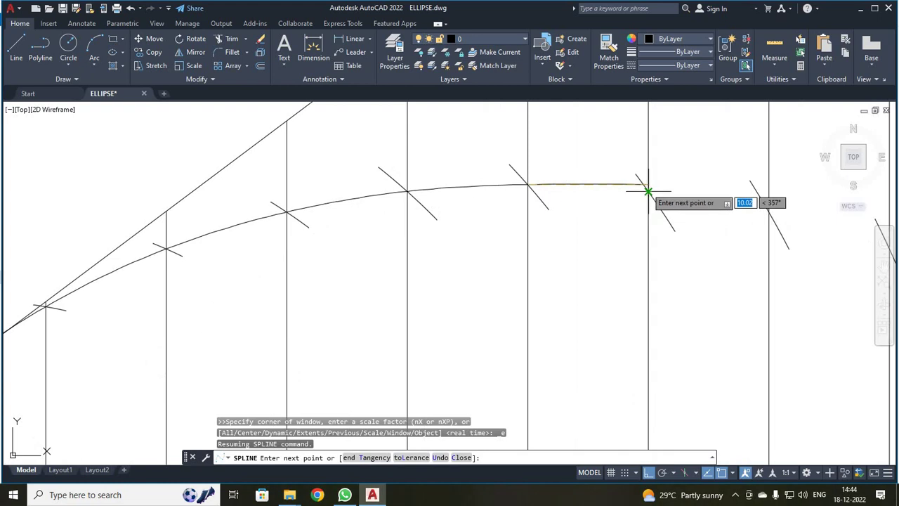
left_click(648, 190)
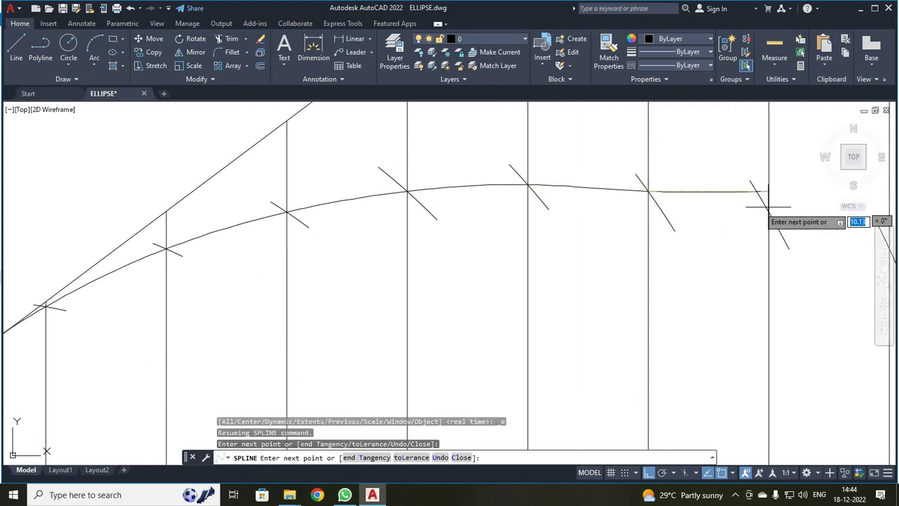
left_click(769, 211)
scroll(776, 239, "down", 5)
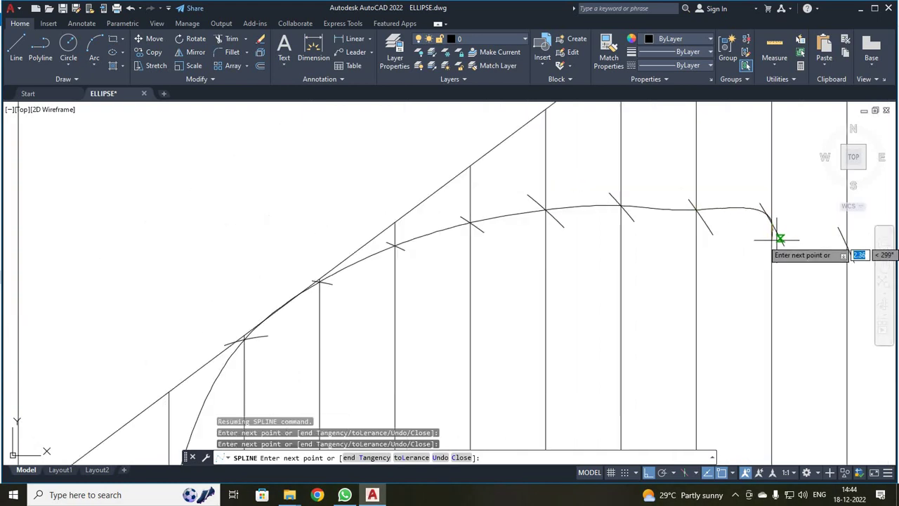
scroll(780, 245, "up", 4)
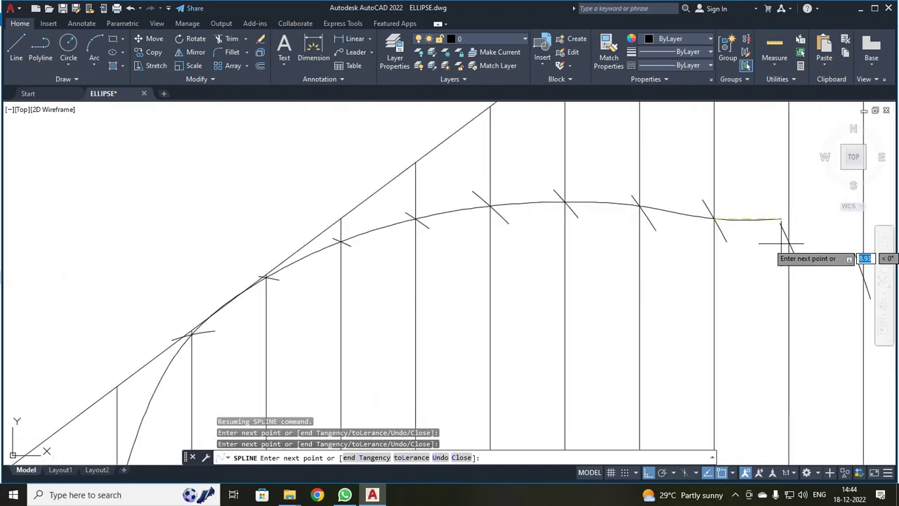
left_click(789, 241)
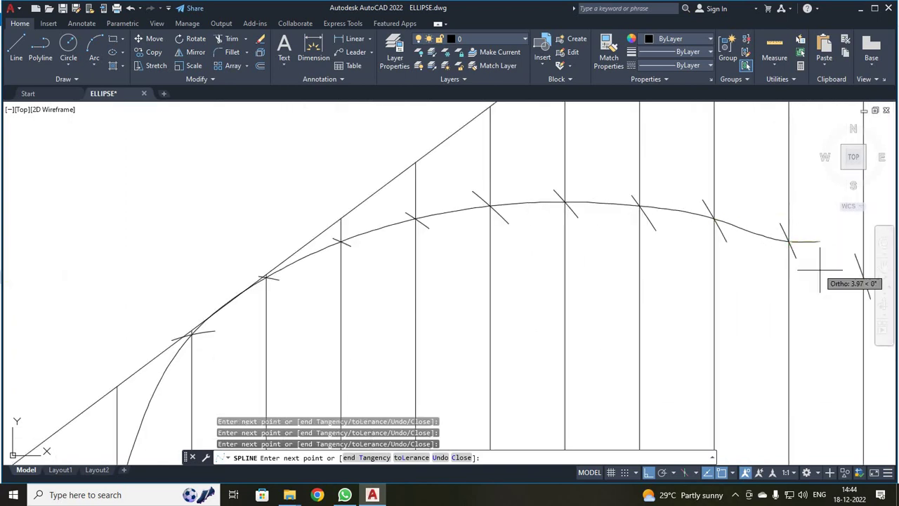
Extend the spline through the arc intersections on the eleventh and twelfth vertical lines
scroll(797, 272, "down", 3)
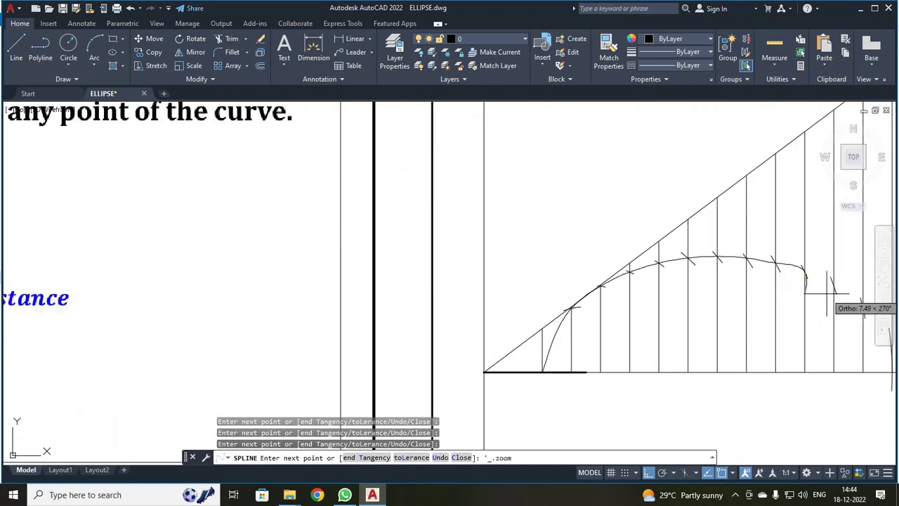
scroll(703, 253, "up", 3)
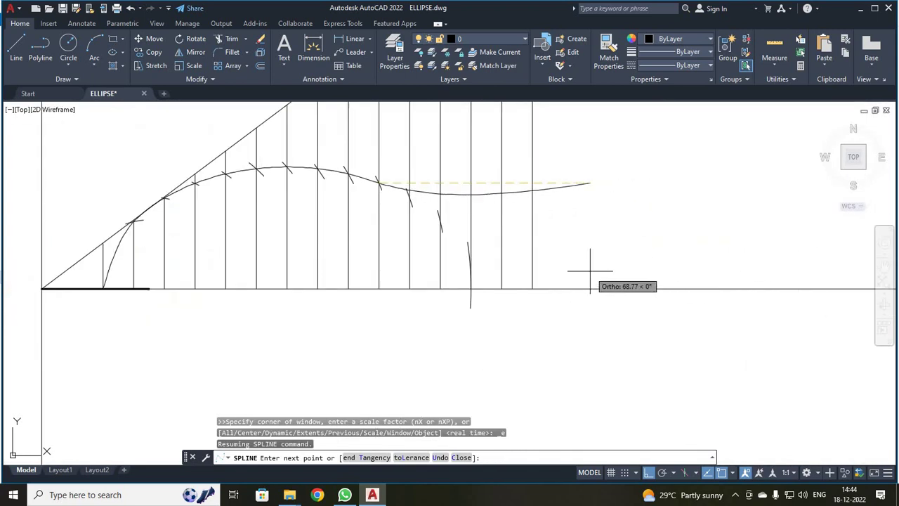
scroll(590, 271, "up", 2)
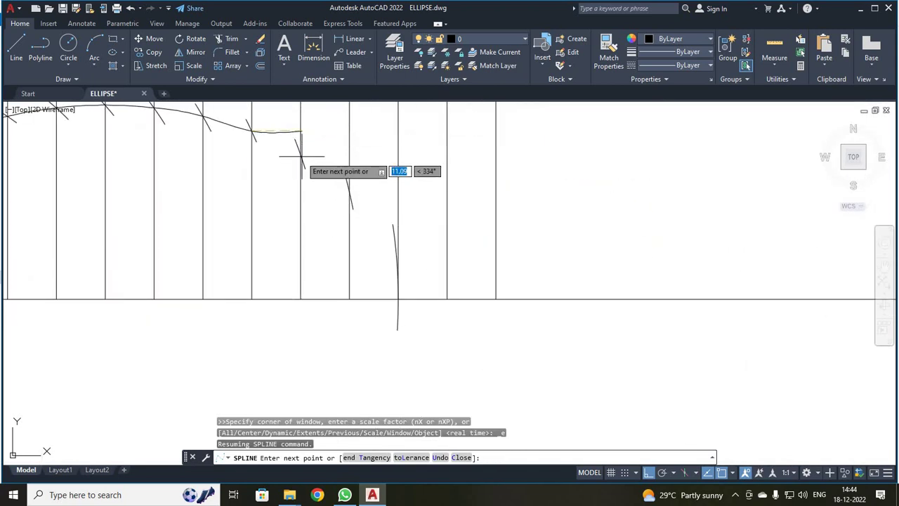
scroll(301, 154, "up", 3)
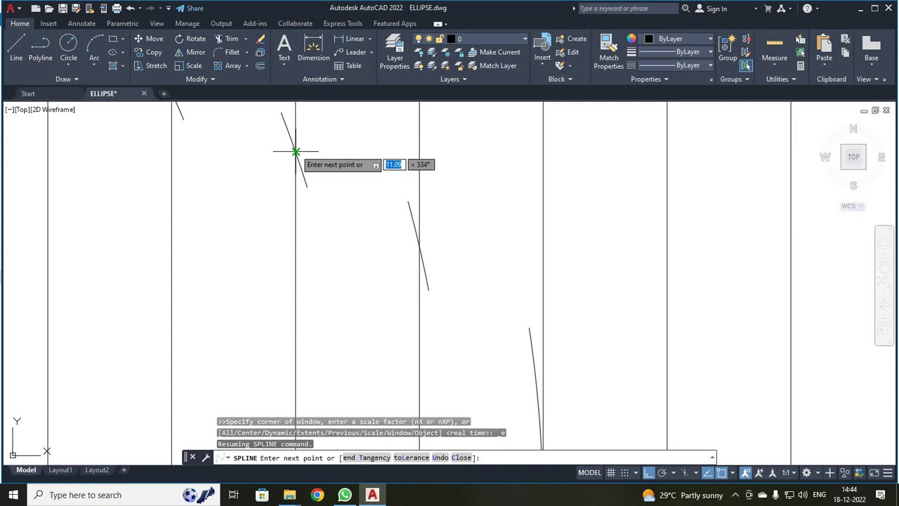
left_click(300, 153)
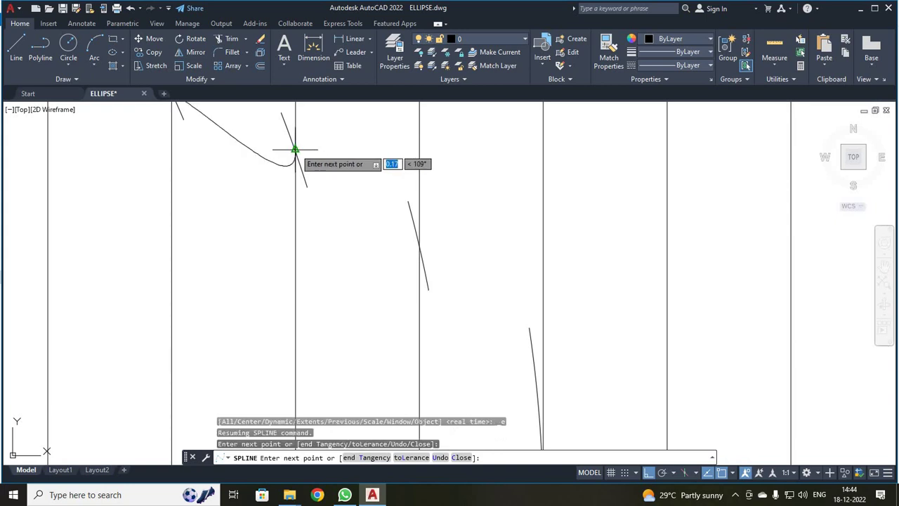
left_click(419, 246)
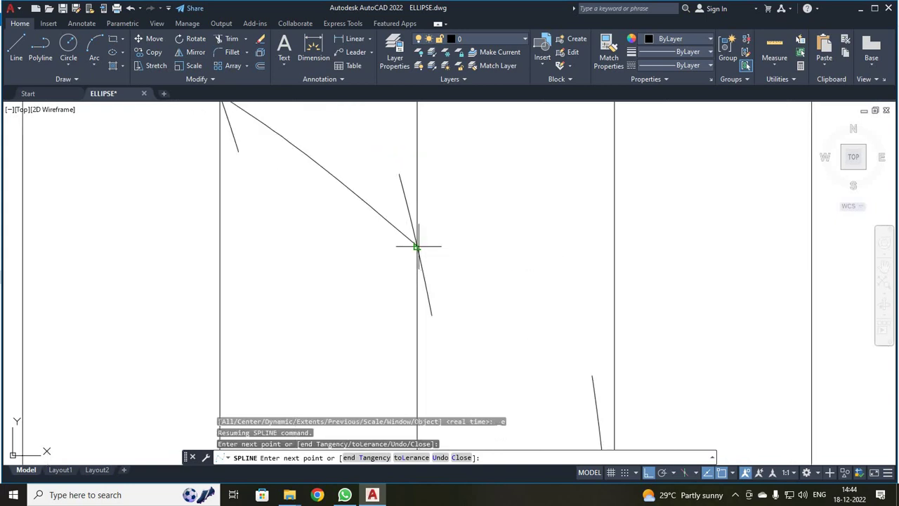
Place the spline's last fit point where the thirteenth vertical line meets the axis and finish the curve
middle_click_drag(420, 245, 463, 267)
scroll(548, 305, "down", 2)
scroll(604, 373, "down", 4)
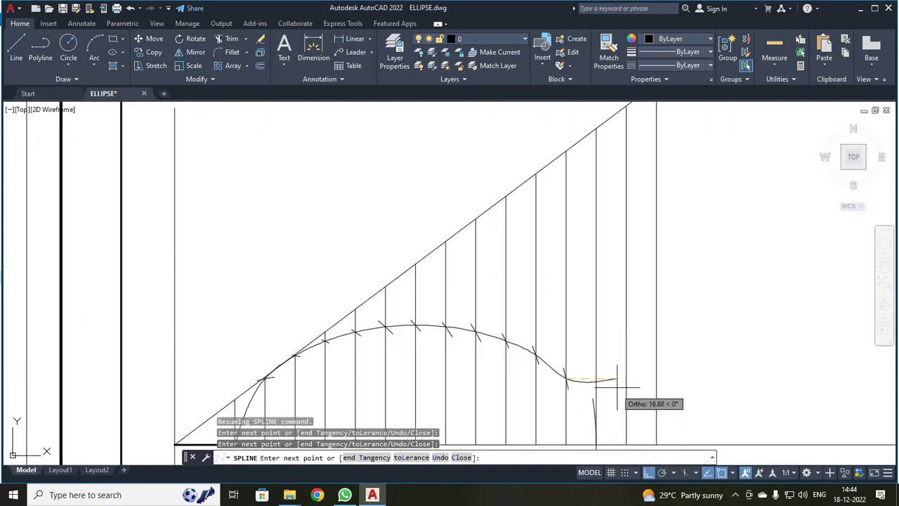
middle_click_drag(618, 381, 671, 305)
scroll(675, 295, "up", 2)
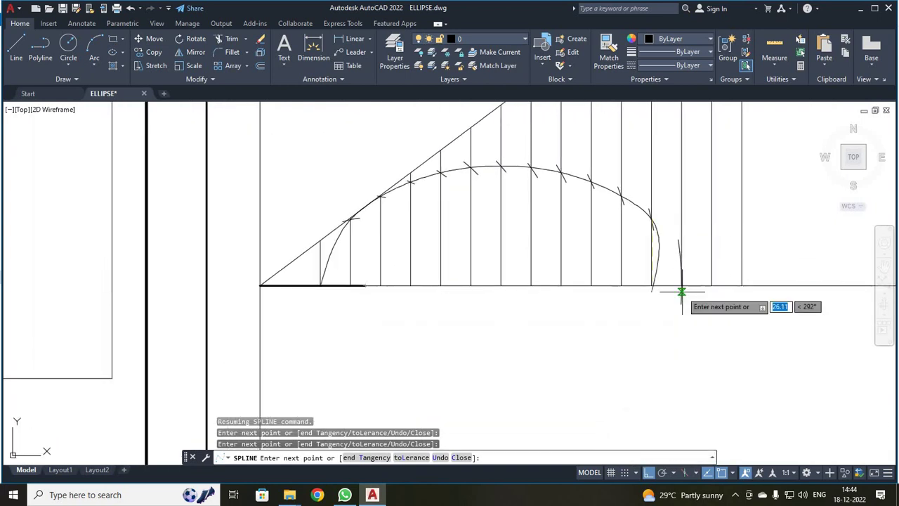
scroll(679, 284, "up", 3)
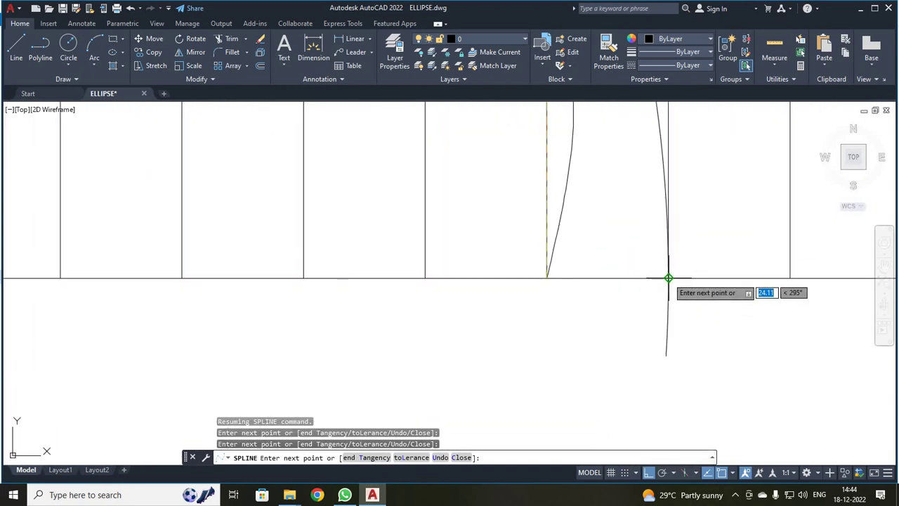
left_click(668, 279)
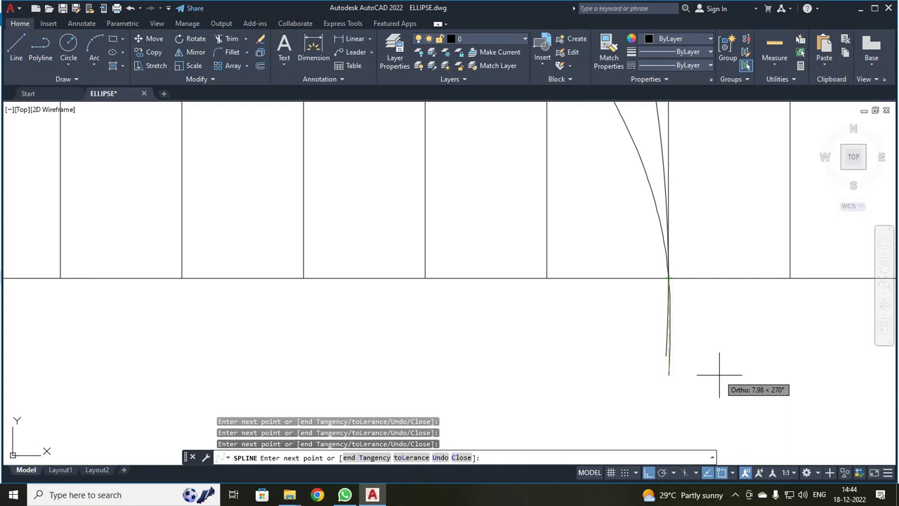
key("Return")
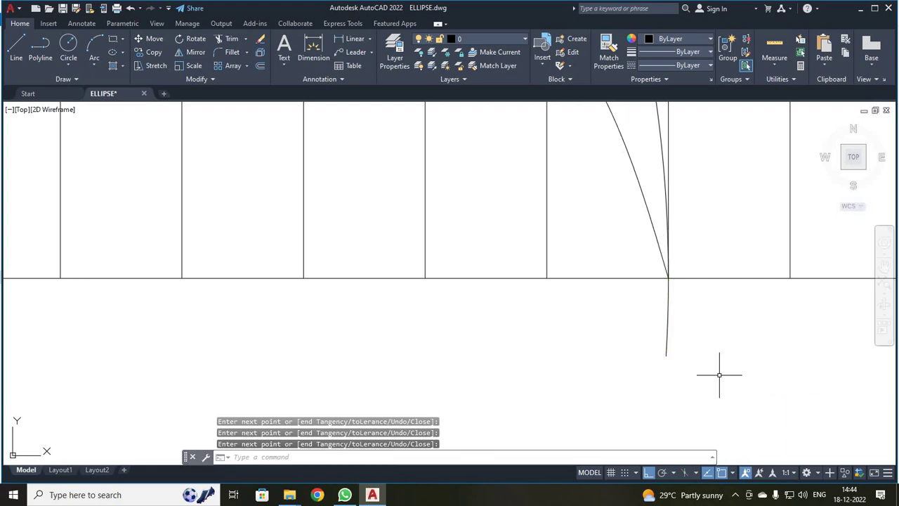
Examine the upper half of the ellipse, particularly where the spline meets the axis at the thirteenth vertical line
scroll(719, 375, "down", 5)
scroll(772, 355, "up", 4)
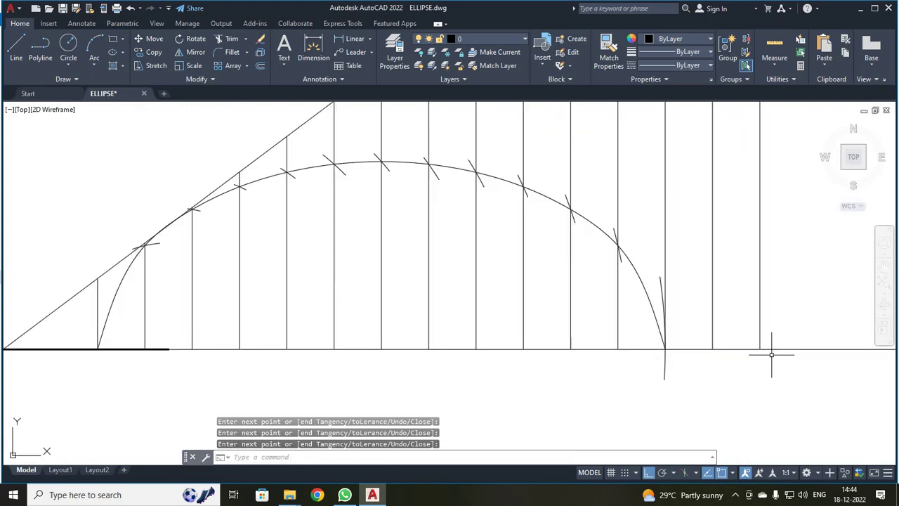
scroll(772, 355, "up", 2)
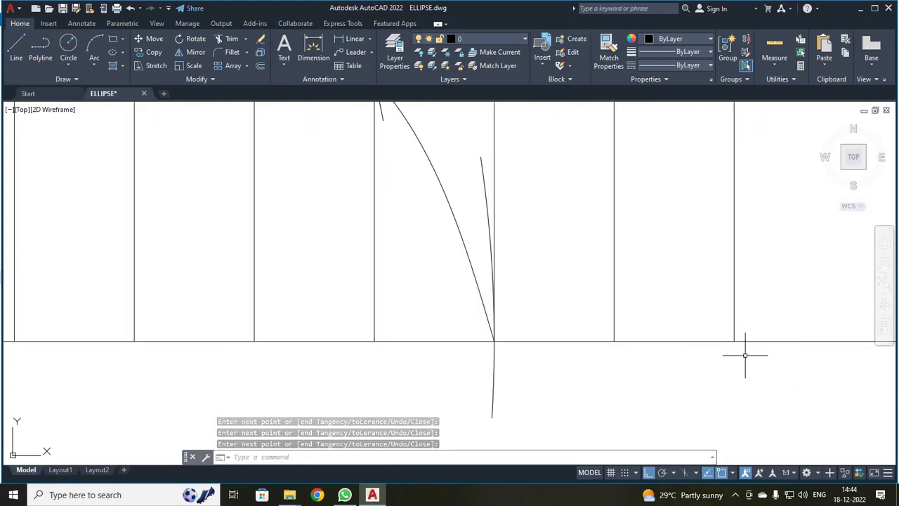
scroll(466, 160, "down", 5)
scroll(449, 145, "up", 5)
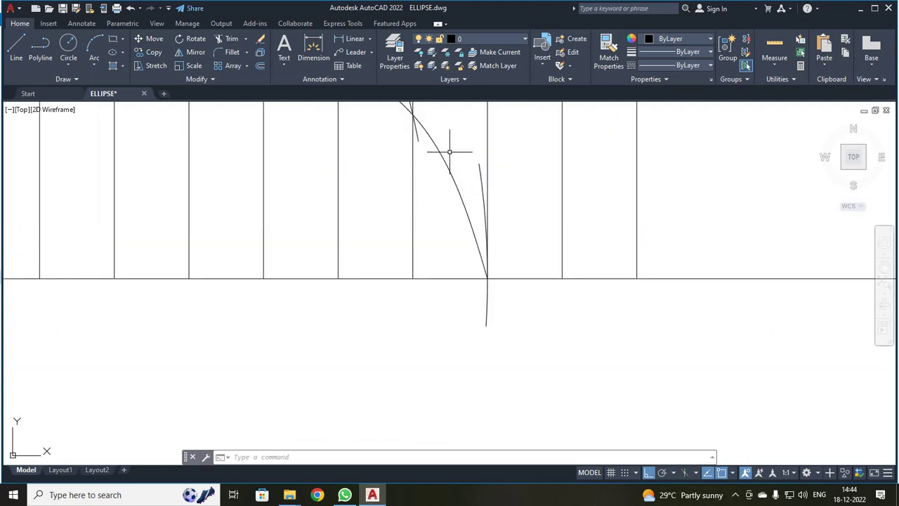
mouse_move(416, 143)
middle_mouse_down()
mouse_move(457, 268)
mouse_move(504, 359)
middle_mouse_up()
scroll(639, 379, "down", 5)
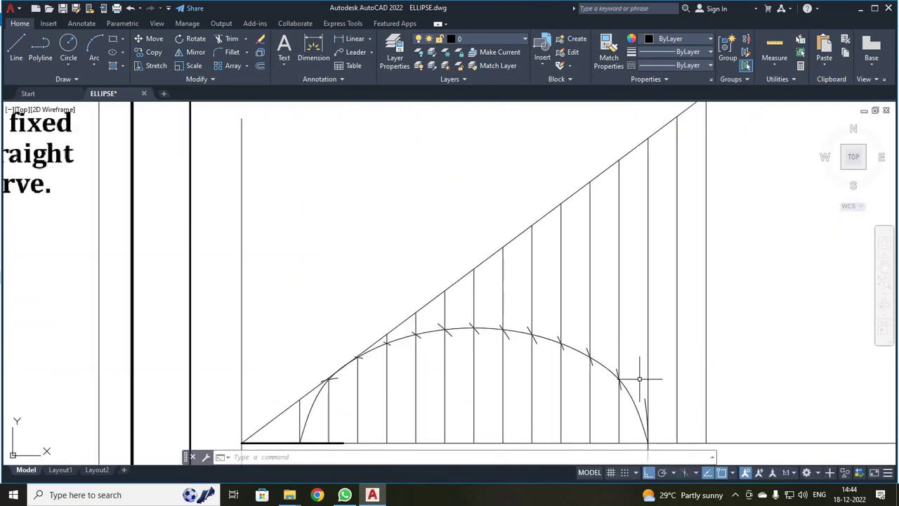
scroll(686, 311, "down", 2)
scroll(703, 373, "up", 2)
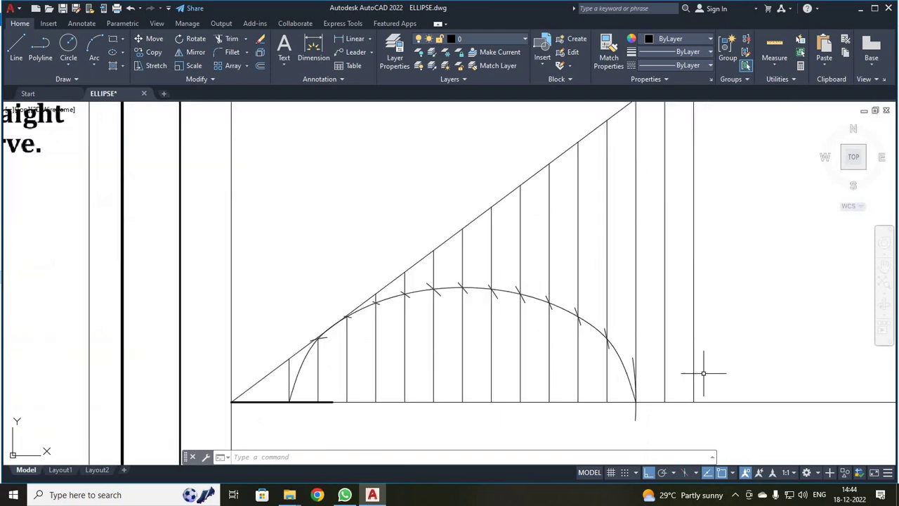
mouse_move(699, 373)
middle_mouse_down()
mouse_move(699, 345)
mouse_move(742, 261)
middle_mouse_up()
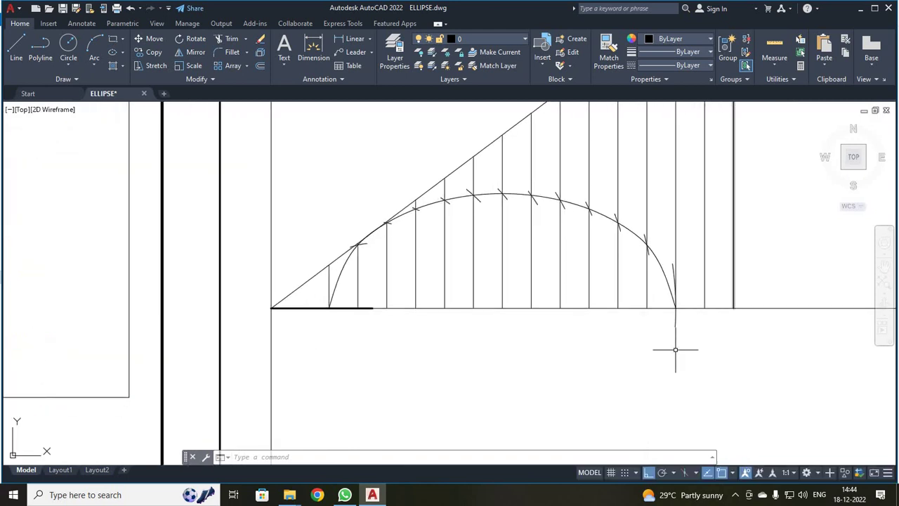
scroll(608, 359, "down", 2)
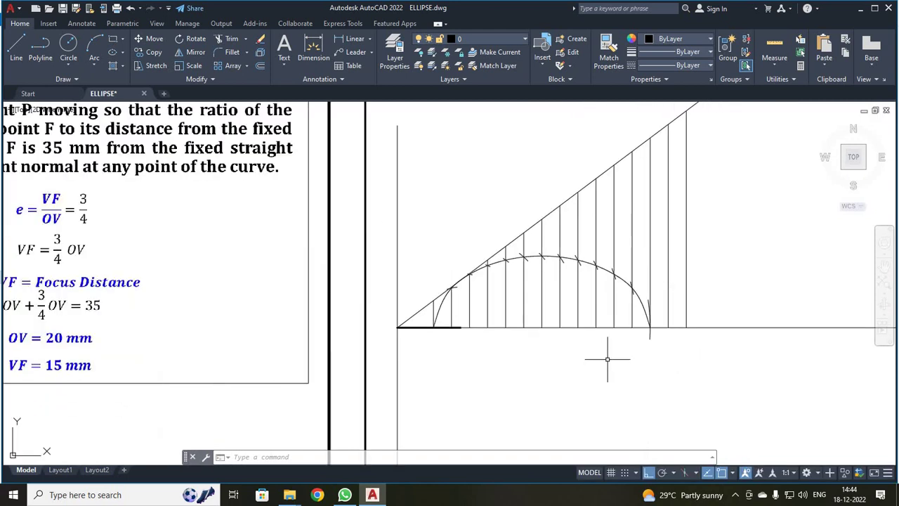
Mirror the spline, arcs, vertical lines, inclined line and axis about the horizontal axis, keeping the source objects
left_click(184, 51)
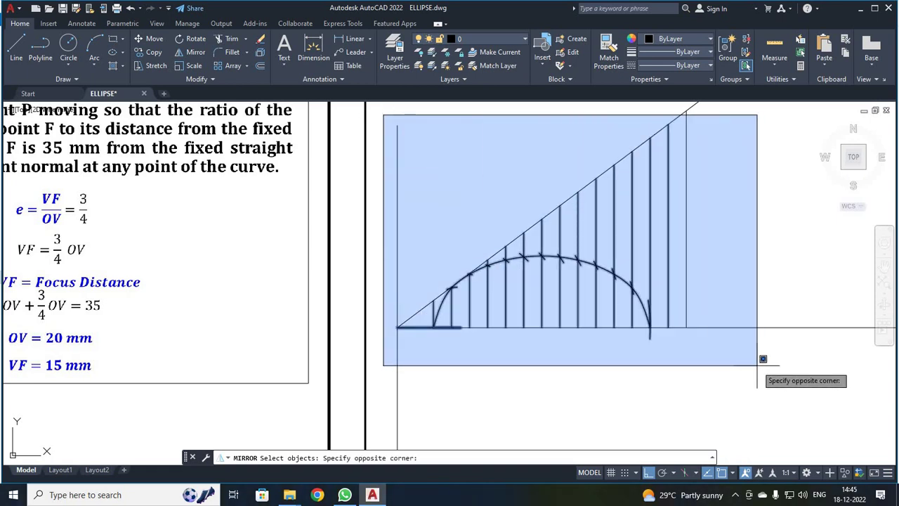
left_click(813, 374)
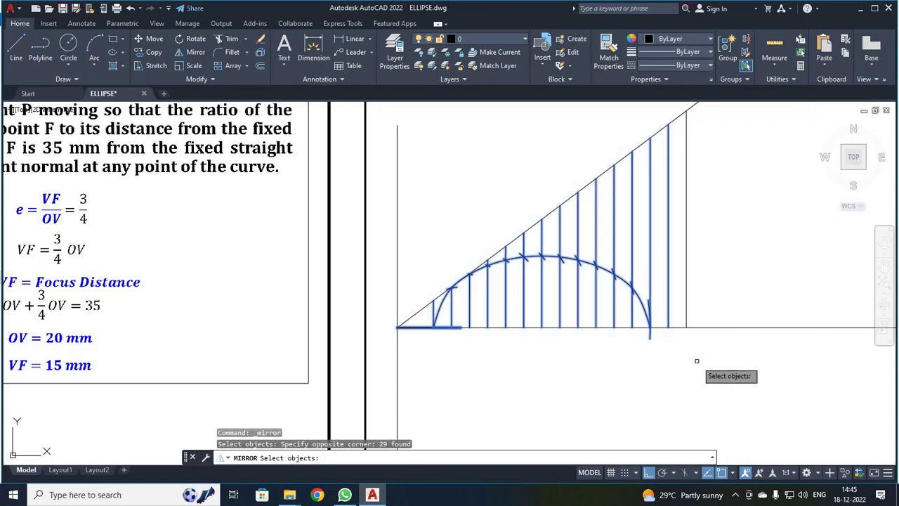
left_click(552, 211)
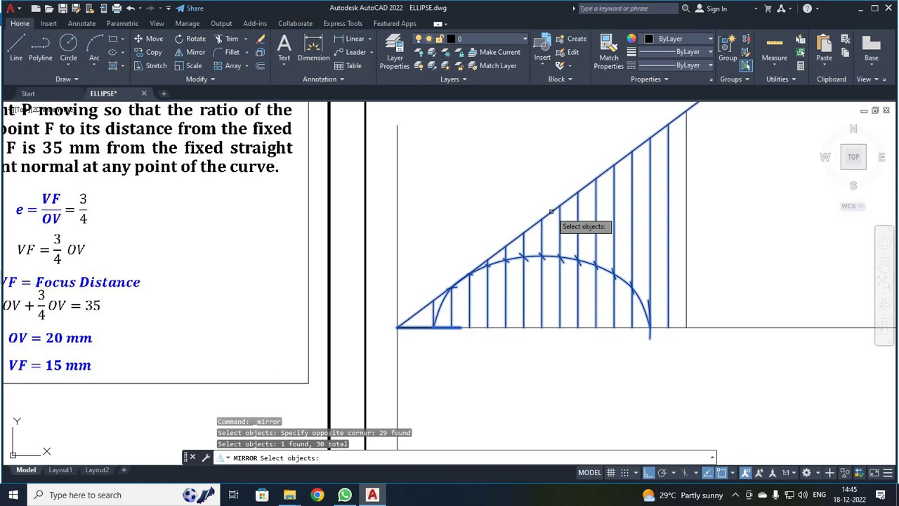
left_click(687, 250)
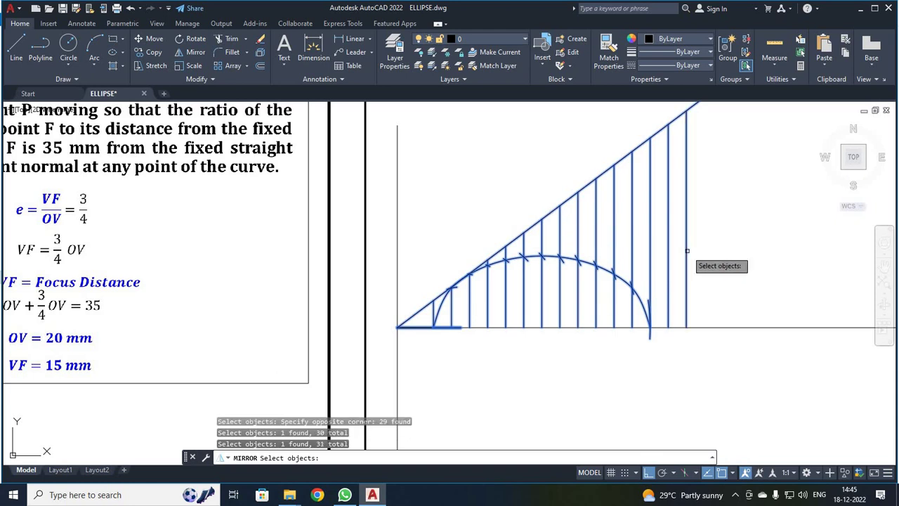
left_click(706, 326)
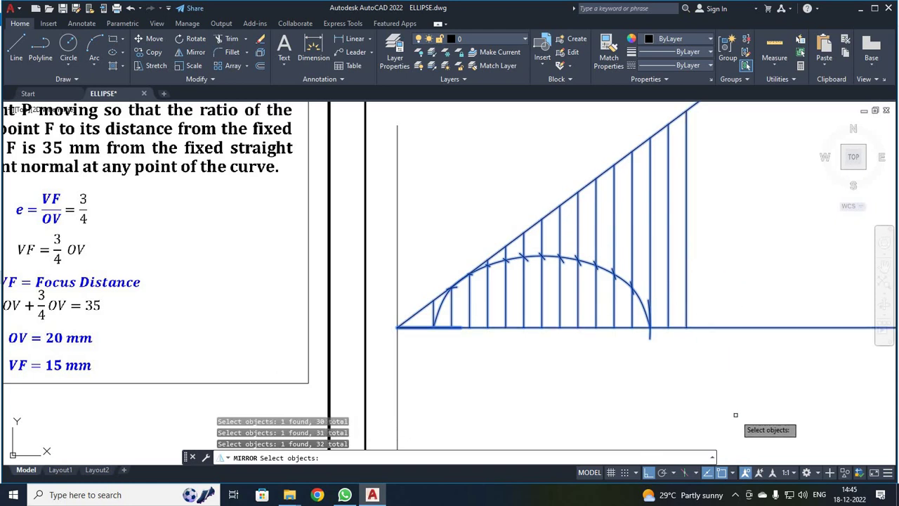
key("Return")
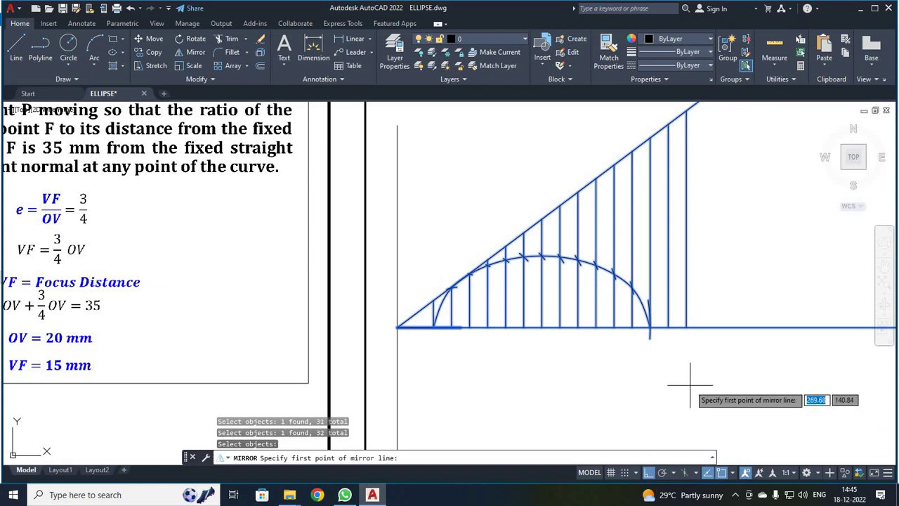
left_click(398, 327)
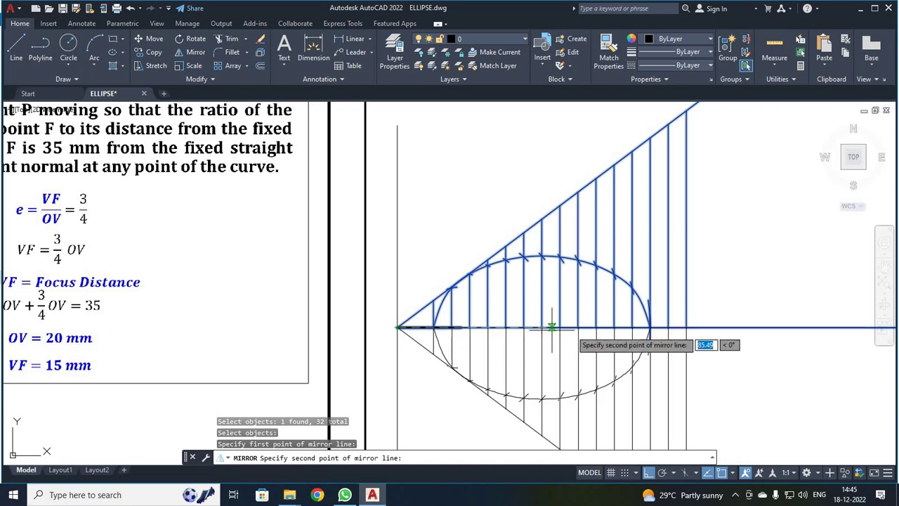
left_click(686, 327)
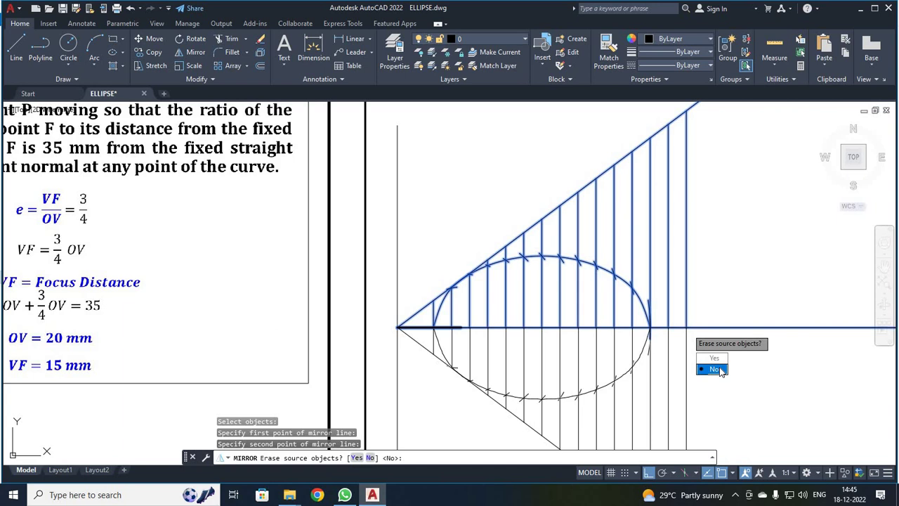
type("n")
key("Return")
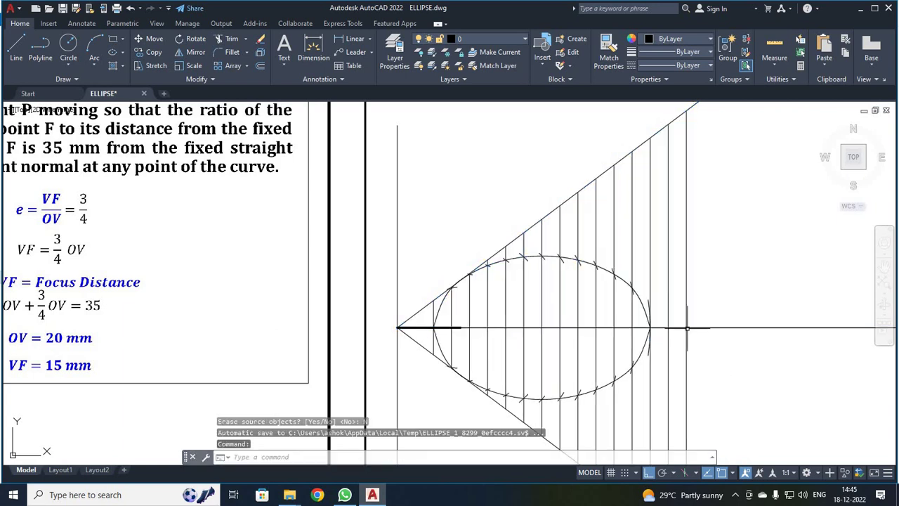
scroll(687, 328, "up", 6)
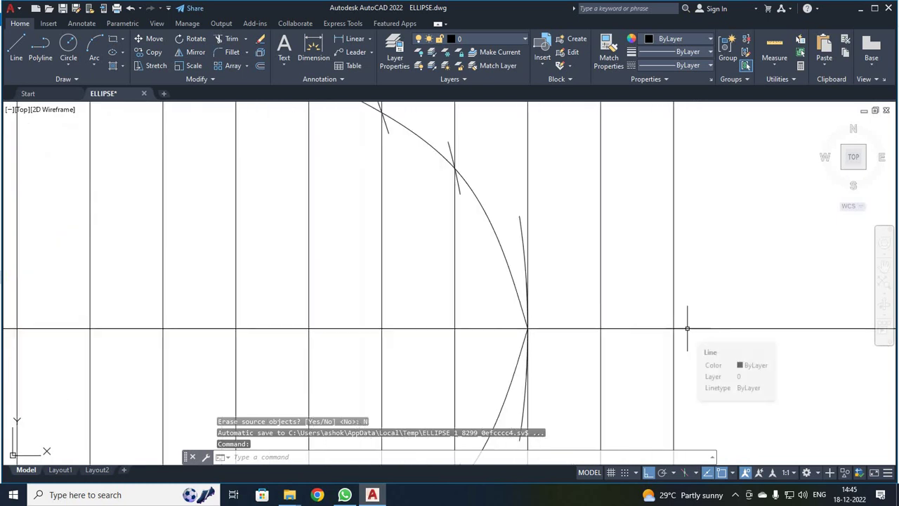
scroll(687, 328, "down", 4)
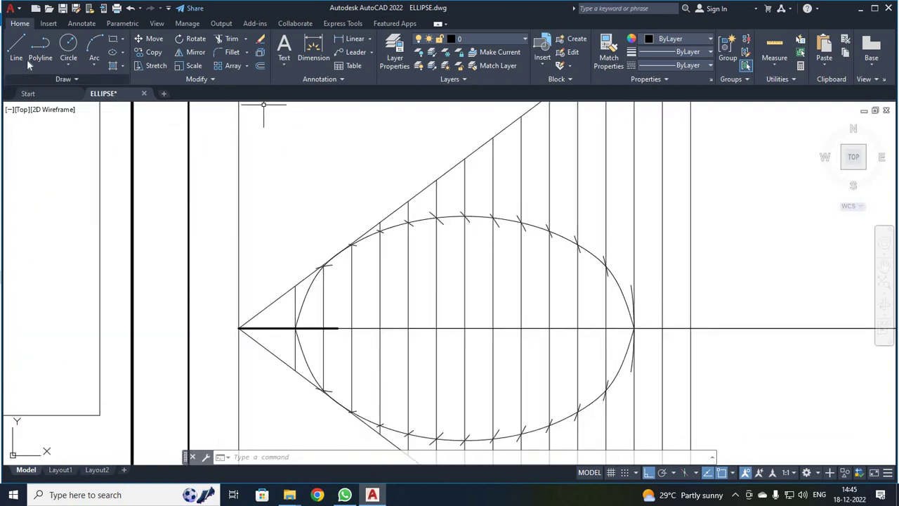
scroll(69, 177, "down", 2)
scroll(70, 177, "down", 2)
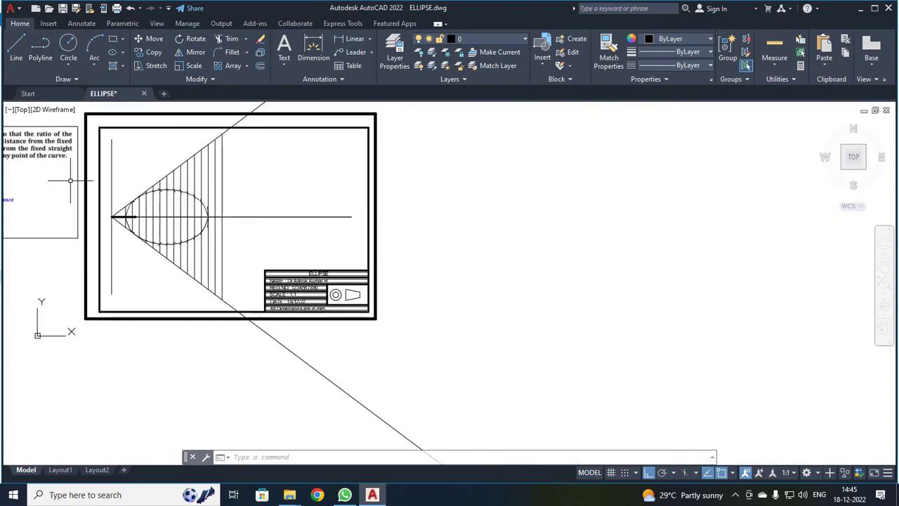
Draw a line from a point on the upper curve, between the fourth and fifth vertical lines, to the focus on the axis
key("Return")
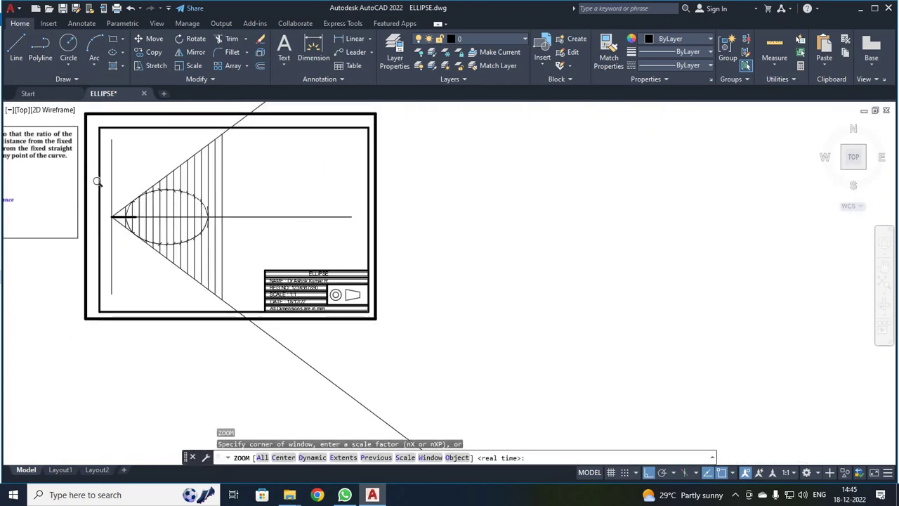
type("A")
key("Return")
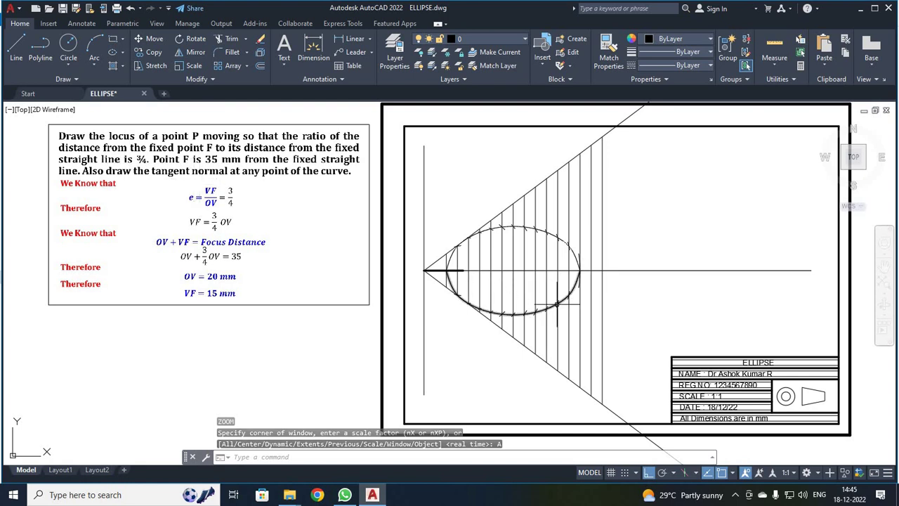
scroll(575, 309, "up", 4)
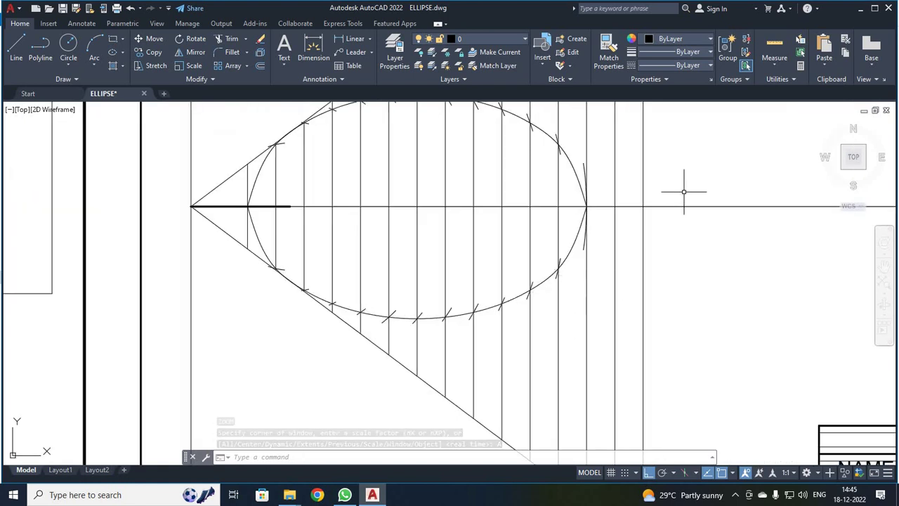
middle_click_drag(687, 173, 692, 287)
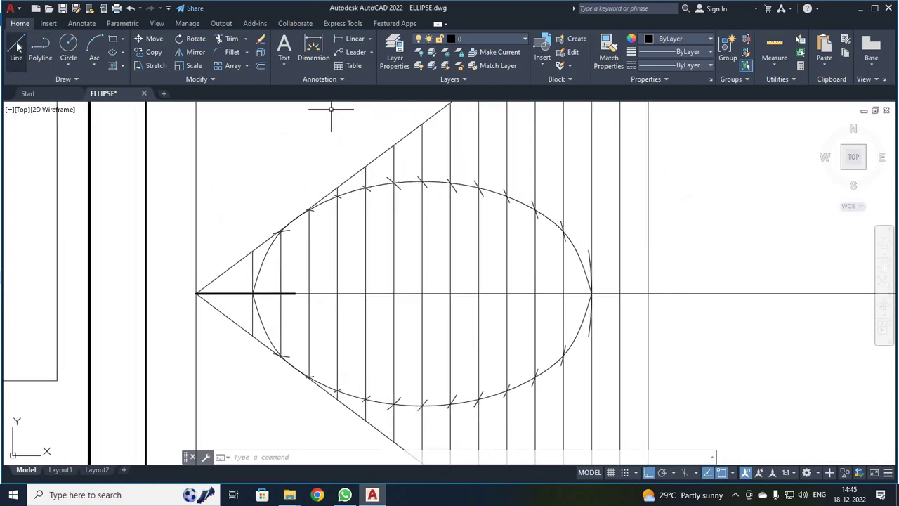
left_click(16, 47)
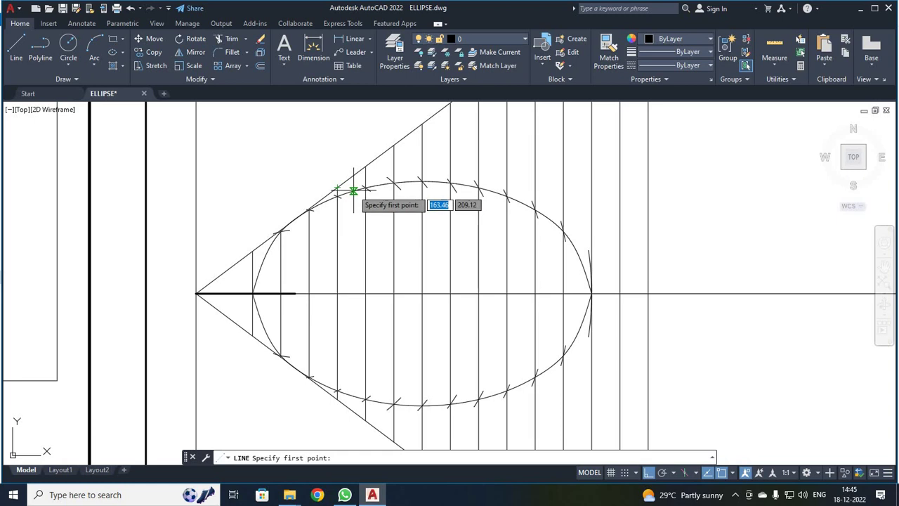
scroll(353, 191, "up", 4)
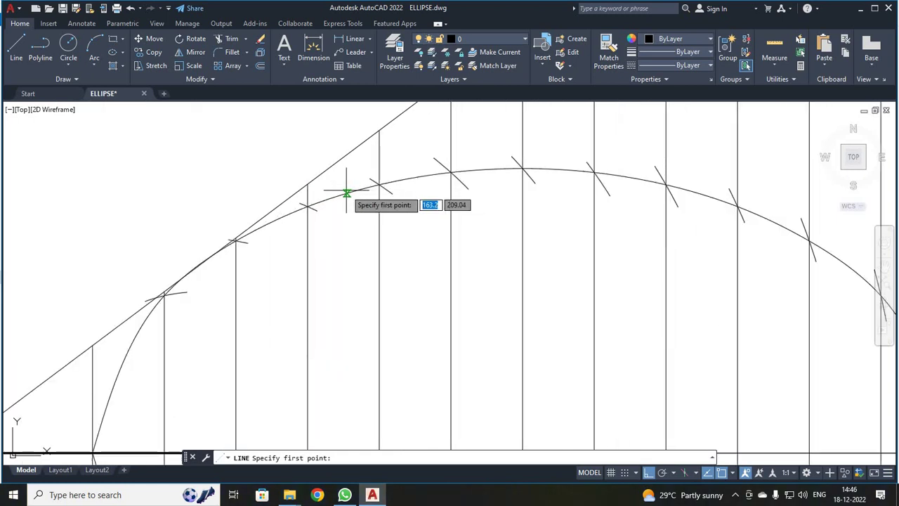
left_click(346, 192)
scroll(345, 189, "down", 4)
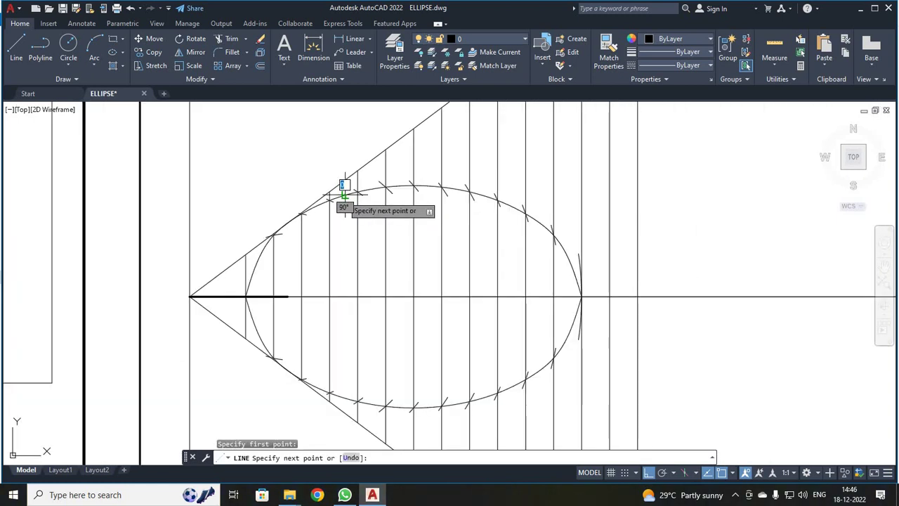
left_click(288, 296)
key("Escape")
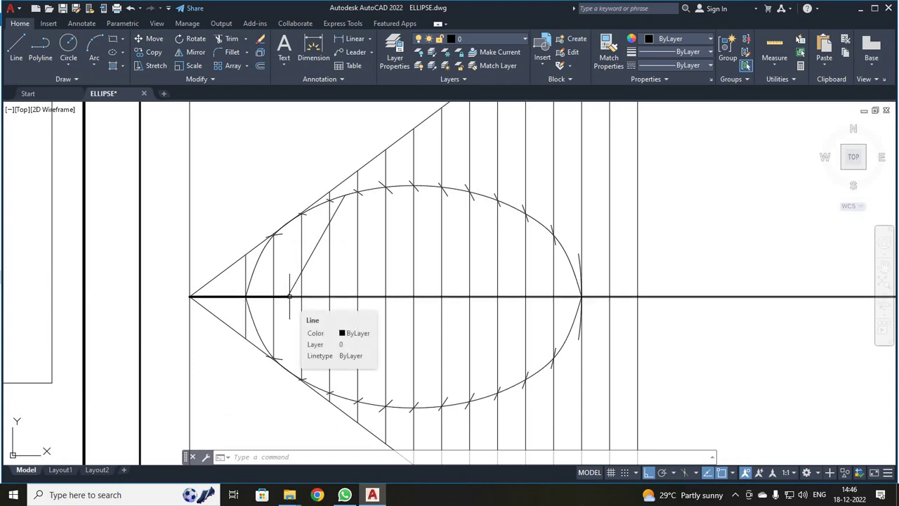
With Ortho off, draw a line from a point on the upper directrix perpendicular to the line joining the curve point and focus
left_click(11, 47)
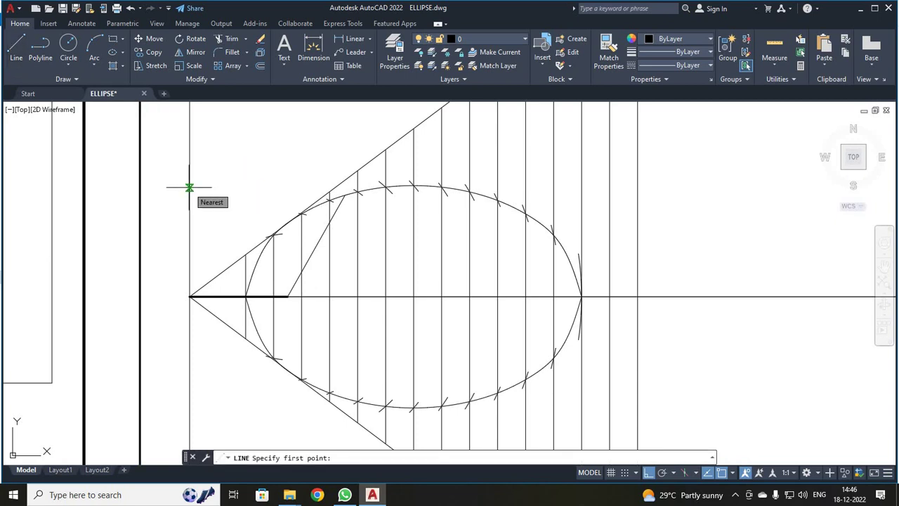
left_click(189, 188)
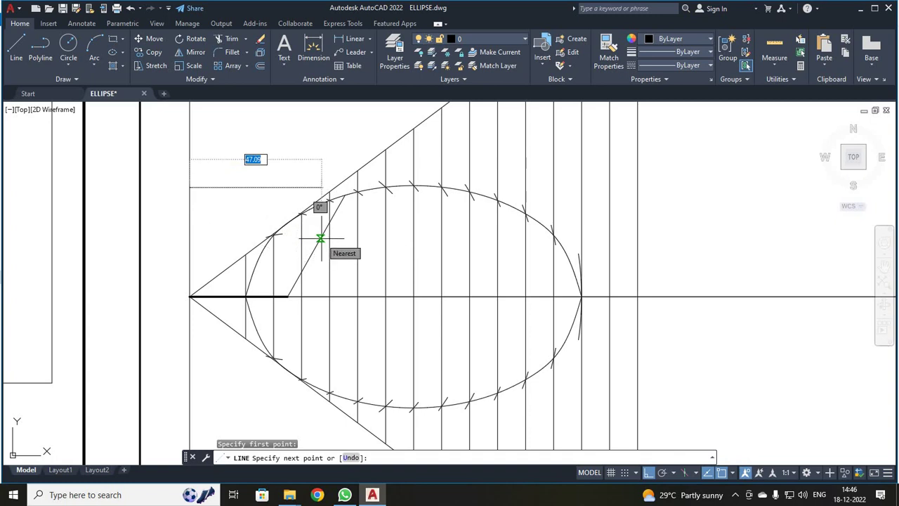
key("F8")
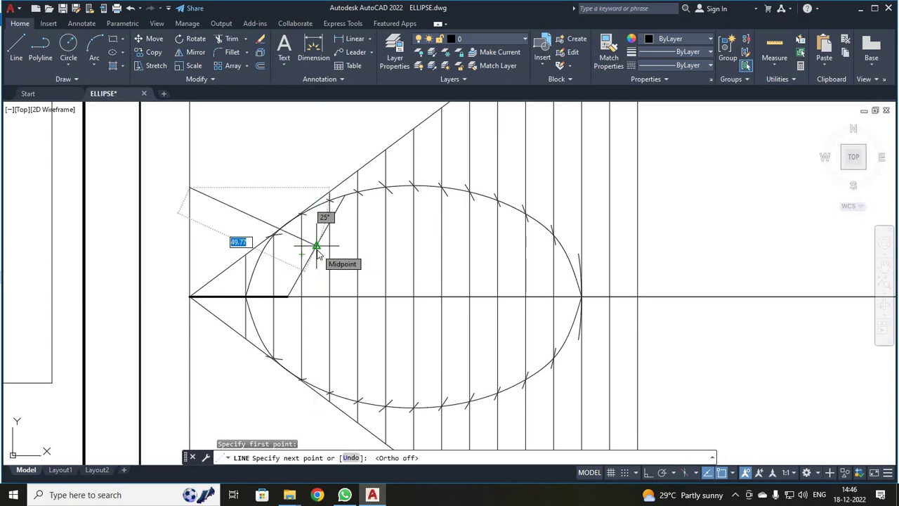
right_click(316, 247)
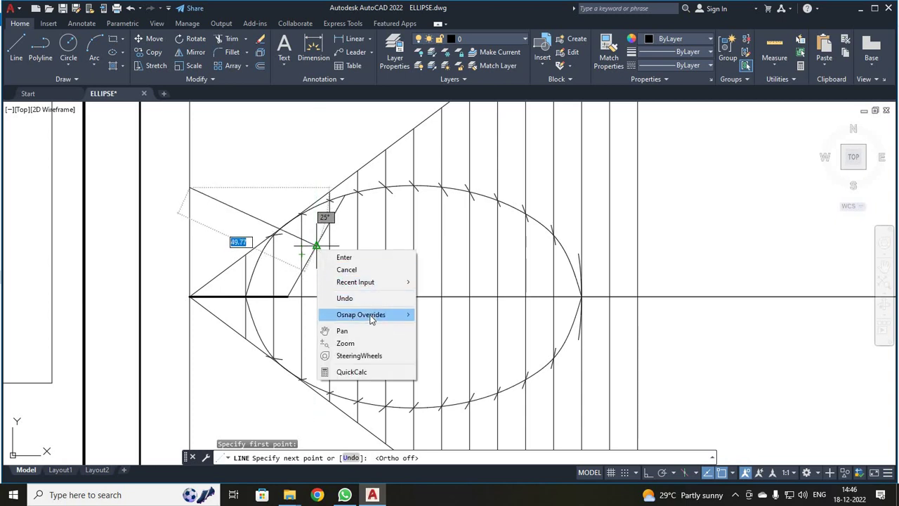
mouse_move(405, 317)
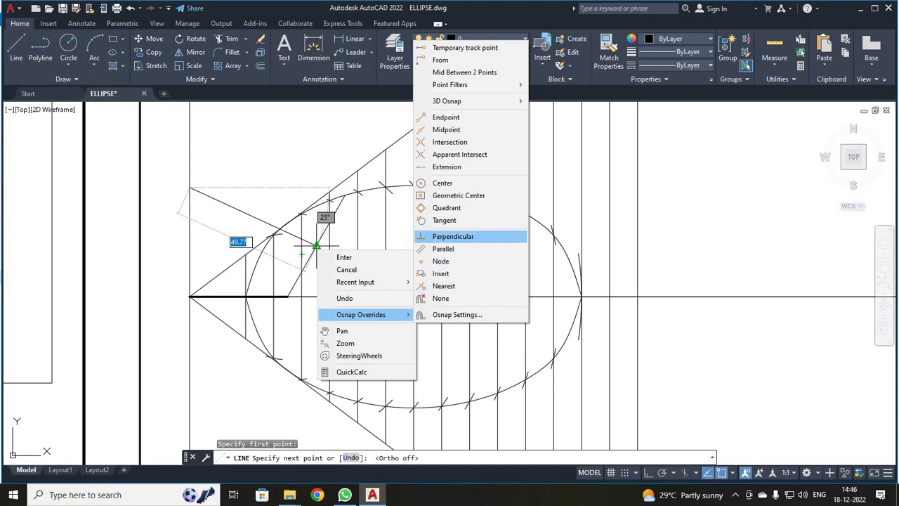
left_click(451, 237)
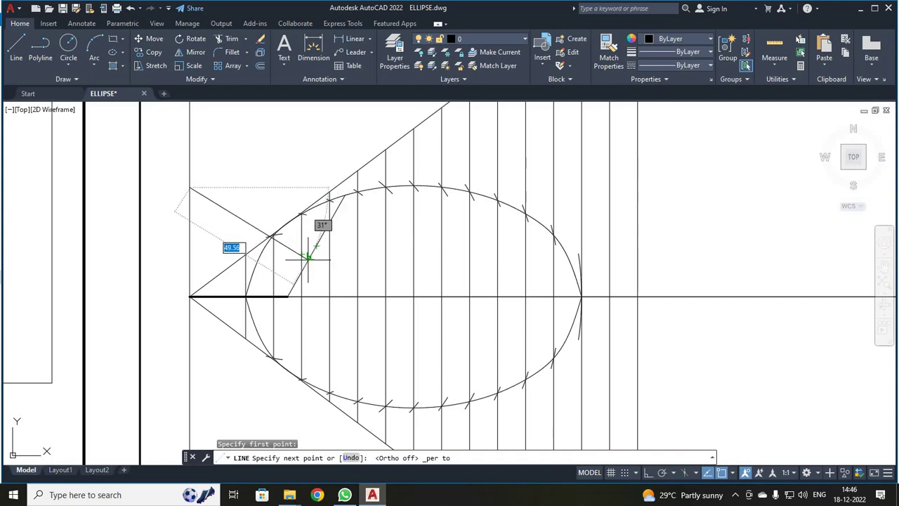
left_click(309, 257)
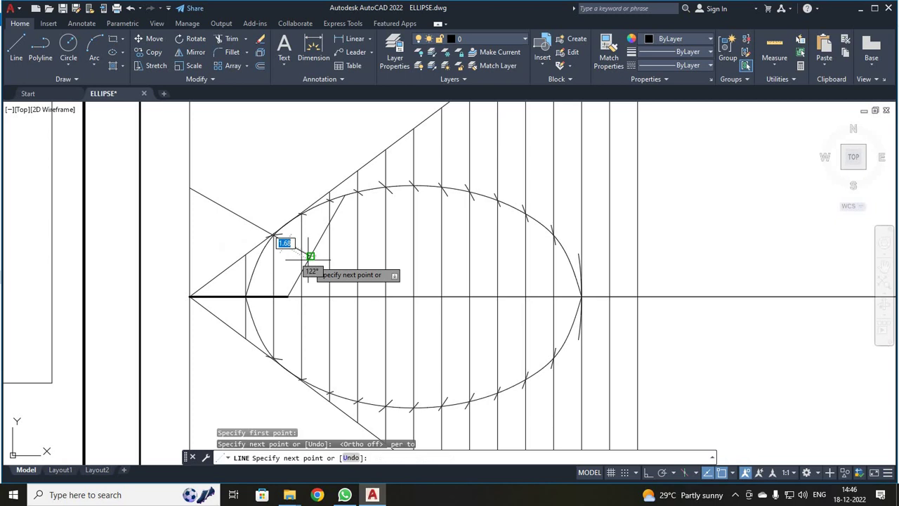
key("Escape")
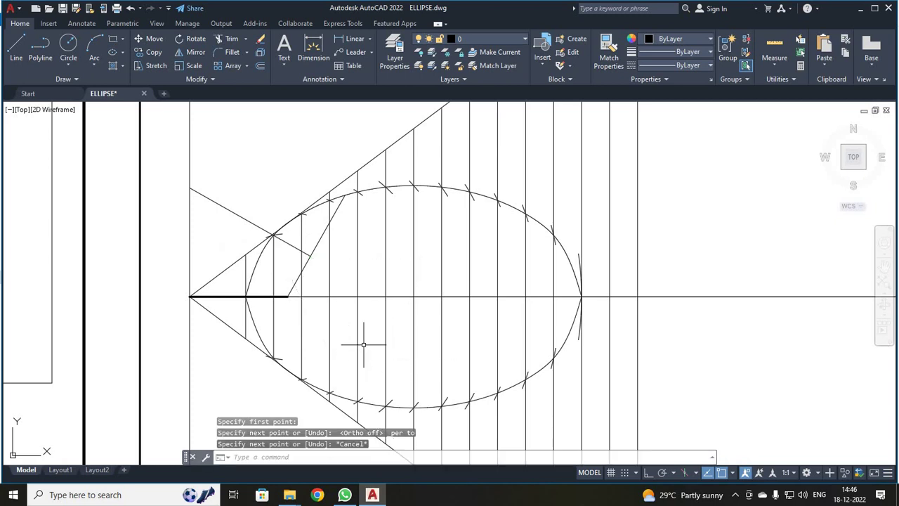
Move the perpendicular line from its lower end on the focal line to the focus
left_click(227, 208)
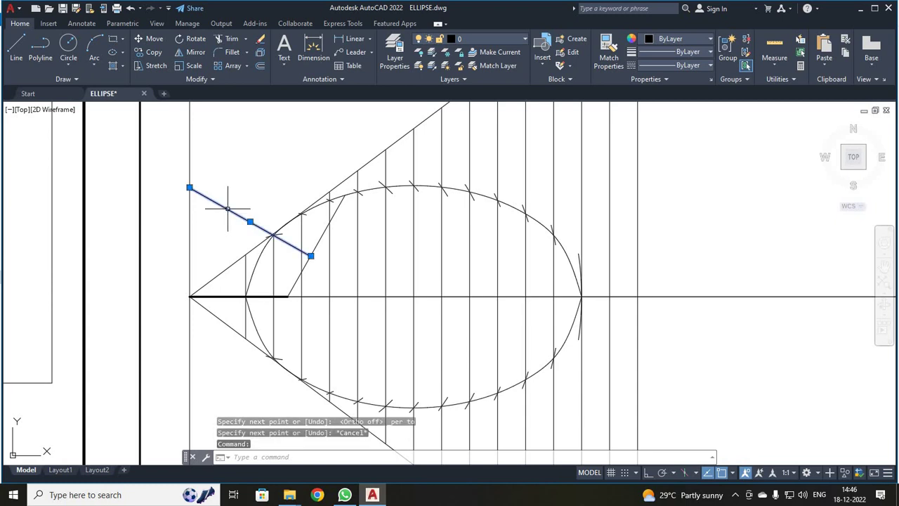
left_click(154, 39)
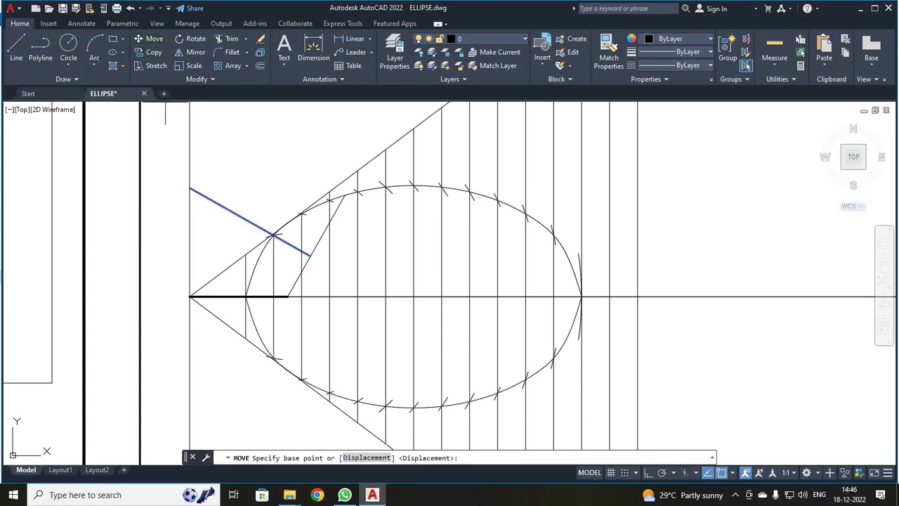
left_click(310, 256)
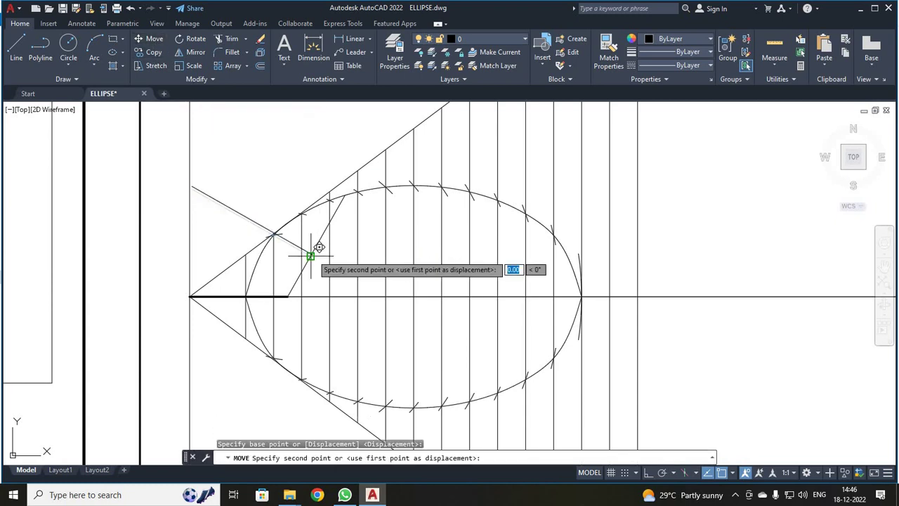
left_click(289, 296)
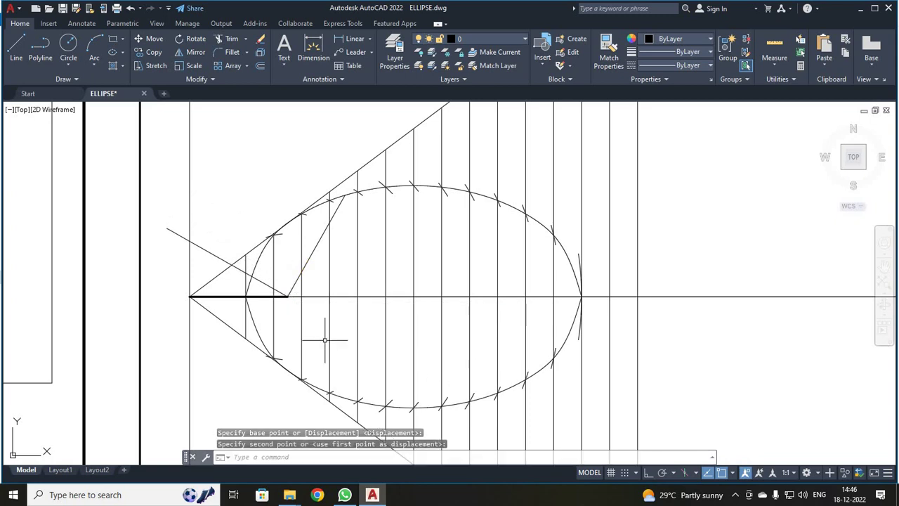
Trim the part of the perpendicular line that extends beyond the directrix
scroll(175, 256, "up", 2)
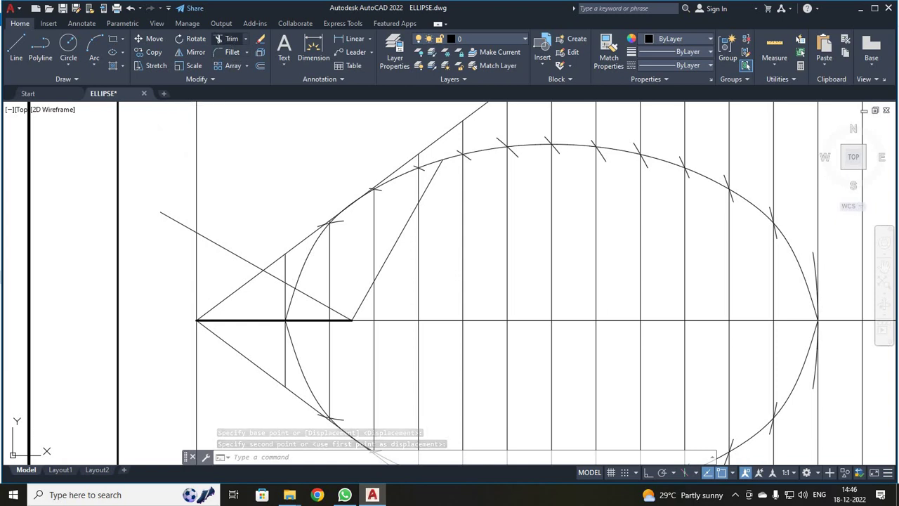
left_click(231, 39)
left_click(175, 220)
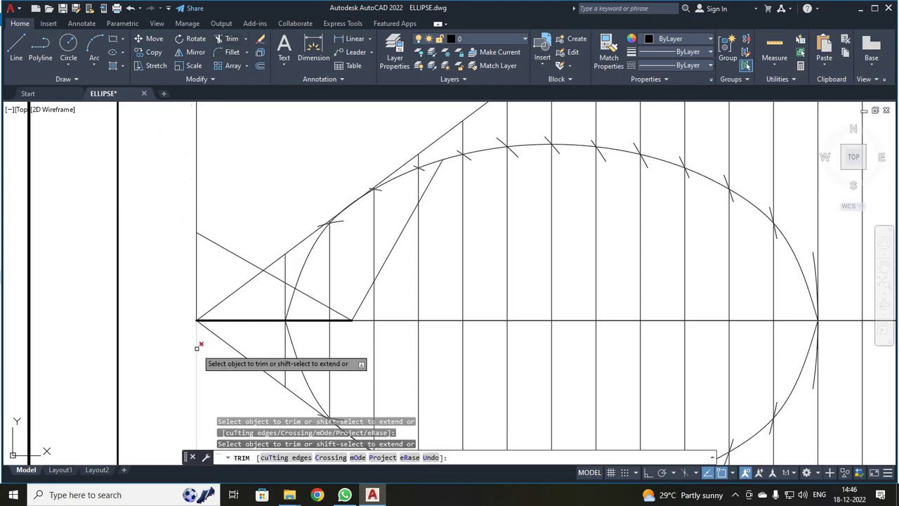
key("Escape")
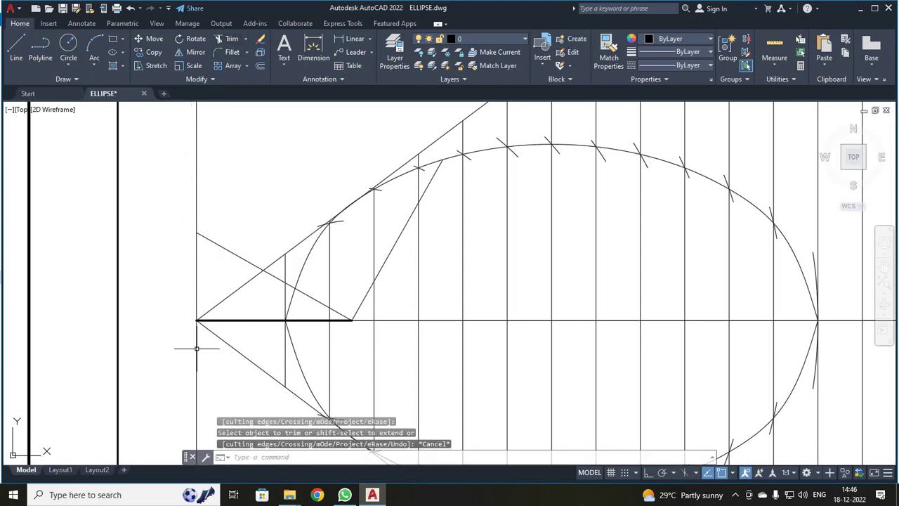
Draw the tangent from the perpendicular's intersection with the directrix through the chosen curve point, continuing about 25 mm past it
left_click(17, 46)
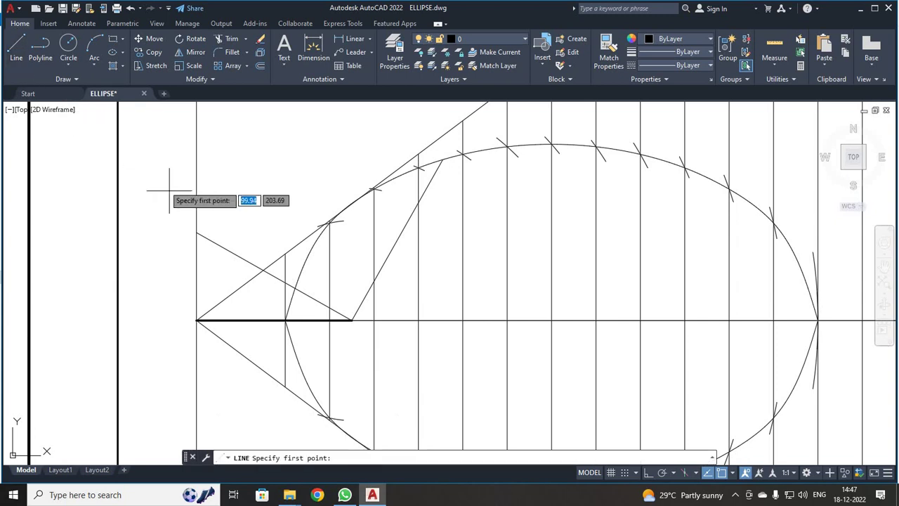
left_click(197, 233)
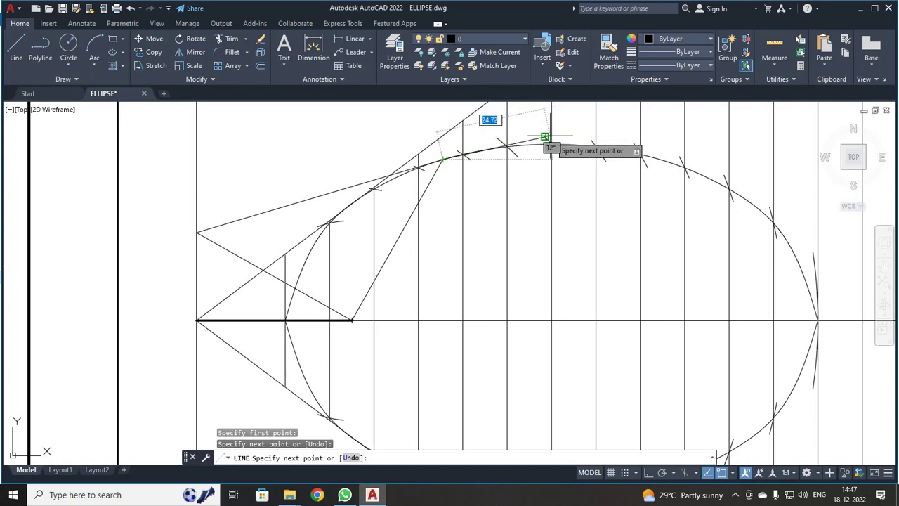
left_click(552, 134)
key("Escape")
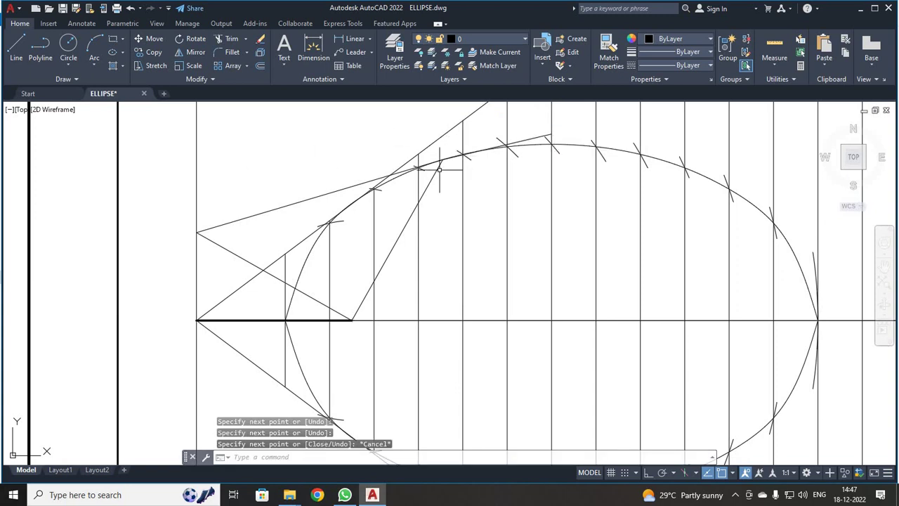
scroll(440, 169, "down", 2)
scroll(450, 172, "up", 2)
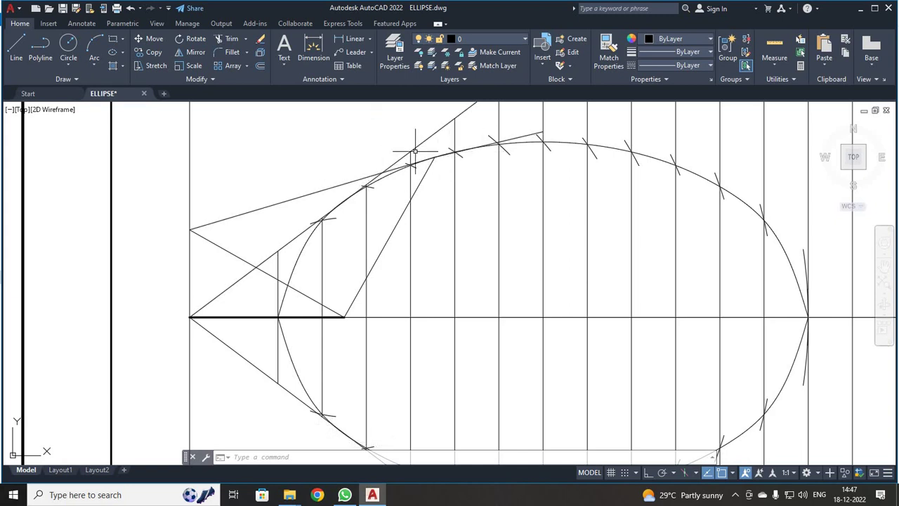
Draw a short line from above the curve perpendicular to the tangent, ending close to the chosen curve point
left_click(16, 46)
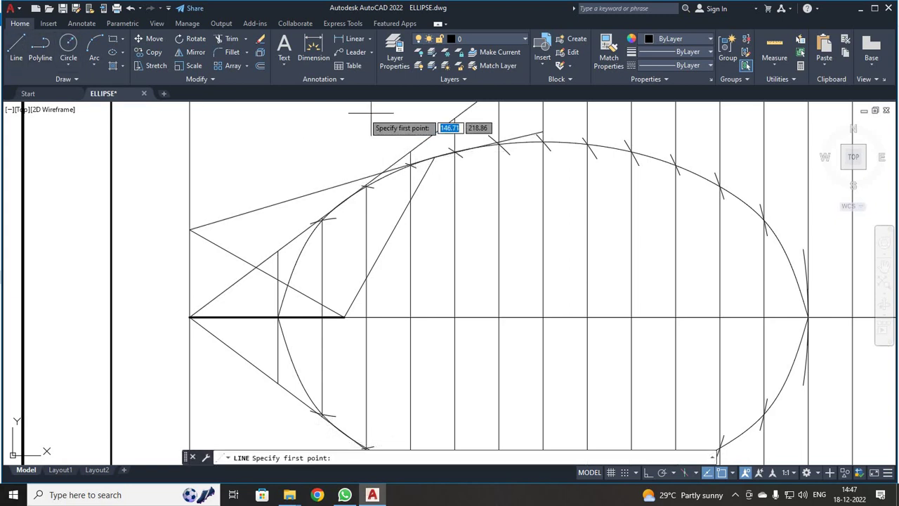
left_click(417, 111)
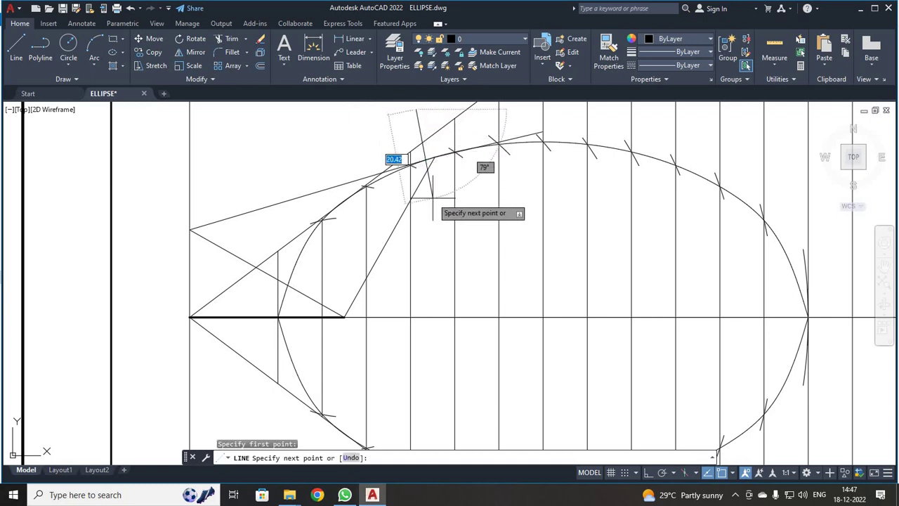
right_click(434, 151)
mouse_move(492, 215)
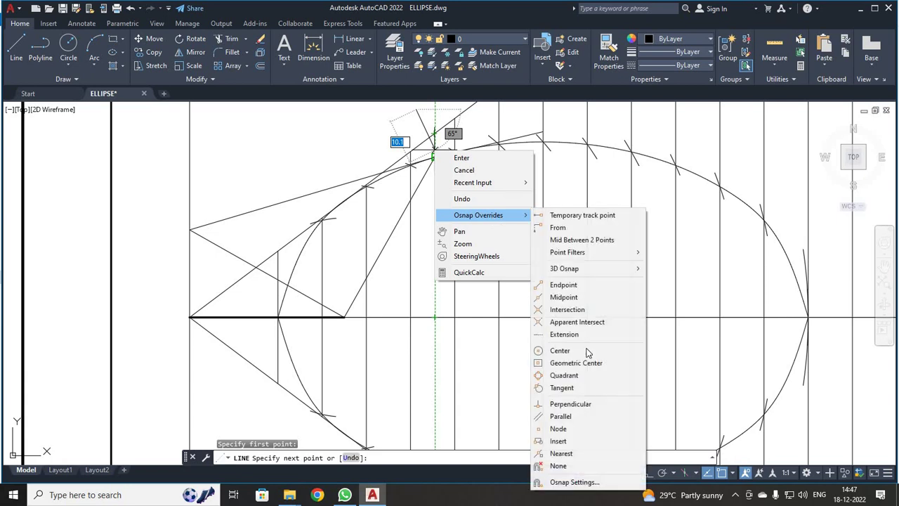
left_click(580, 404)
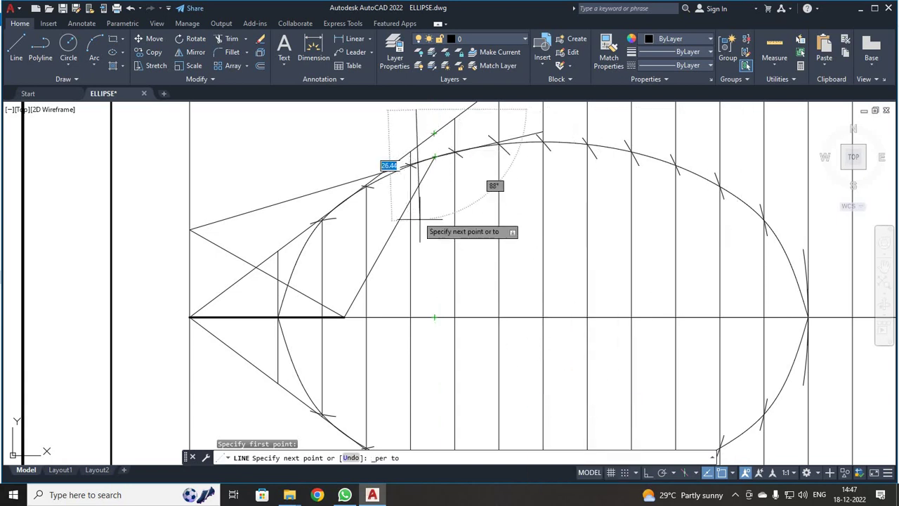
left_click(430, 160)
key("Escape")
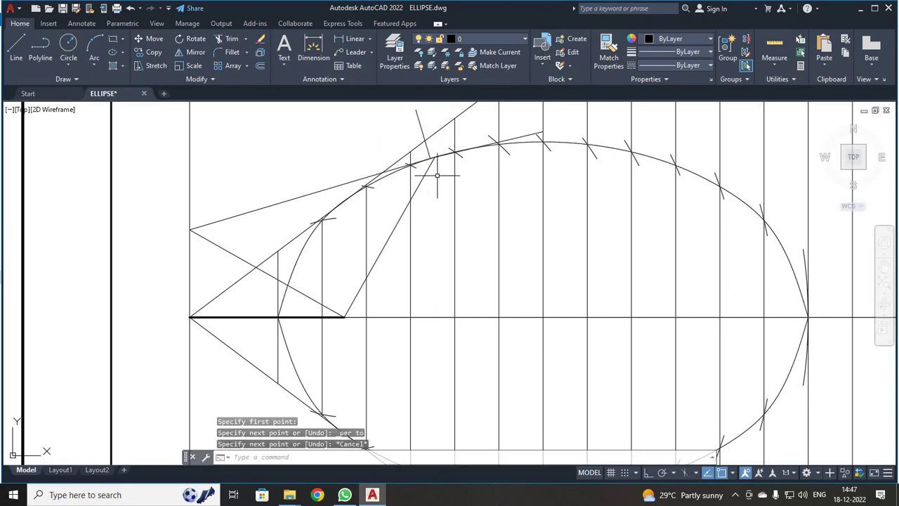
scroll(438, 176, "up", 4)
middle_click_drag(437, 176, 447, 263)
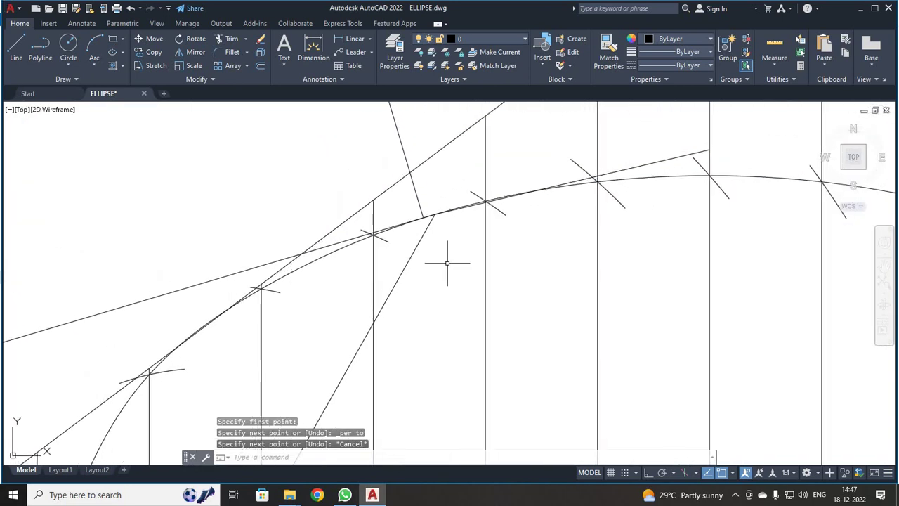
scroll(457, 275, "up", 2)
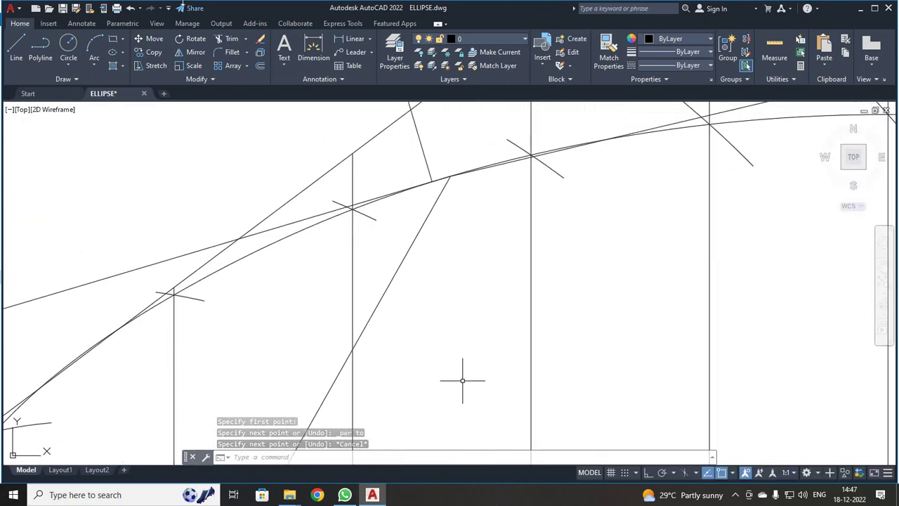
scroll(313, 256, "down", 2)
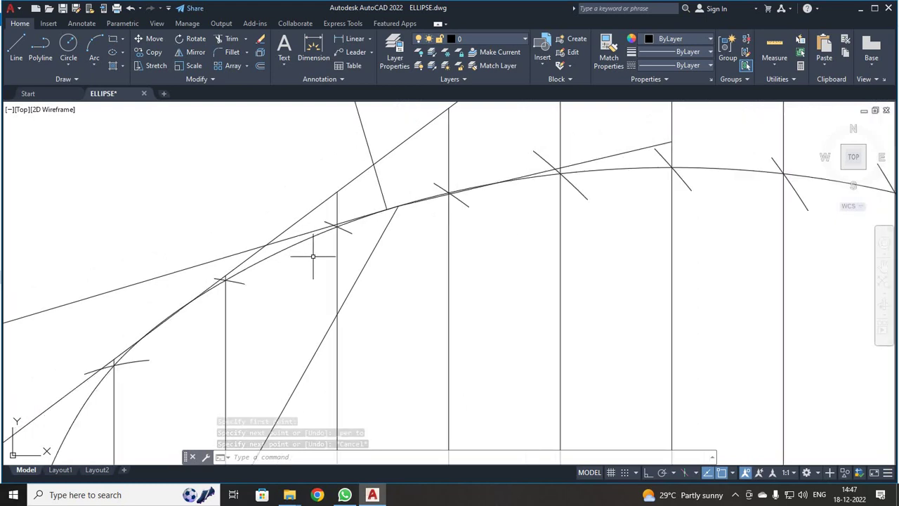
Move the short perpendicular line from its lower end to the chosen point on the curve
left_click(385, 202)
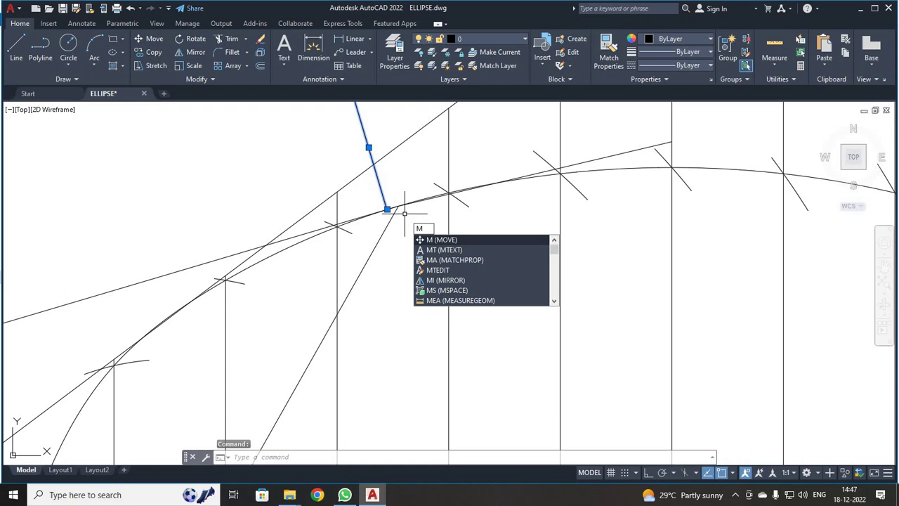
key("Return")
left_click(387, 209)
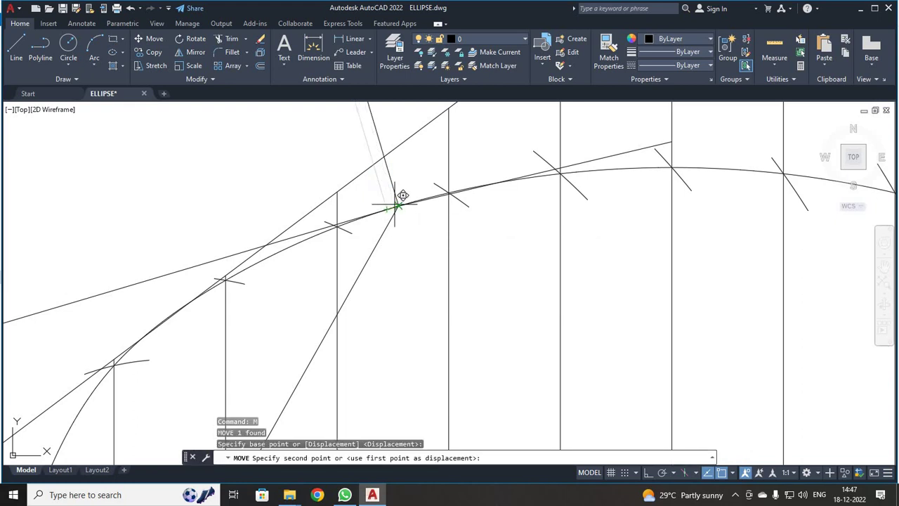
left_click(398, 205)
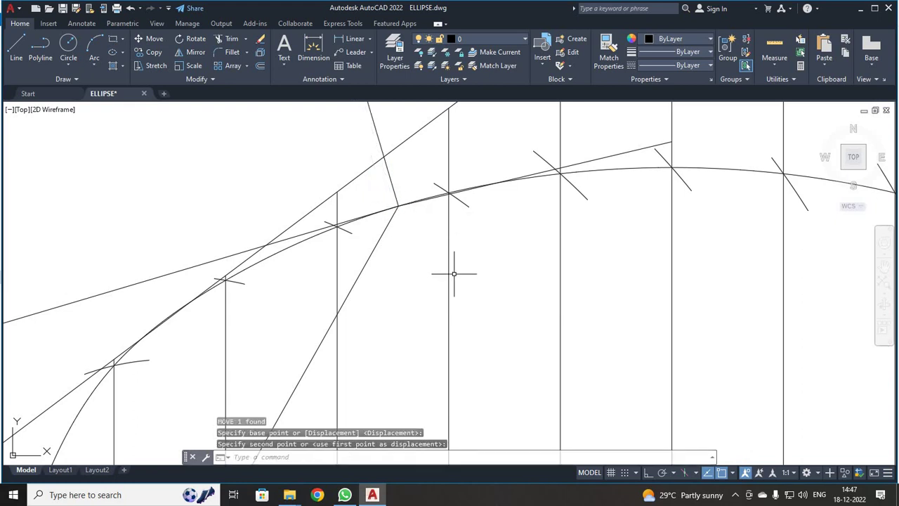
left_click(394, 187)
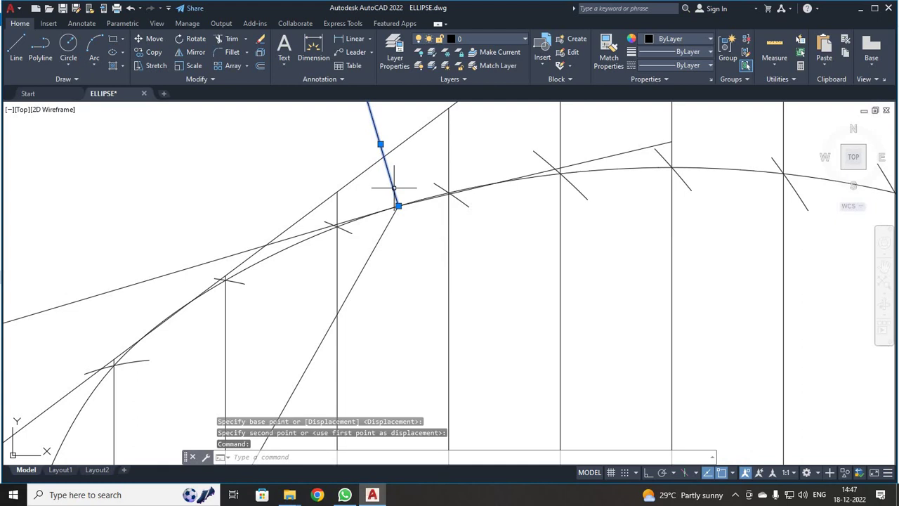
left_click(187, 51)
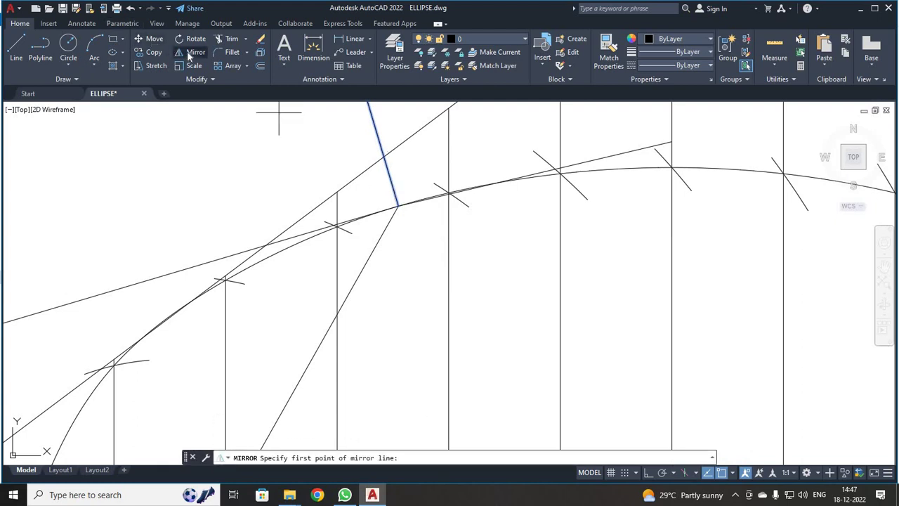
key("Return")
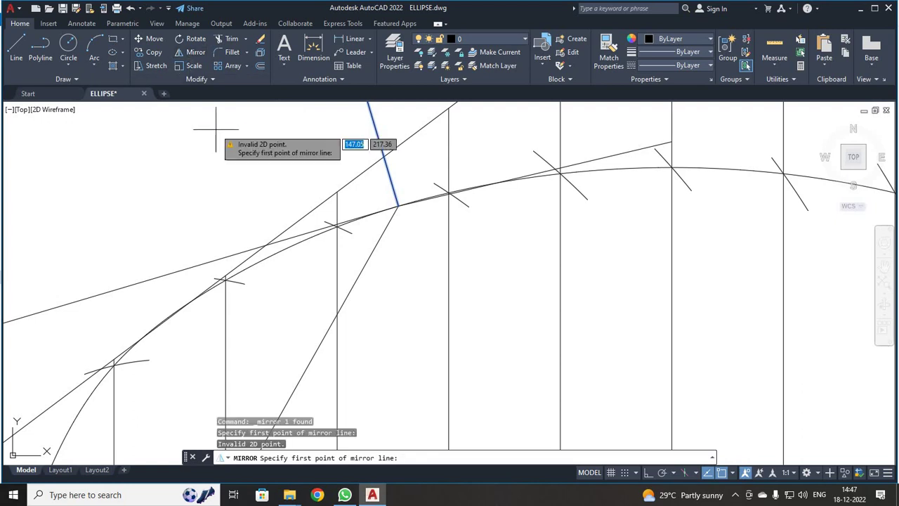
left_click(231, 254)
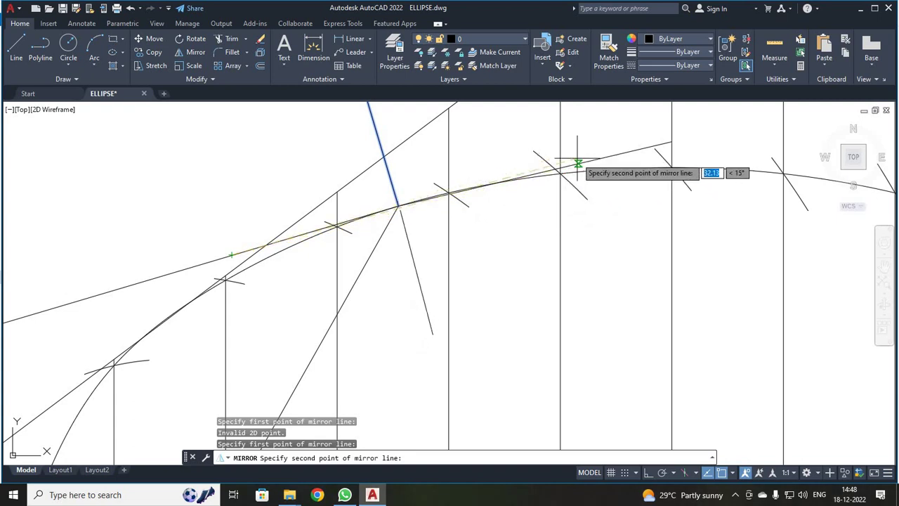
left_click(399, 205)
key("Escape")
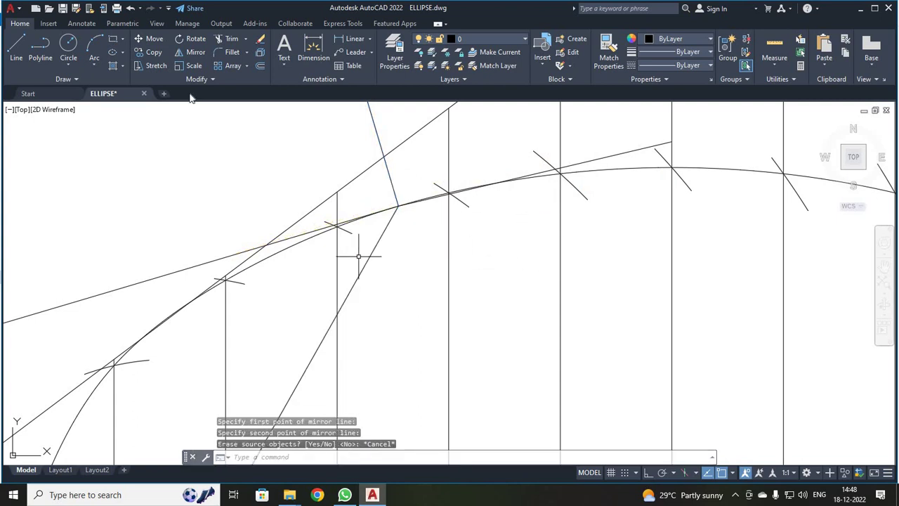
Mirror the short perpendicular line across the tangent to extend the normal inside the curve, keeping the source line
key("Return")
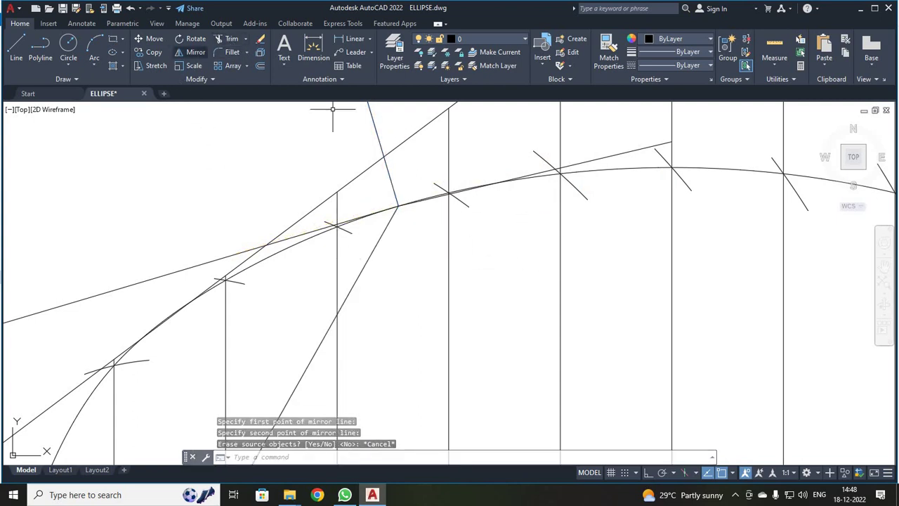
left_click(376, 127)
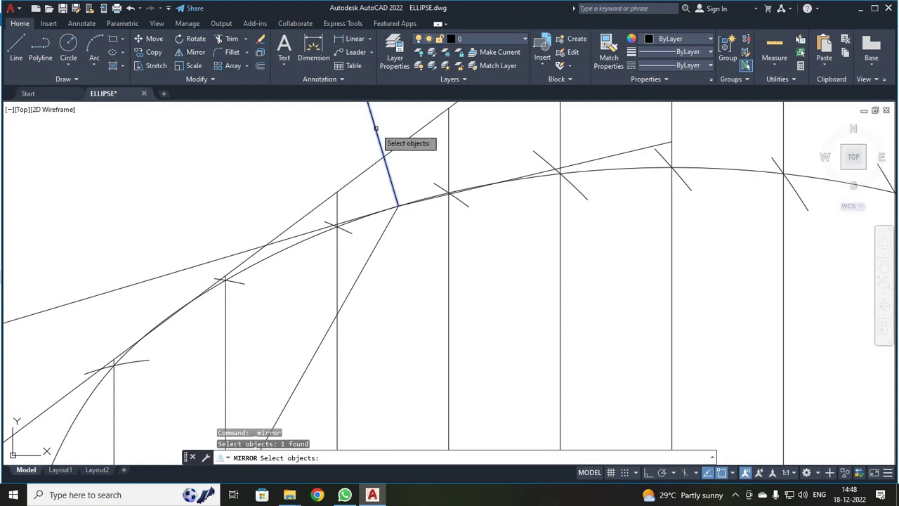
key("Return")
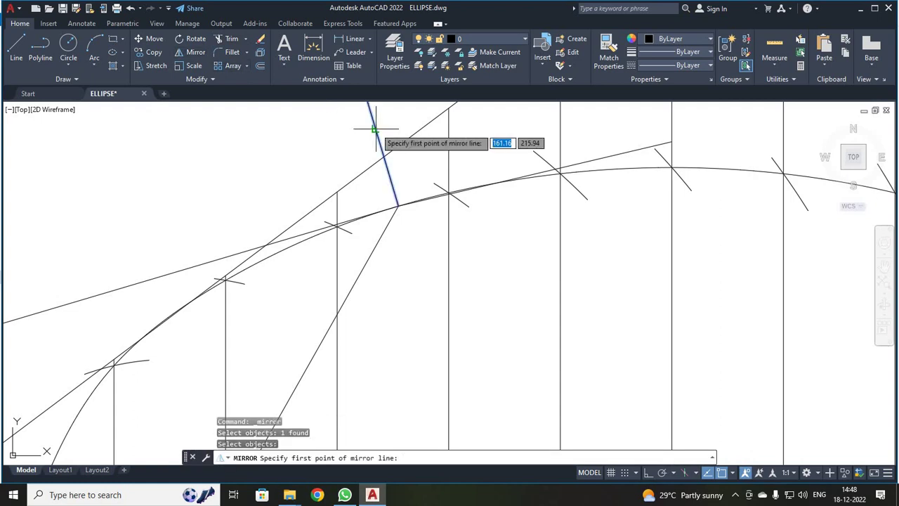
left_click(244, 252)
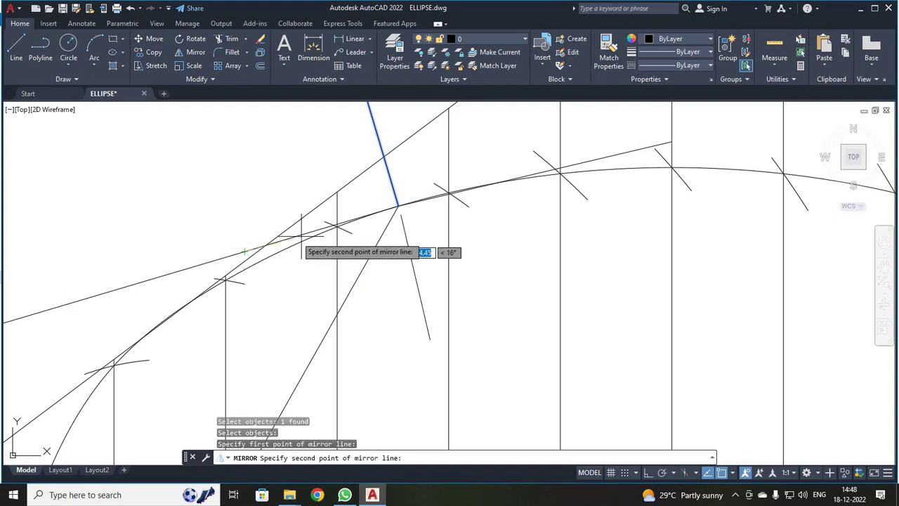
left_click(398, 206)
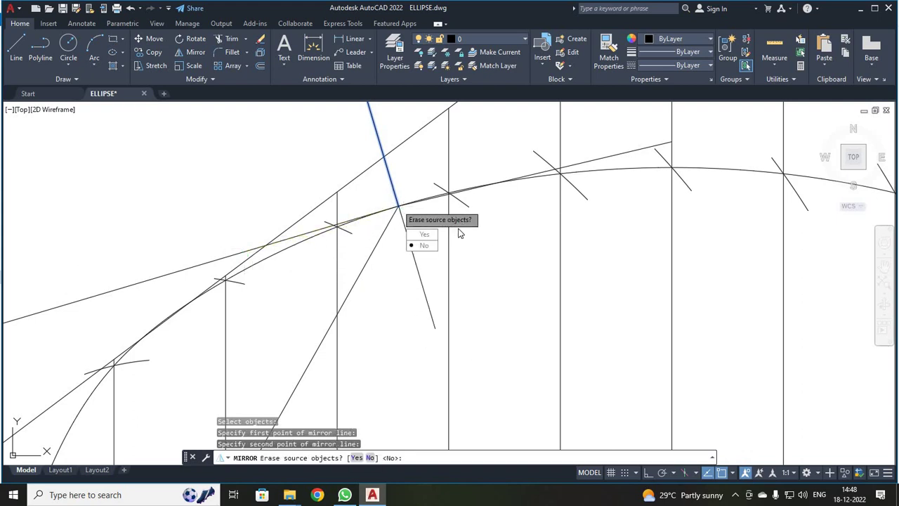
left_click(424, 246)
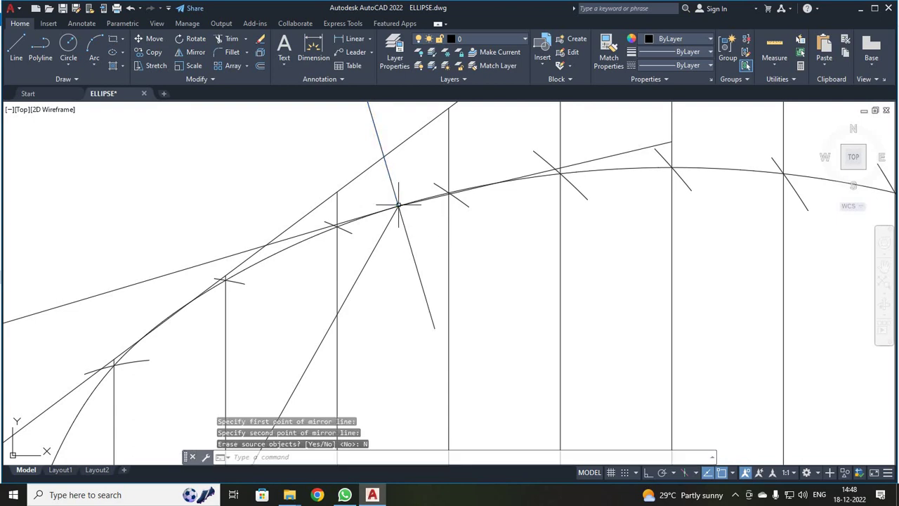
Set the lineweight of both ellipse halves, the tangent and the normal to 0.30 mm
scroll(462, 269, "down", 2)
scroll(461, 284, "up", 1)
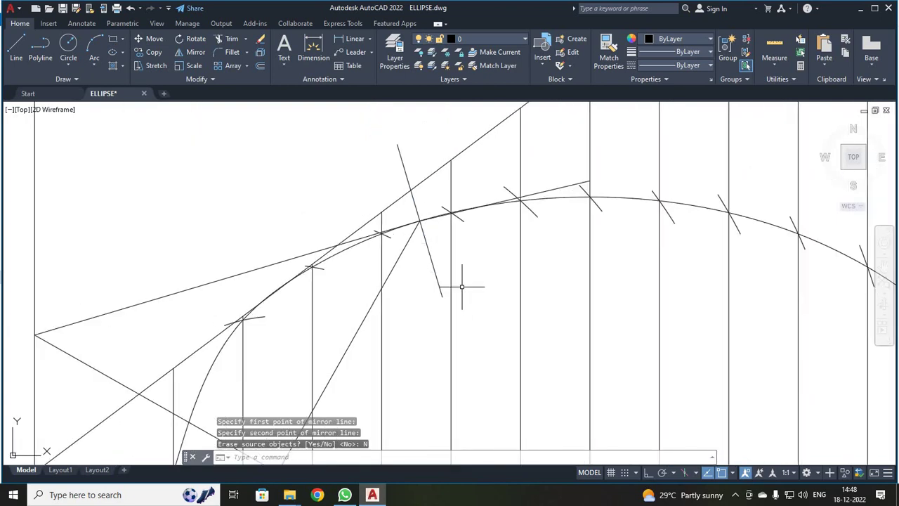
scroll(461, 287, "down", 2)
scroll(407, 237, "down", 1)
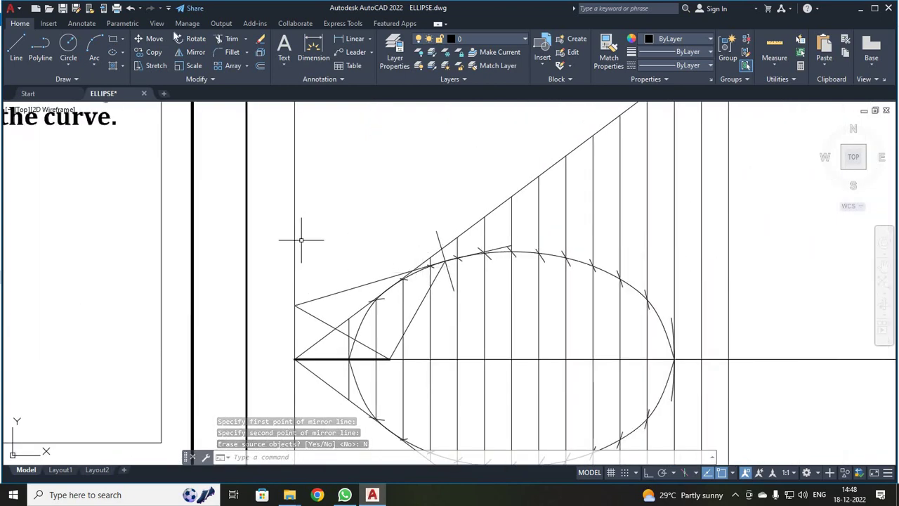
left_click(554, 256)
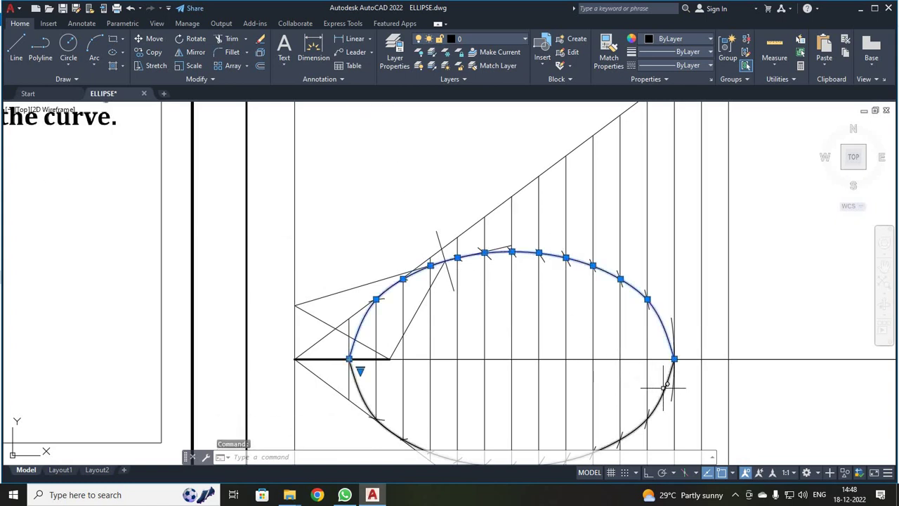
left_click(438, 236)
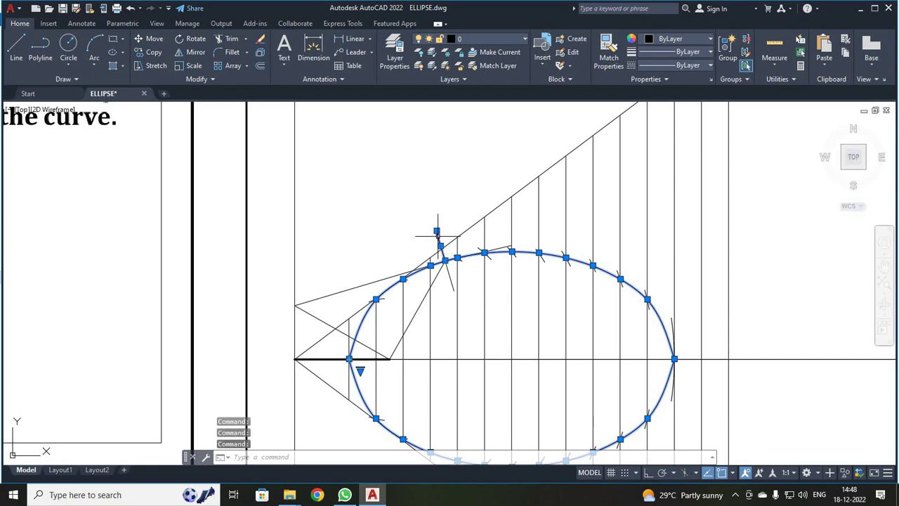
left_click(411, 269)
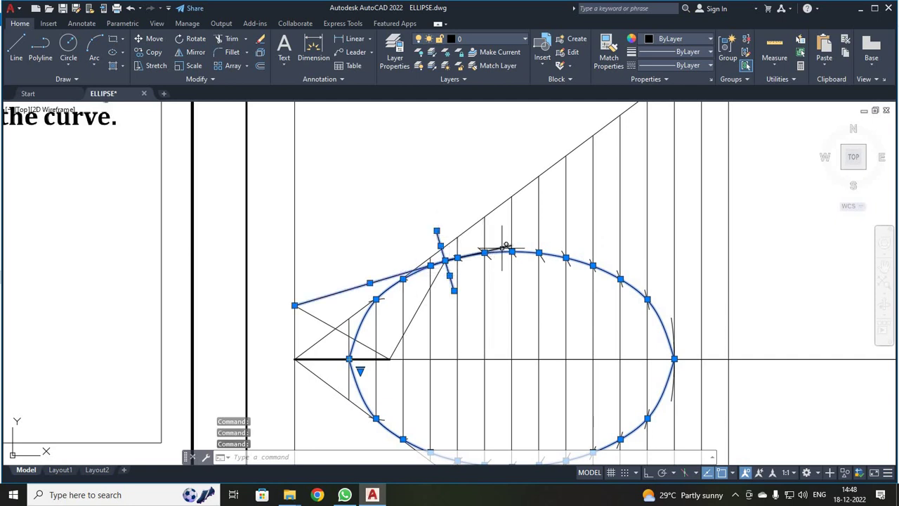
left_click(703, 65)
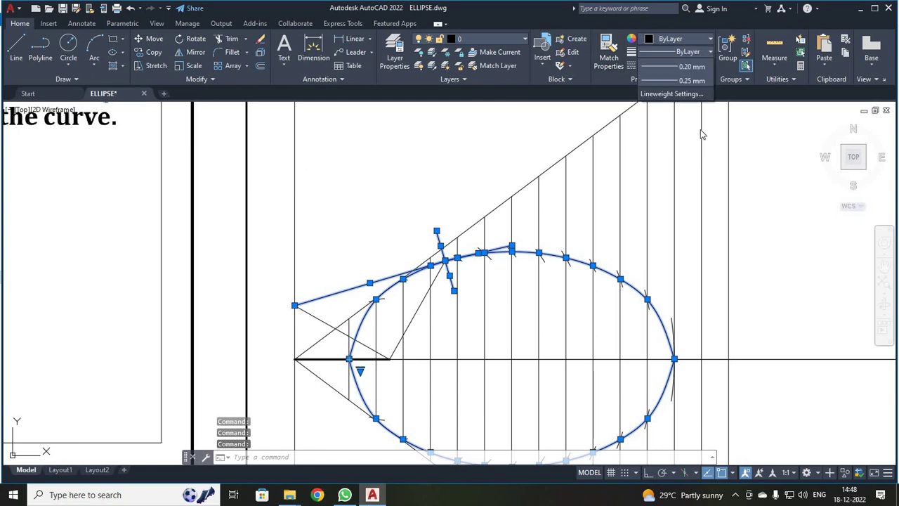
scroll(680, 178, "down", 1)
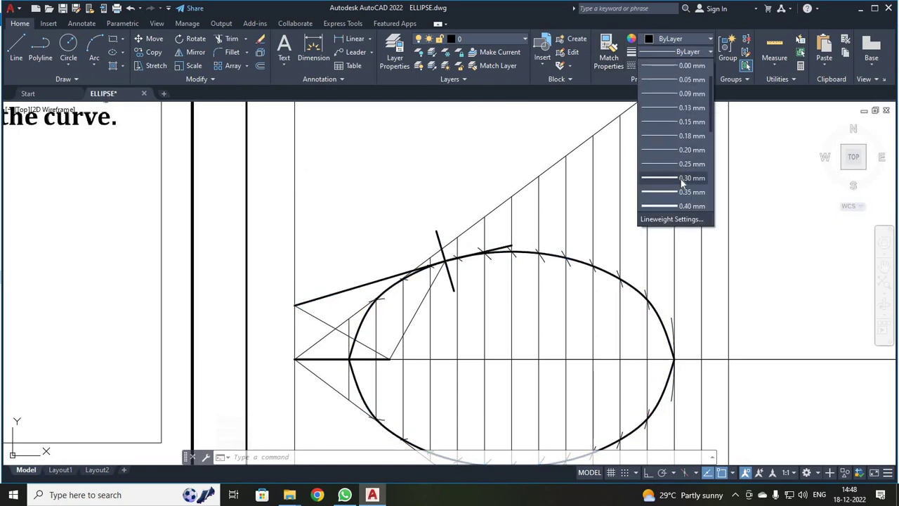
left_click(681, 178)
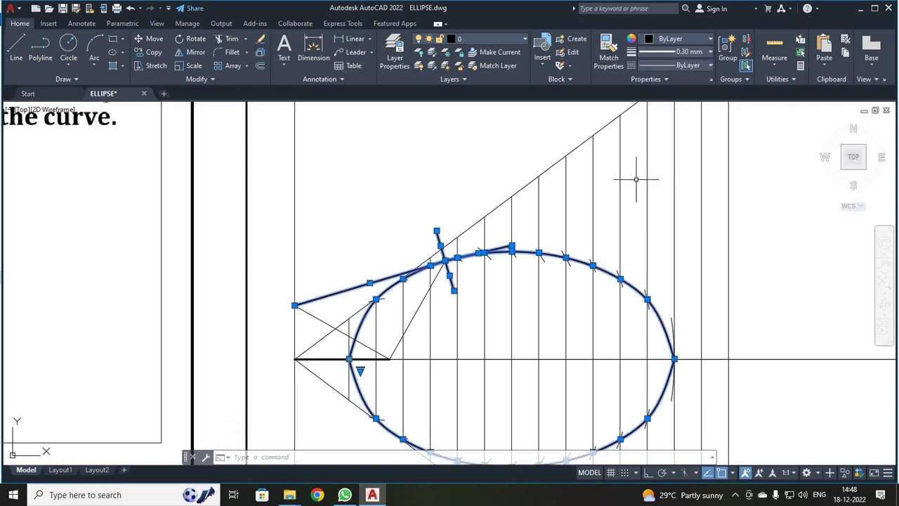
scroll(636, 183, "down", 3)
scroll(603, 218, "up", 3)
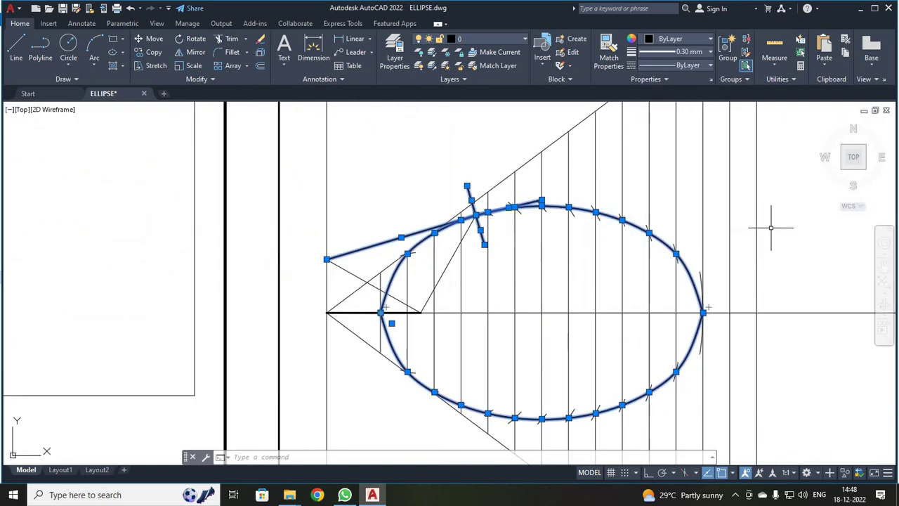
key("Escape")
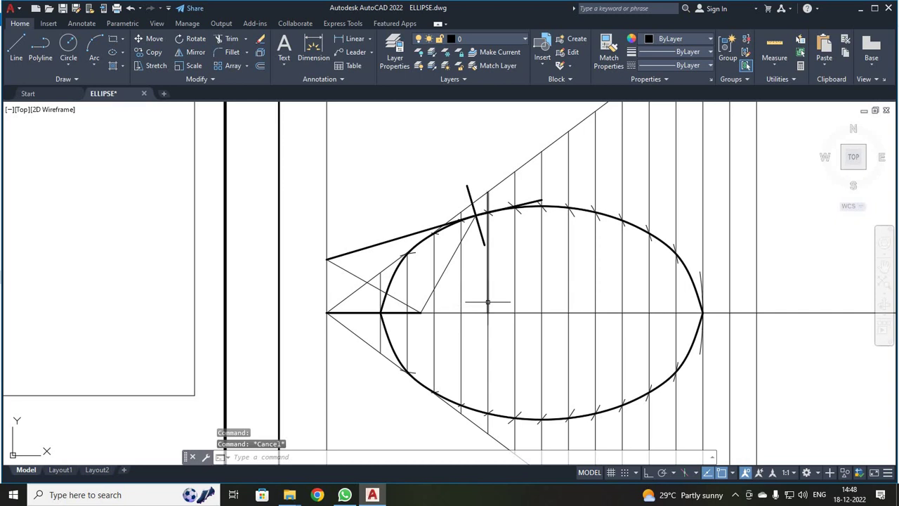
scroll(487, 303, "down", 1)
scroll(504, 306, "up", 1)
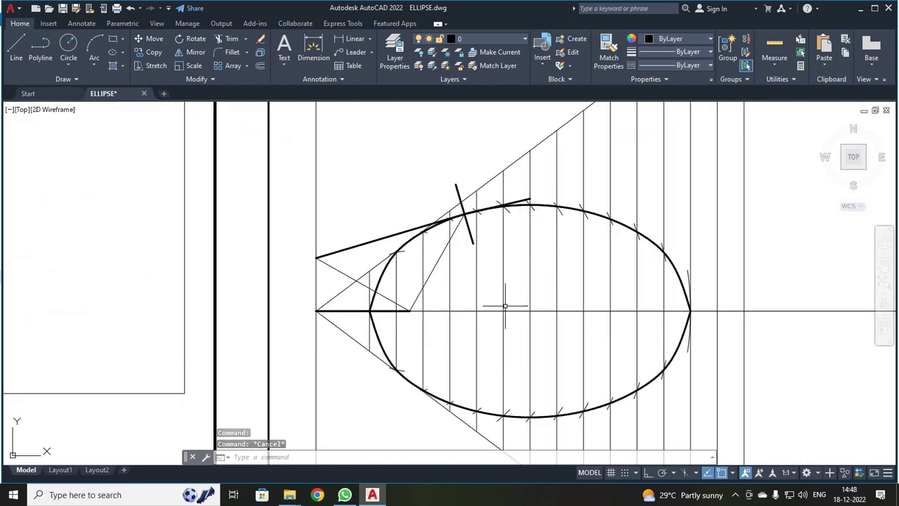
middle_click_drag(506, 305, 524, 234)
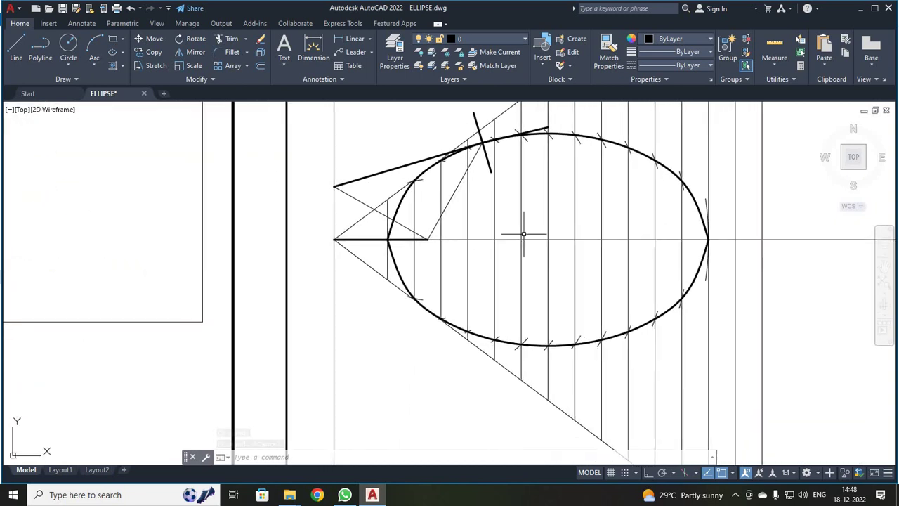
left_click(371, 39)
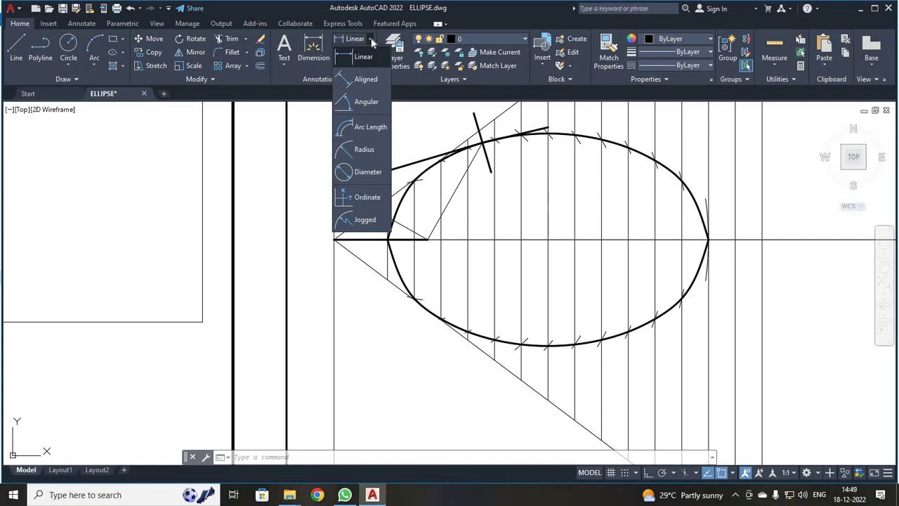
Modify the ISO-25 dimension style so that linear dimensions use a precision of 0.0
left_click(280, 458)
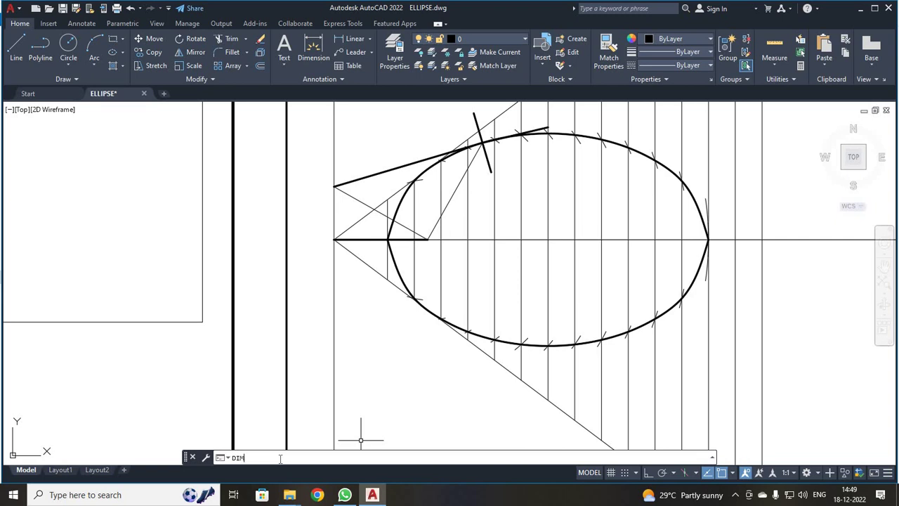
type("DIMSTYLE")
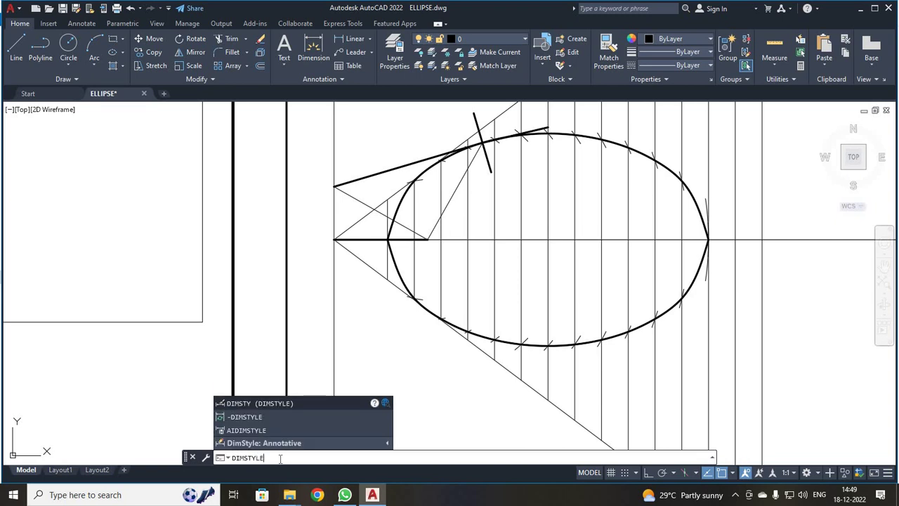
key("Return")
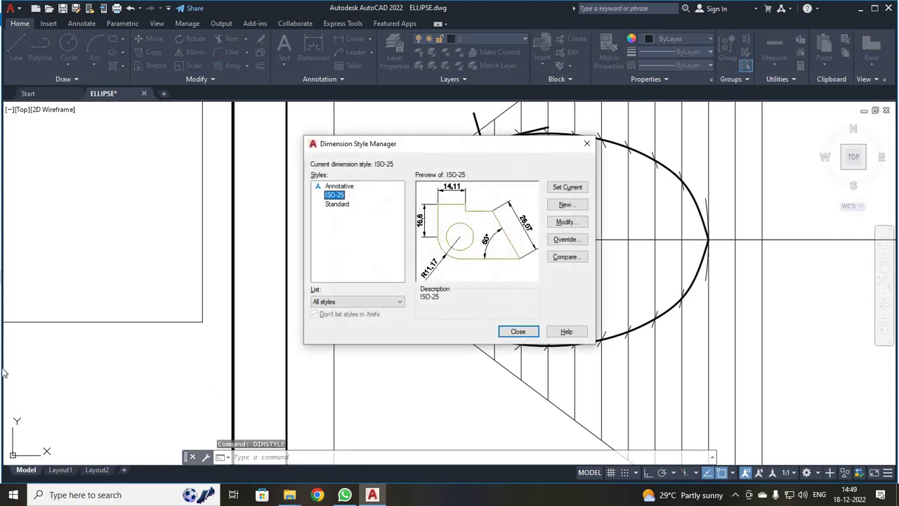
left_click(565, 222)
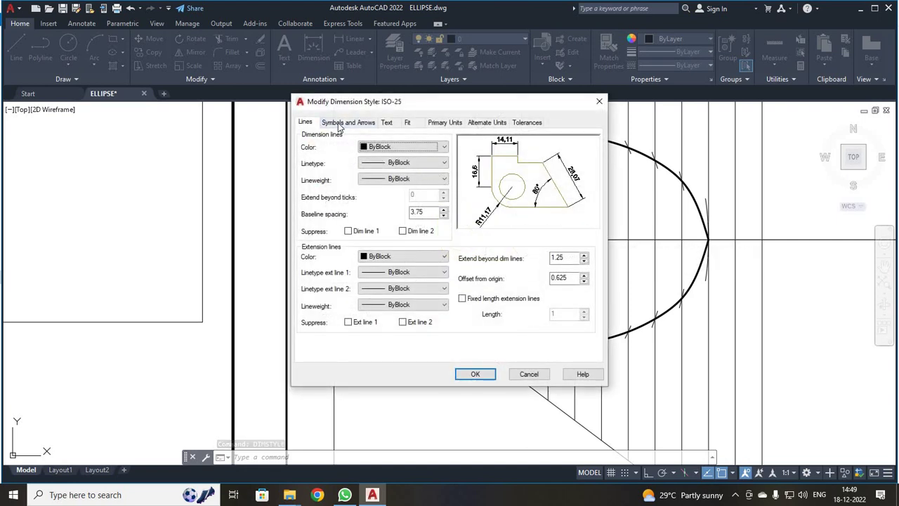
left_click(340, 123)
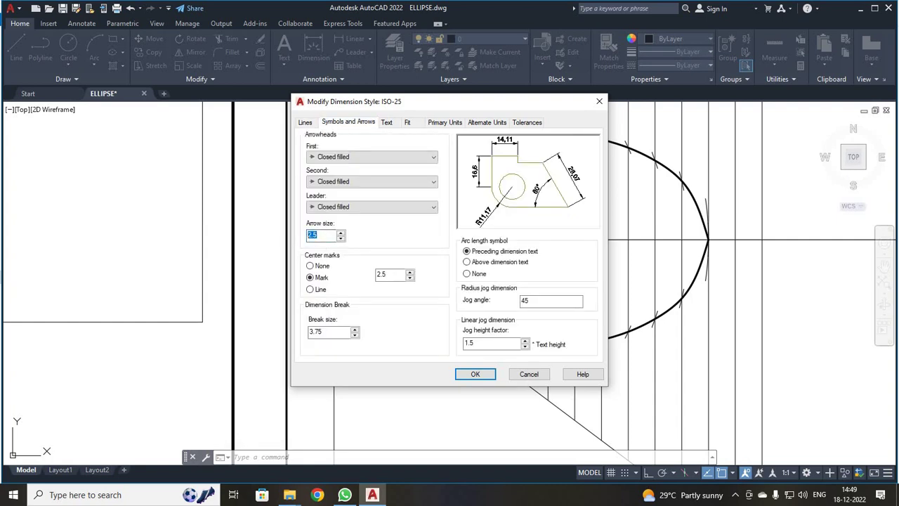
left_click(388, 122)
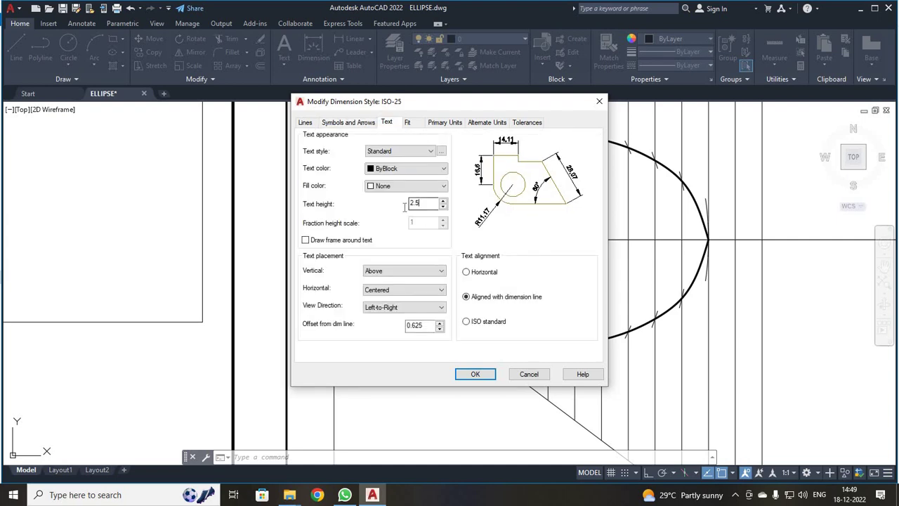
left_click(446, 123)
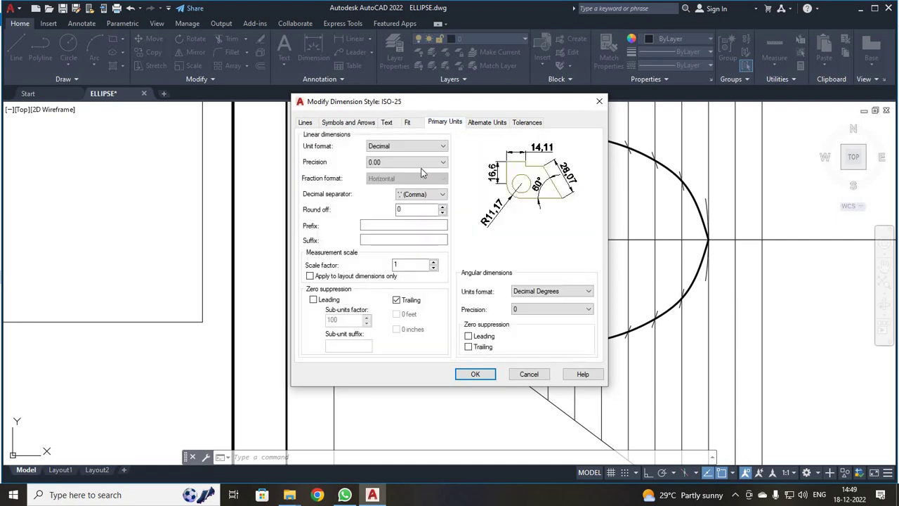
left_click(422, 163)
left_click(412, 179)
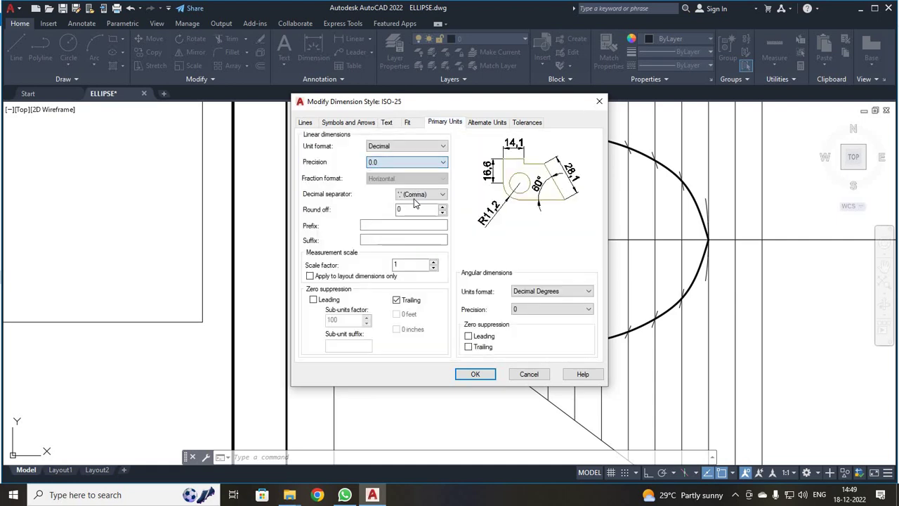
left_click(476, 374)
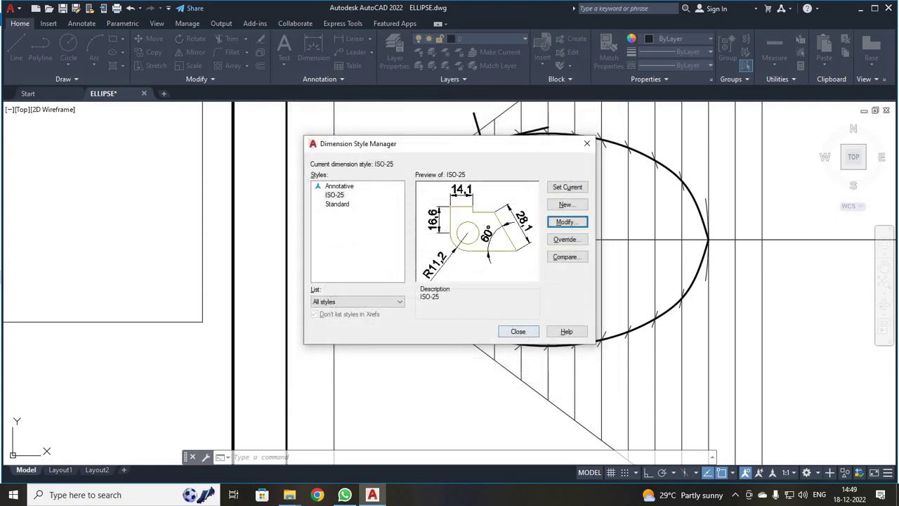
left_click(518, 331)
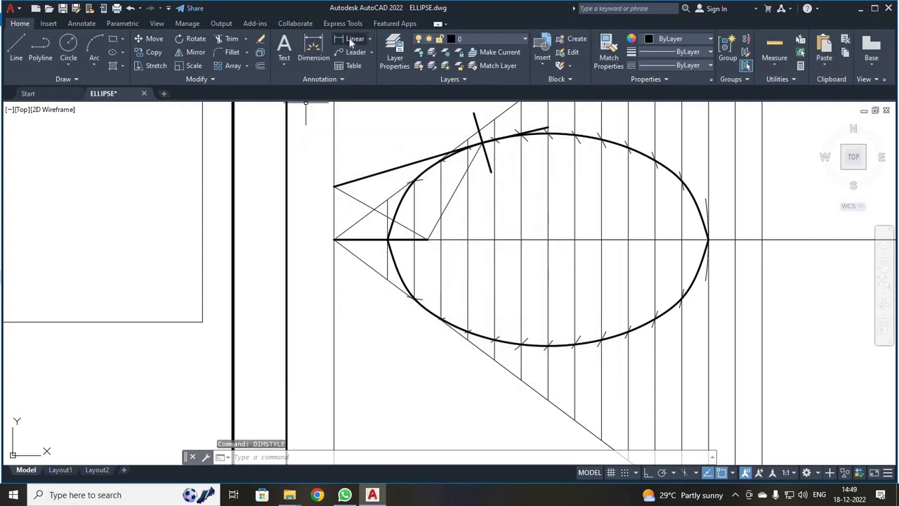
Add a horizontal linear dimension from the directrix to the ellipse's near vertex, placed below the axis
left_click(353, 40)
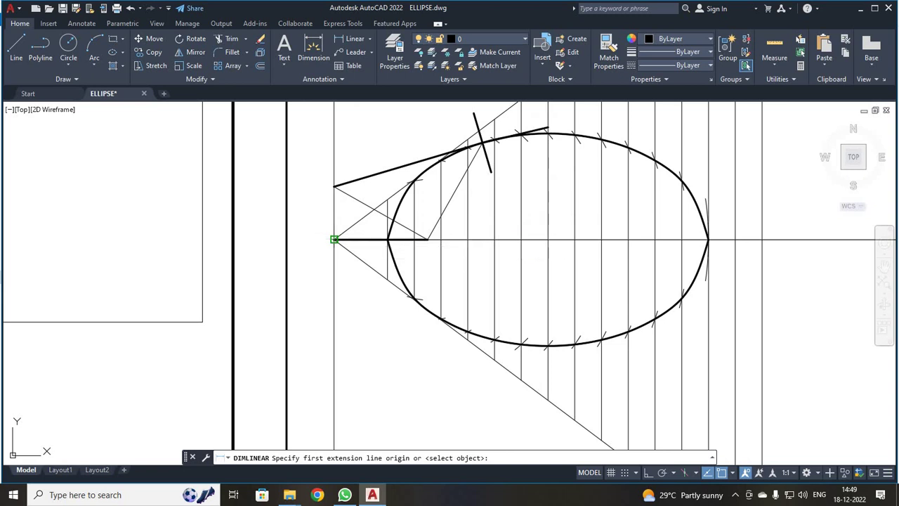
left_click(334, 239)
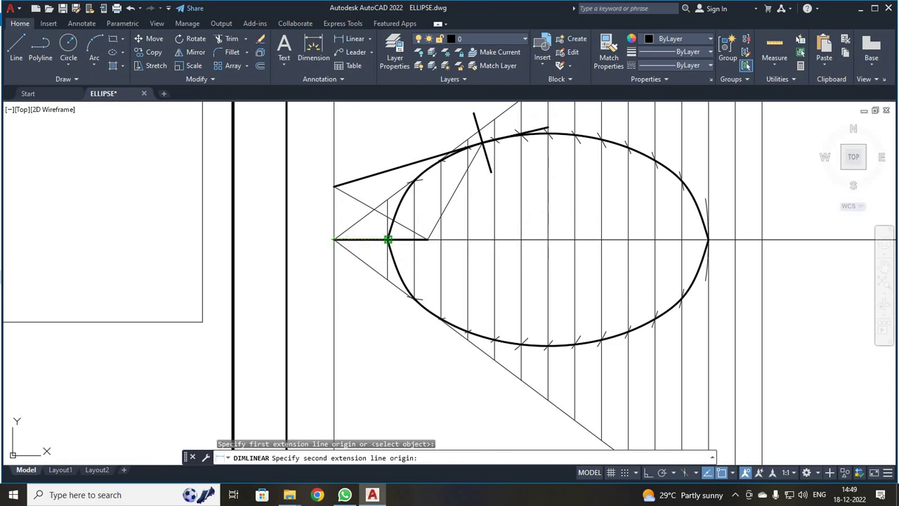
left_click(387, 240)
left_click(387, 321)
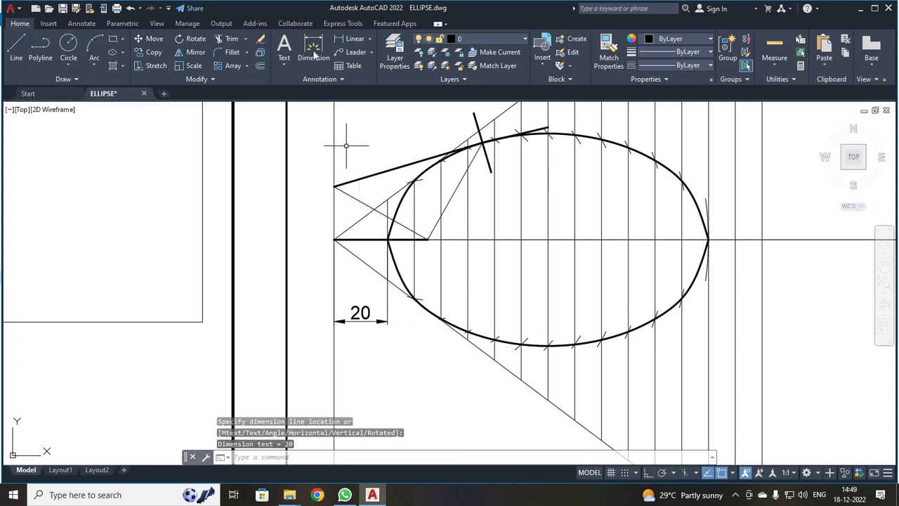
Add a horizontal linear dimension from the directrix to the focus, placed below the vertex dimension
left_click(354, 38)
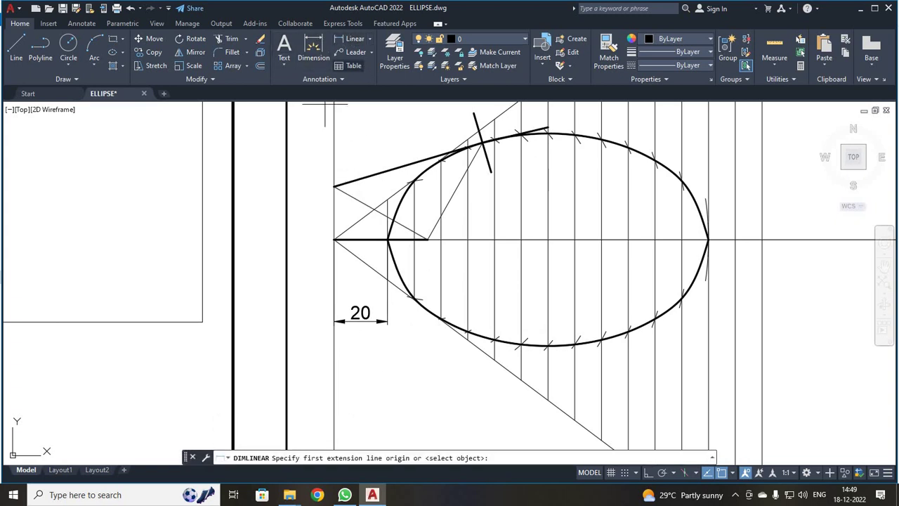
left_click(335, 239)
left_click(428, 239)
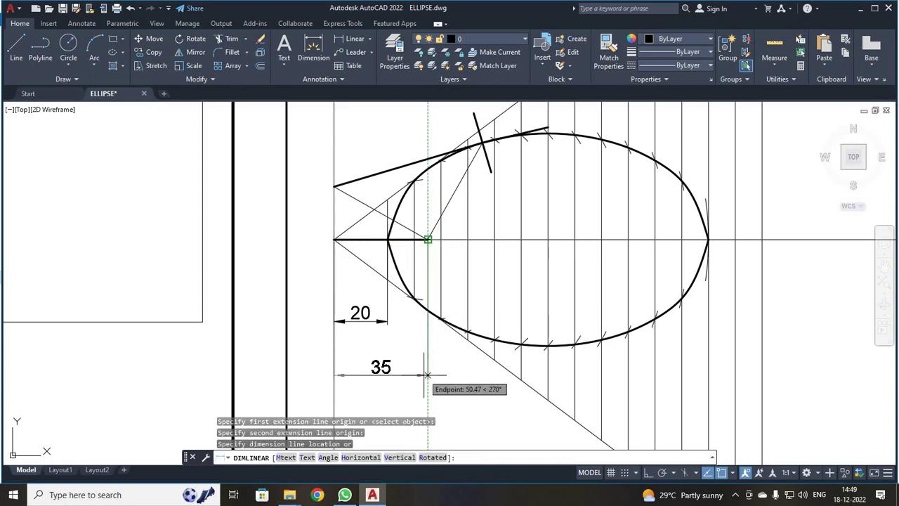
left_click(426, 357)
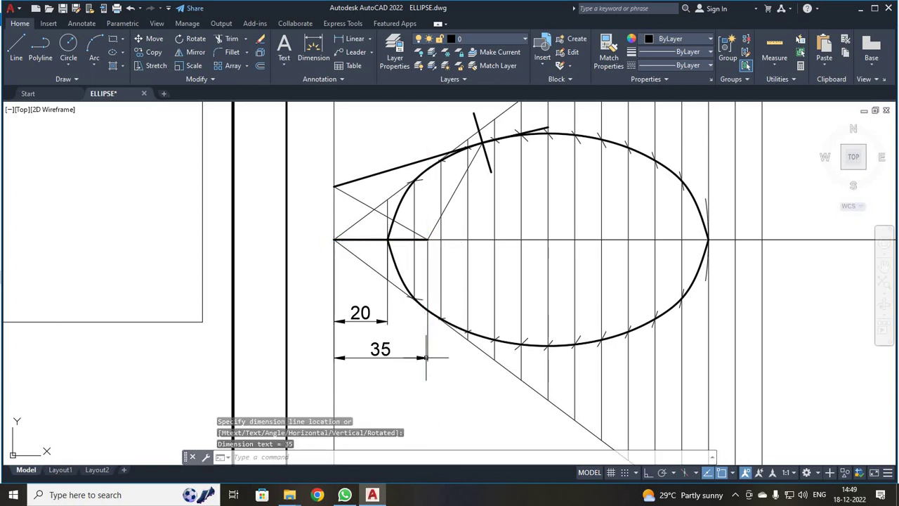
Trim the parts of the two slanted construction lines that extend beyond the sheet's inner border
scroll(426, 358, "down", 5)
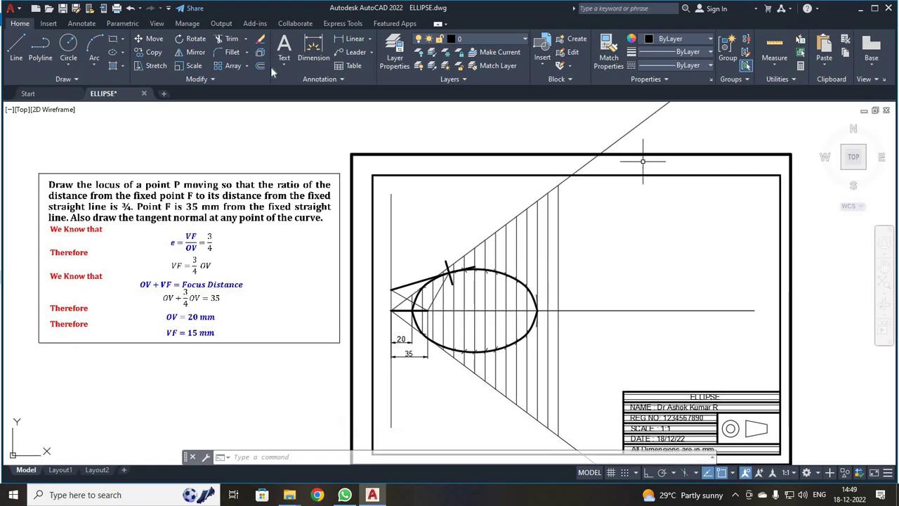
left_click(228, 39)
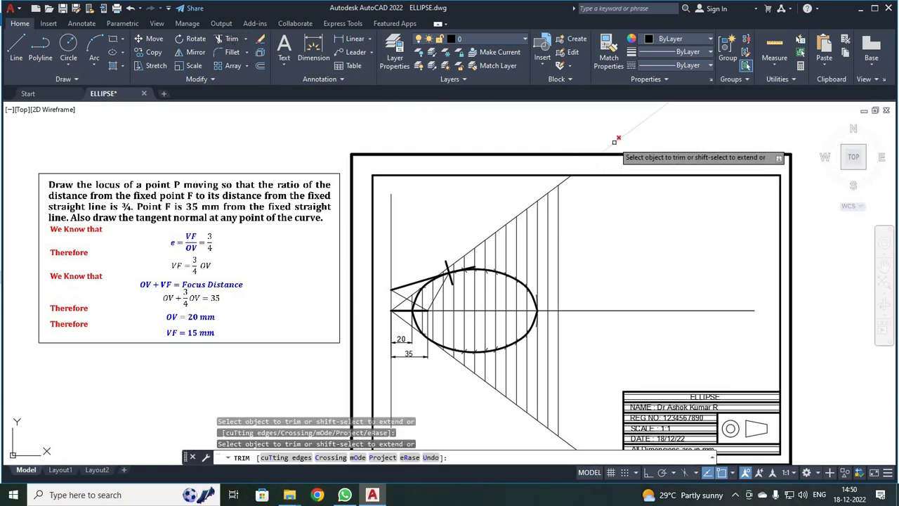
scroll(577, 388, "down", 4)
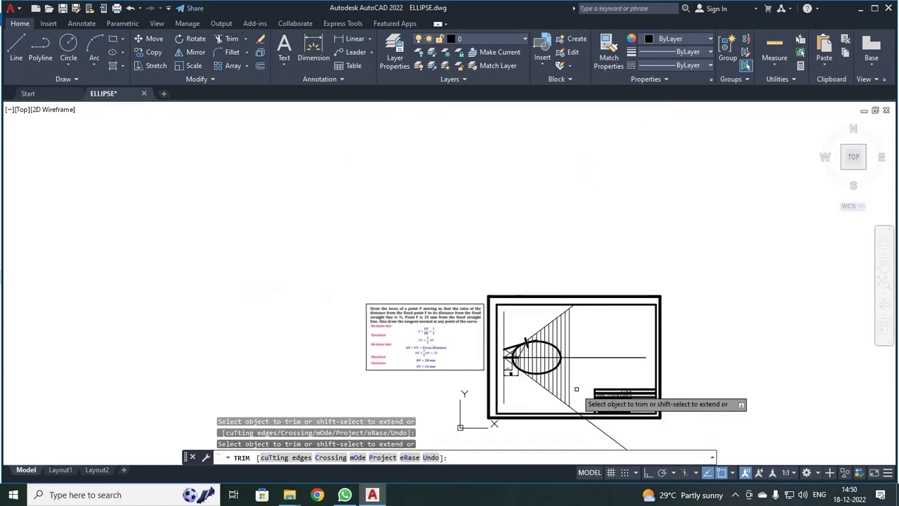
scroll(595, 432, "up", 2)
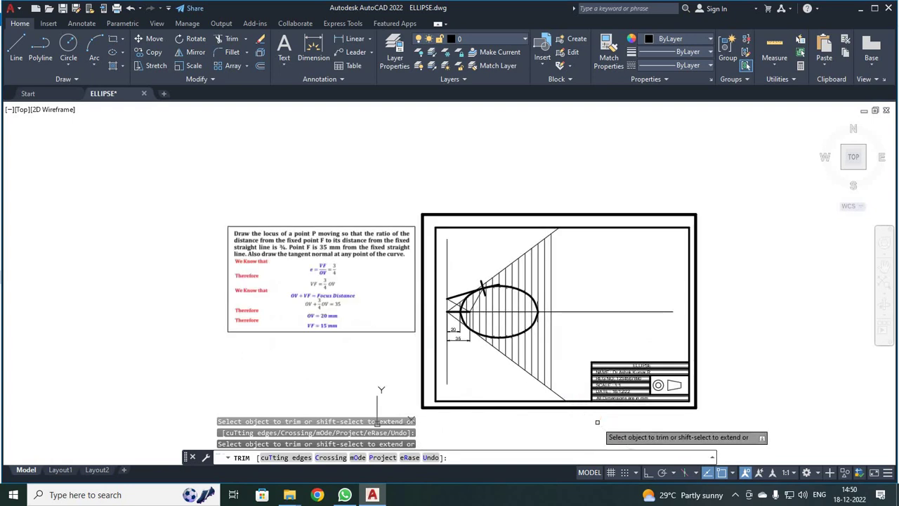
scroll(597, 422, "up", 4)
scroll(594, 414, "down", 2)
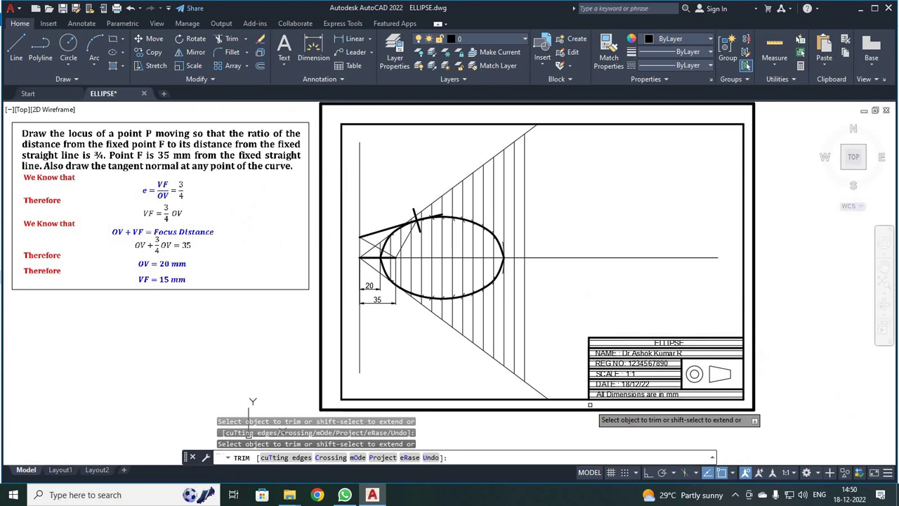